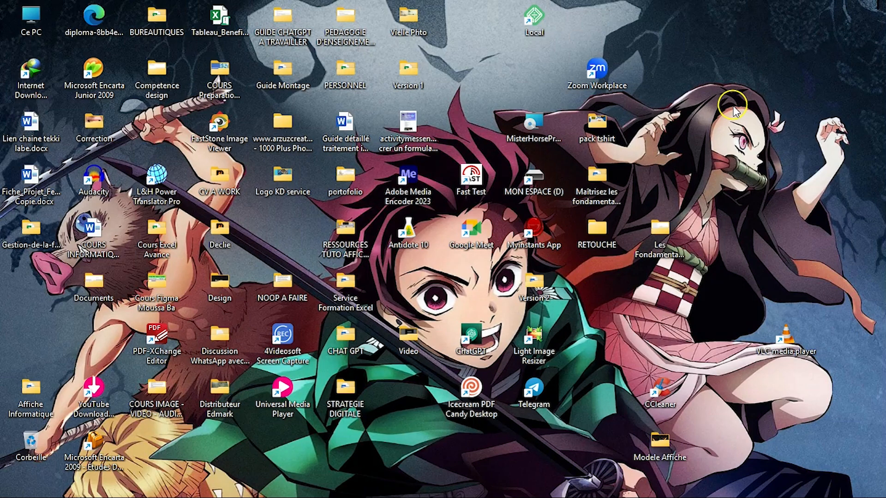
Step: Create a new Microsoft Excel worksheet file on the desktop and name it Presentation Excel
{"action": "right_click", "coordinate": [732, 106]}
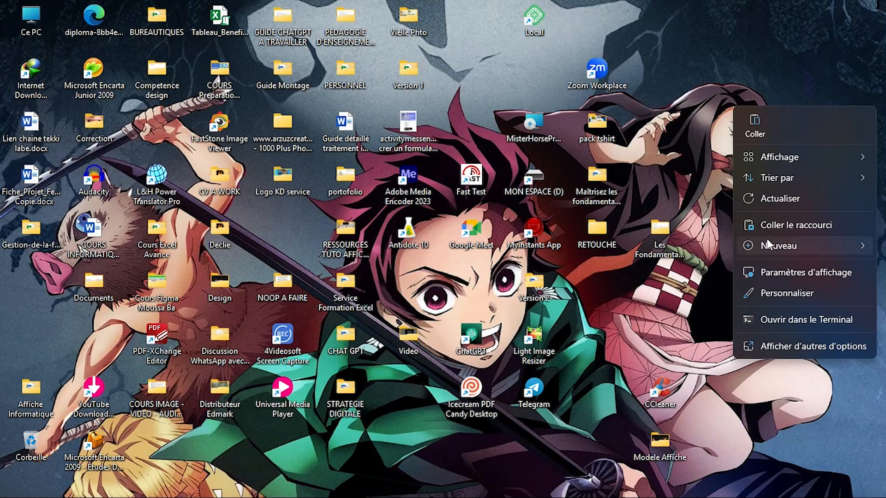
{"action": "mouse_move", "coordinate": [767, 239]}
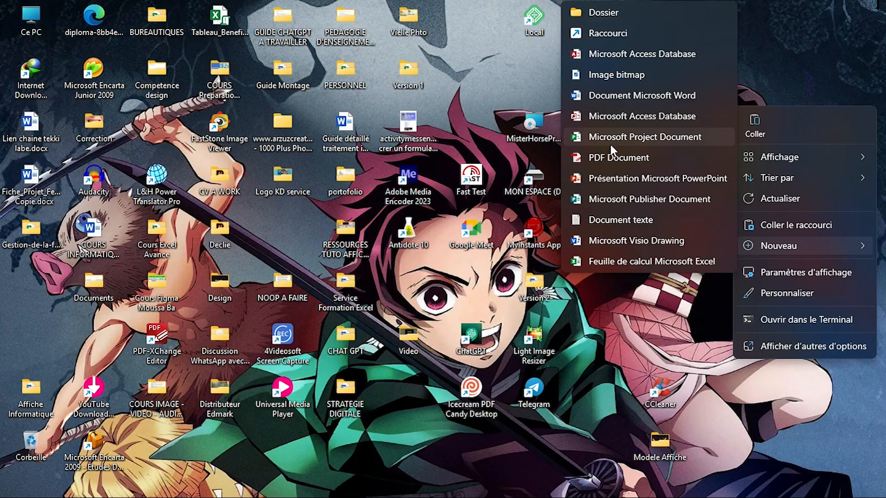
{"action": "left_click", "coordinate": [607, 261]}
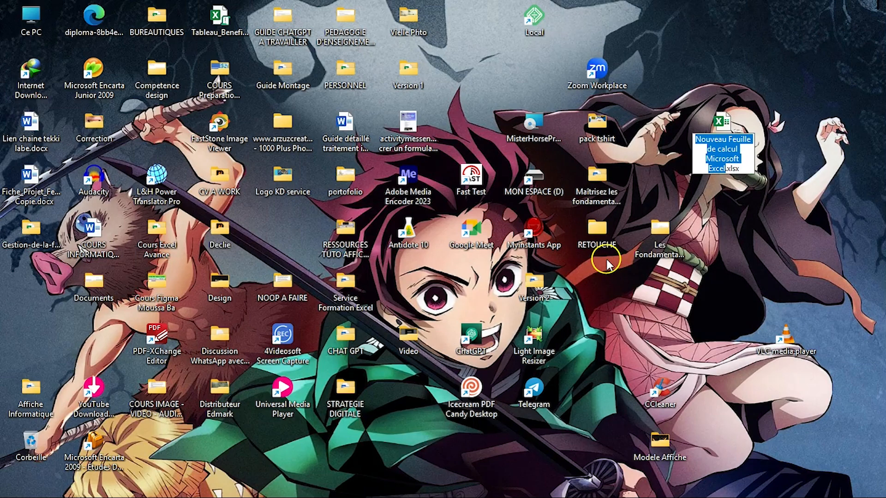
{"action": "type", "text": "Presentation "}
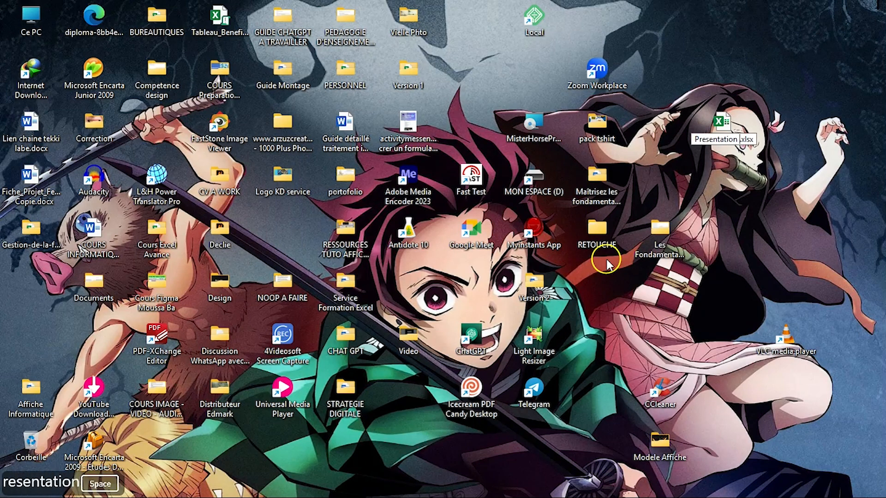
{"action": "type", "text": "Excel"}
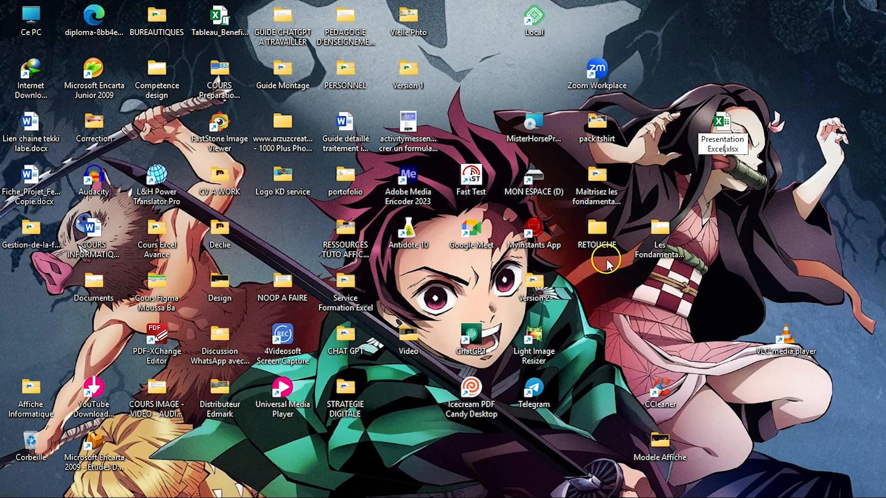
{"action": "key", "text": "Return"}
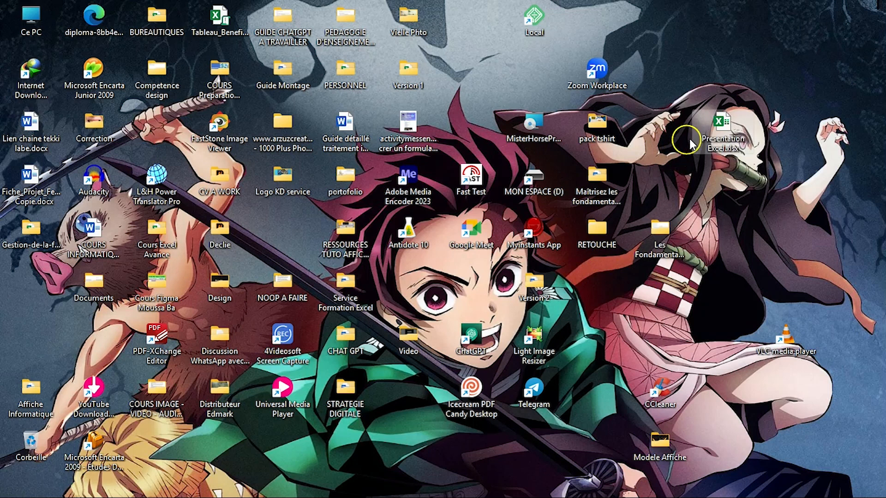
Step: Open the Presentation Excel.xlsx workbook from the desktop
{"action": "left_click", "coordinate": [721, 129]}
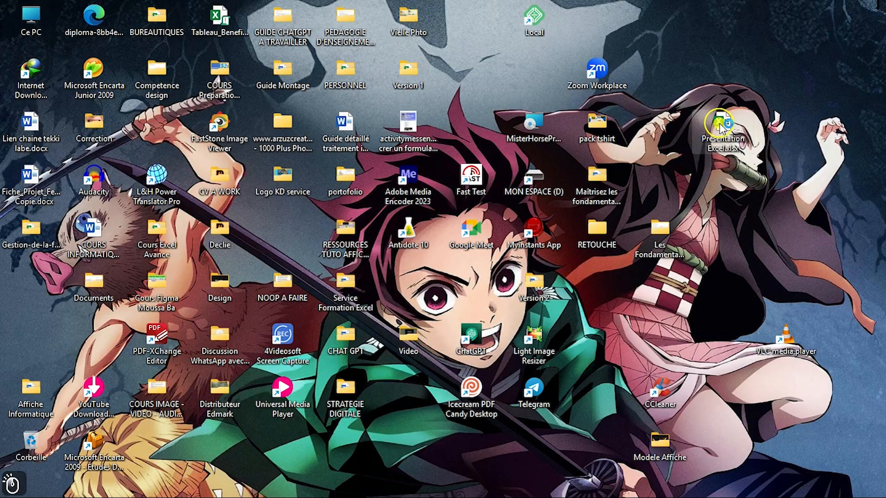
{"action": "double_click", "coordinate": [721, 128]}
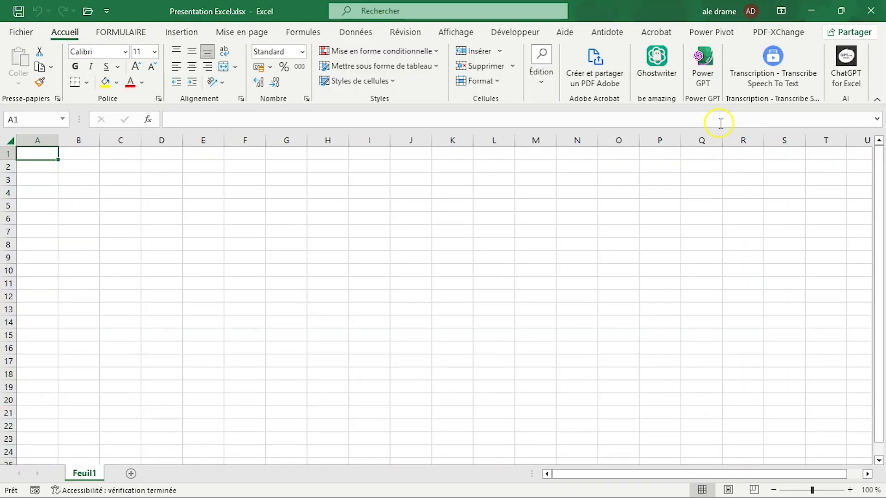
{"action": "left_click", "coordinate": [415, 406]}
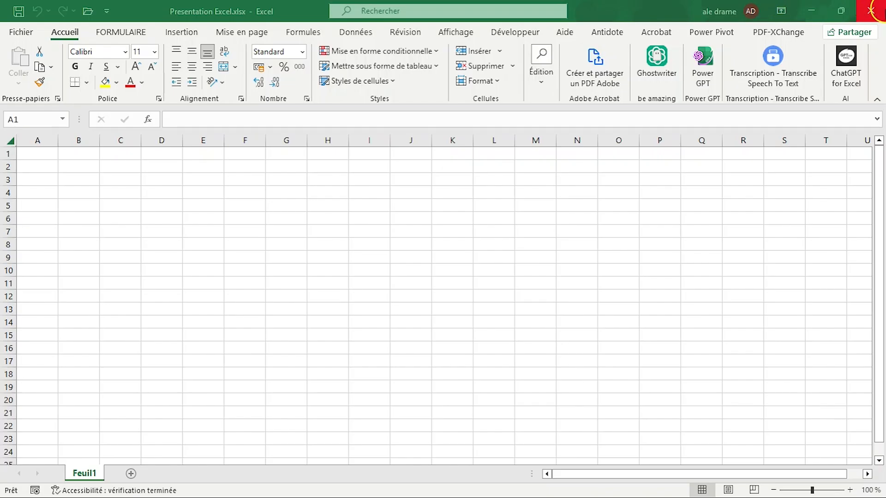
Step: Minimize the workbook window, bring it back, reduce it to a smaller window and maximize it again
{"action": "left_click", "coordinate": [812, 11]}
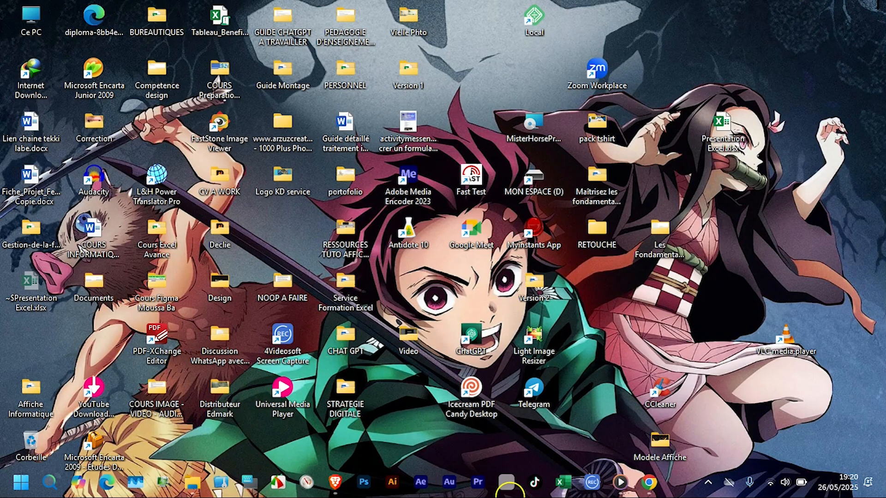
{"action": "left_click", "coordinate": [563, 482]}
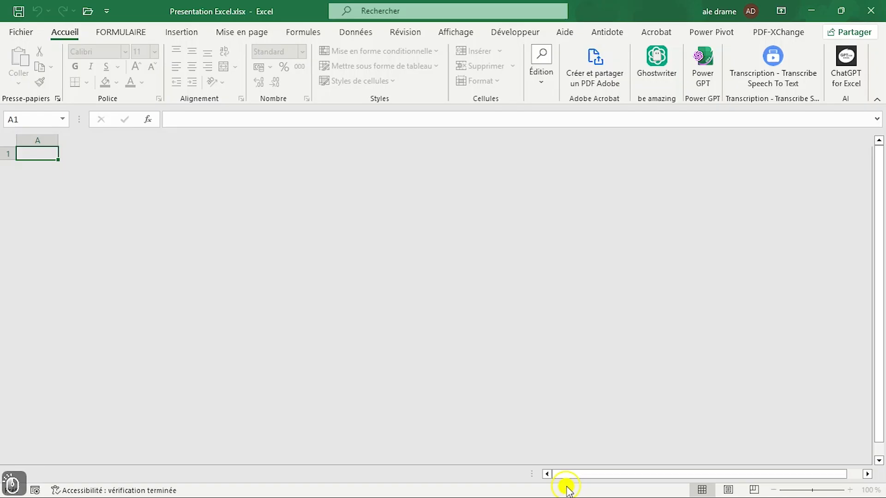
{"action": "left_click", "coordinate": [841, 11]}
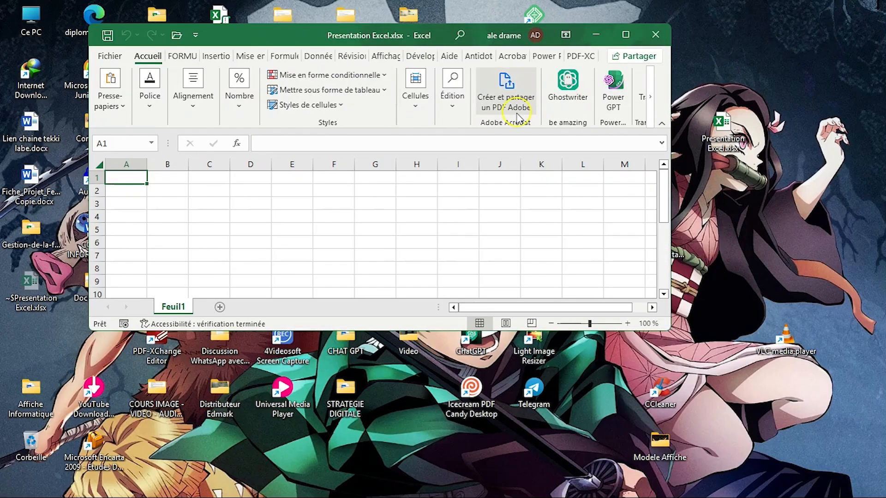
{"action": "left_click", "coordinate": [625, 34]}
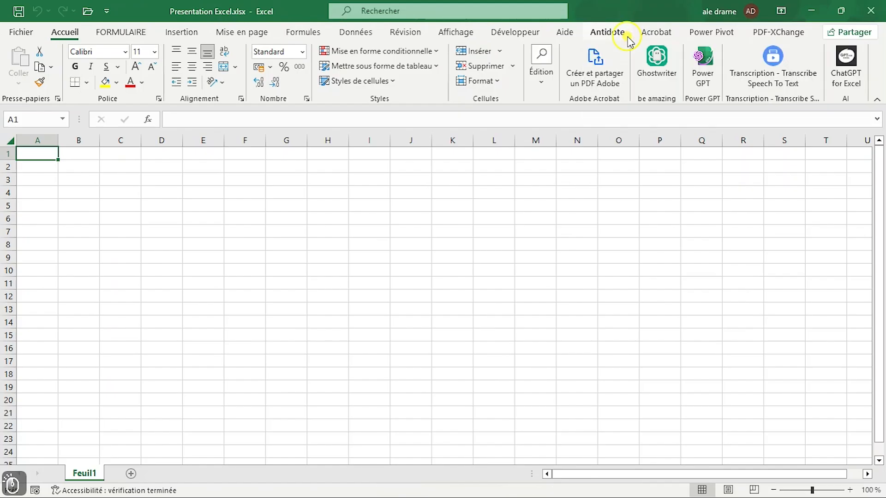
Step: Close the workbook and reopen Presentation Excel.xlsx from the desktop
{"action": "left_click", "coordinate": [872, 13]}
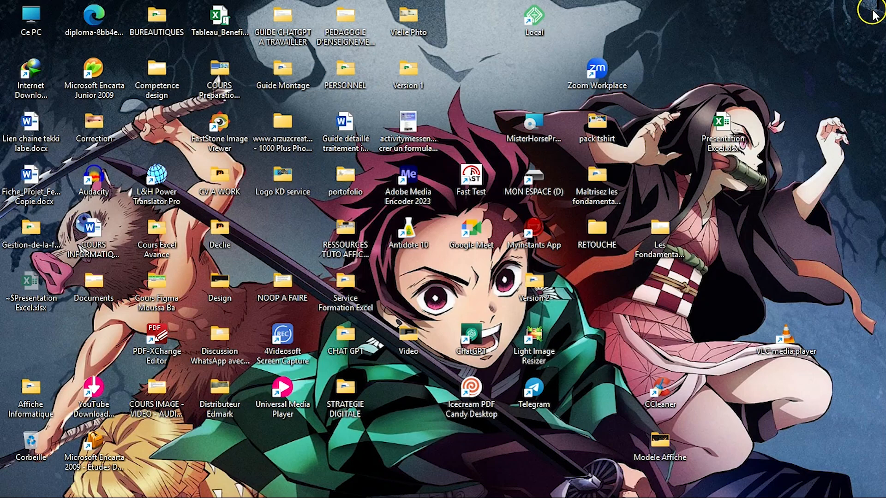
{"action": "double_click", "coordinate": [723, 127]}
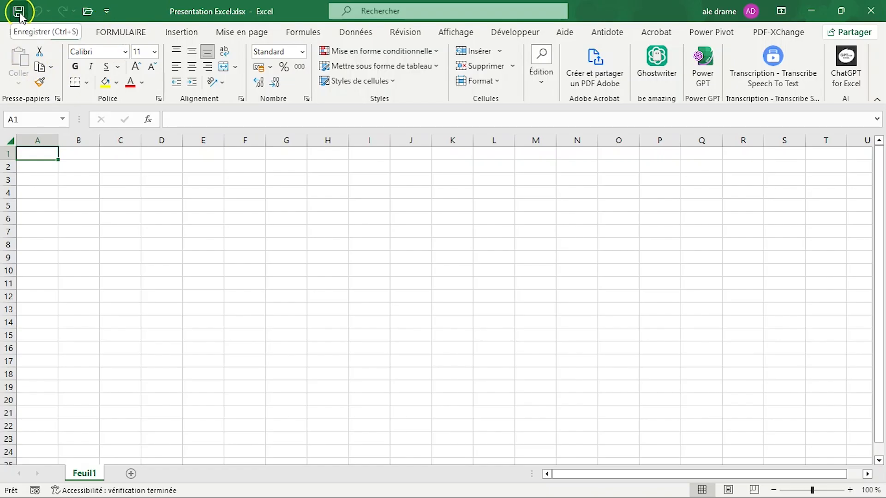
Step: Add the Nouveau command to the Quick Access Toolbar
{"action": "left_click", "coordinate": [107, 12]}
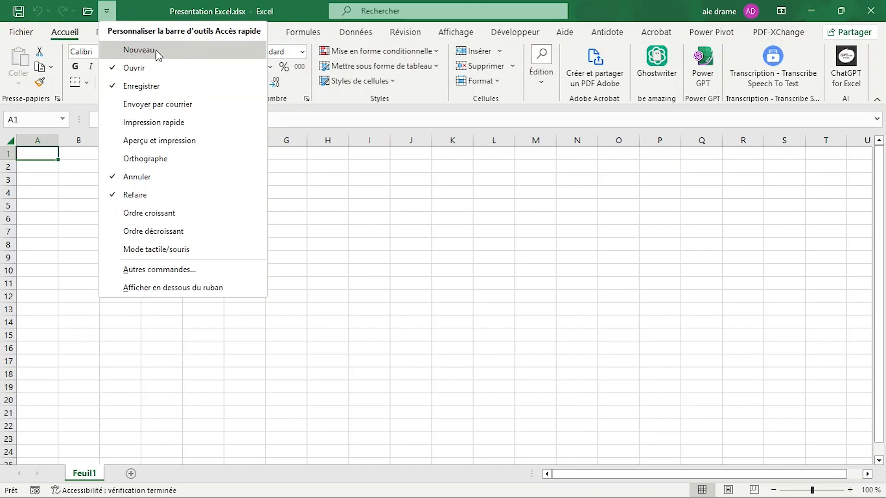
{"action": "left_click", "coordinate": [142, 52]}
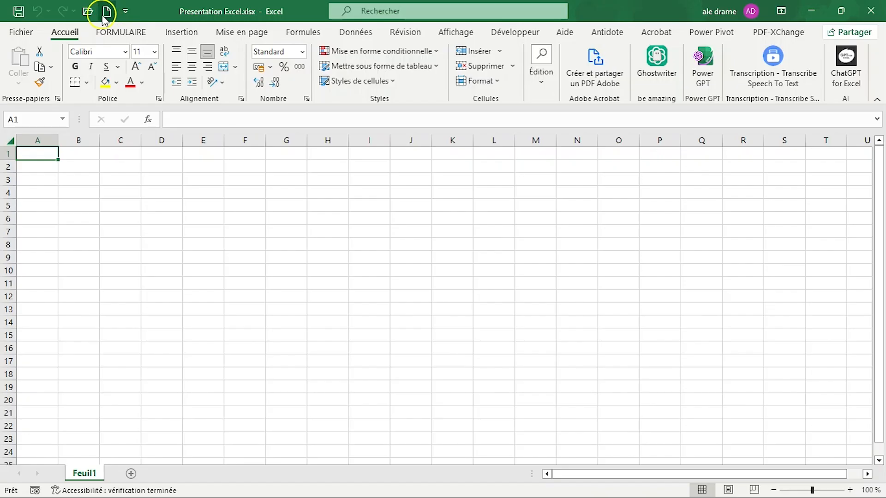
Step: Examine the full list of common commands available for the Quick Access Toolbar, then close the options
{"action": "left_click", "coordinate": [125, 12]}
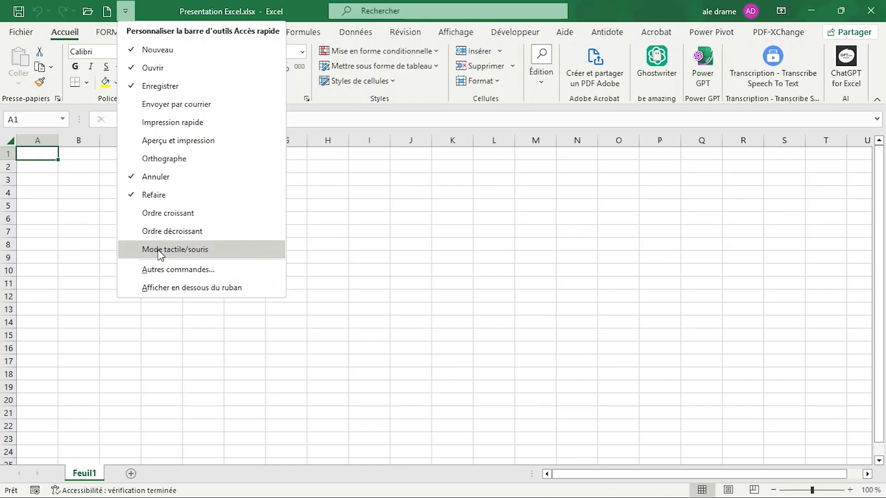
{"action": "left_click", "coordinate": [171, 277]}
{"action": "left_click", "coordinate": [453, 161]}
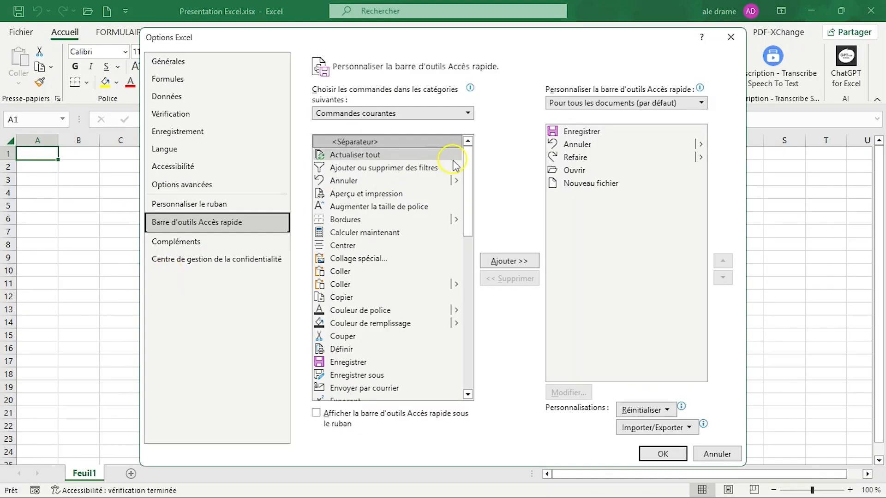
{"action": "scroll", "coordinate": [454, 323], "scroll_direction": "down", "scroll_amount": 10}
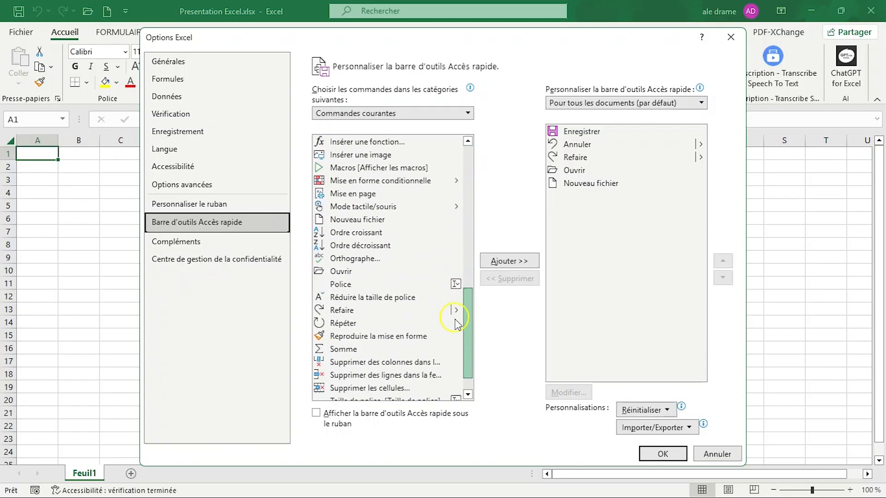
{"action": "scroll", "coordinate": [454, 323], "scroll_direction": "down", "scroll_amount": 3}
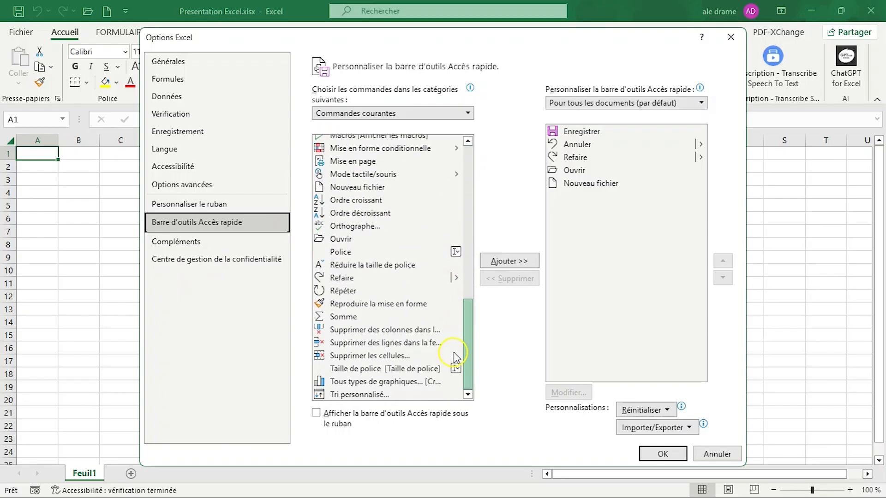
{"action": "scroll", "coordinate": [455, 335], "scroll_direction": "up", "scroll_amount": 13}
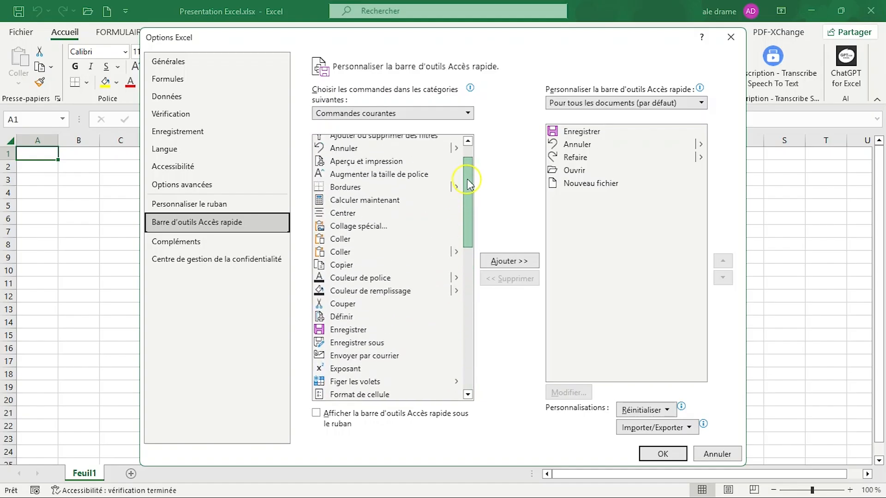
{"action": "left_click", "coordinate": [679, 457]}
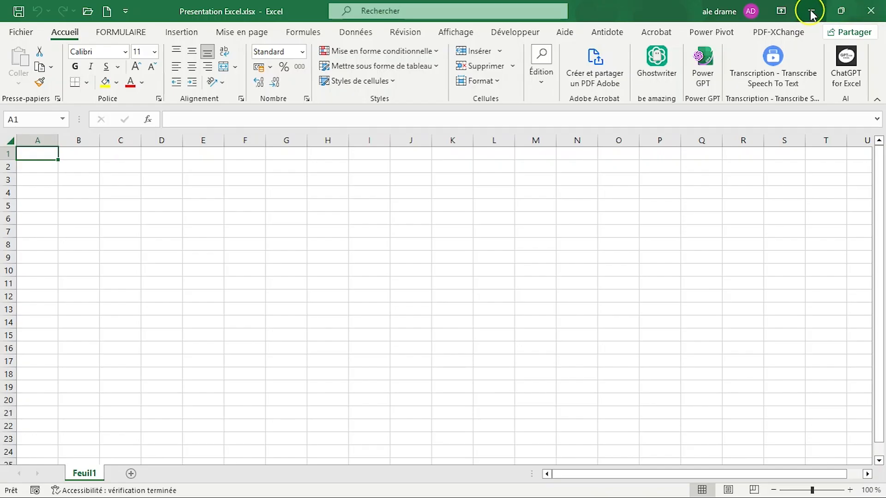
Step: View the Fichier start page with its workbook templates, recent files and file commands, and return to the worksheet
{"action": "mouse_move", "coordinate": [836, 15]}
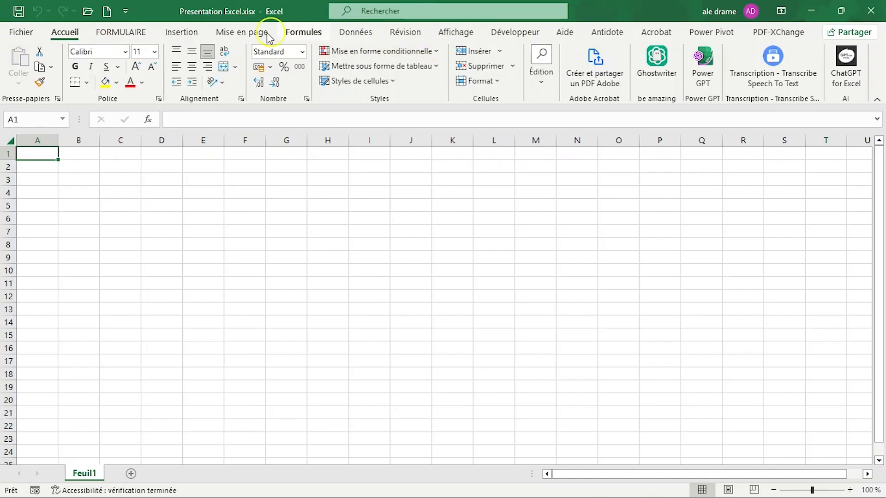
{"action": "left_click", "coordinate": [27, 33]}
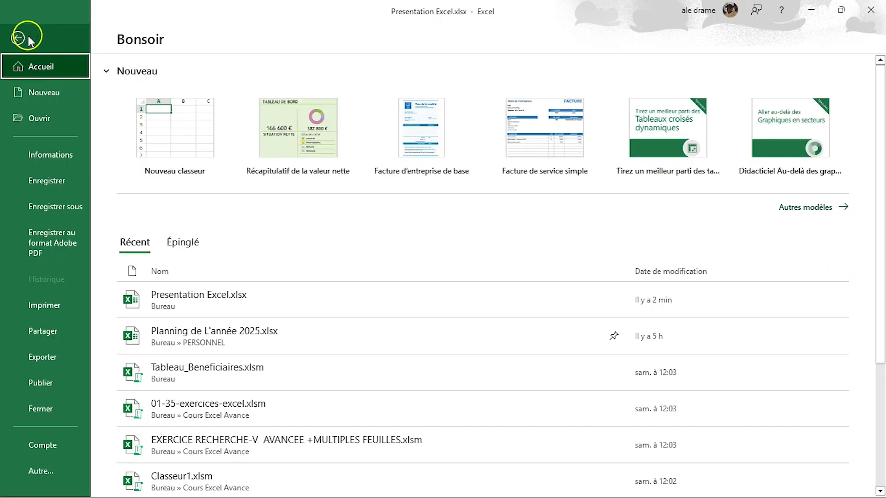
{"action": "left_click", "coordinate": [24, 36]}
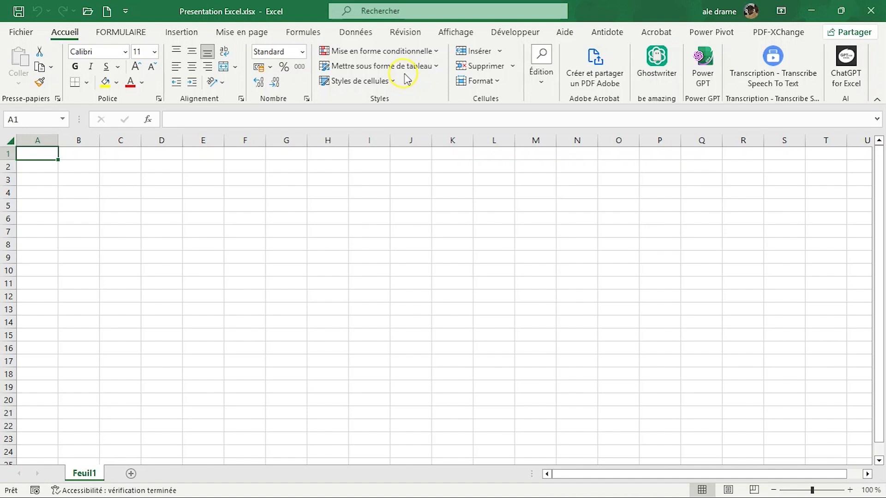
Step: Examine the ribbon commands for Insertion, Mise en page, Formules, Données, Révision, Affichage and Développeur, and return to Accueil
{"action": "left_click", "coordinate": [190, 36]}
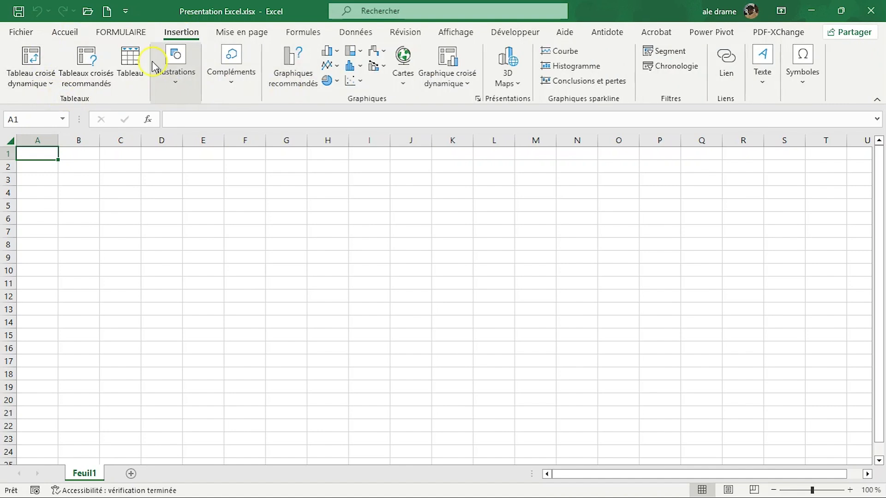
{"action": "left_click", "coordinate": [242, 33]}
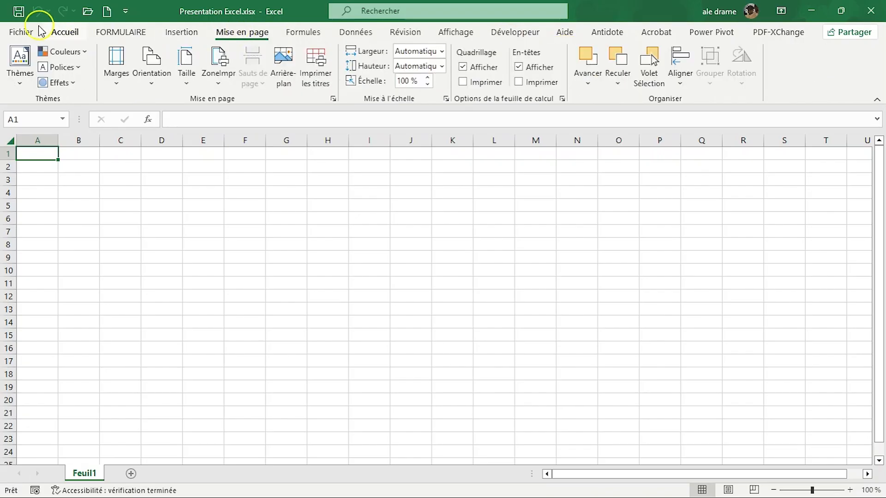
{"action": "left_click", "coordinate": [301, 36]}
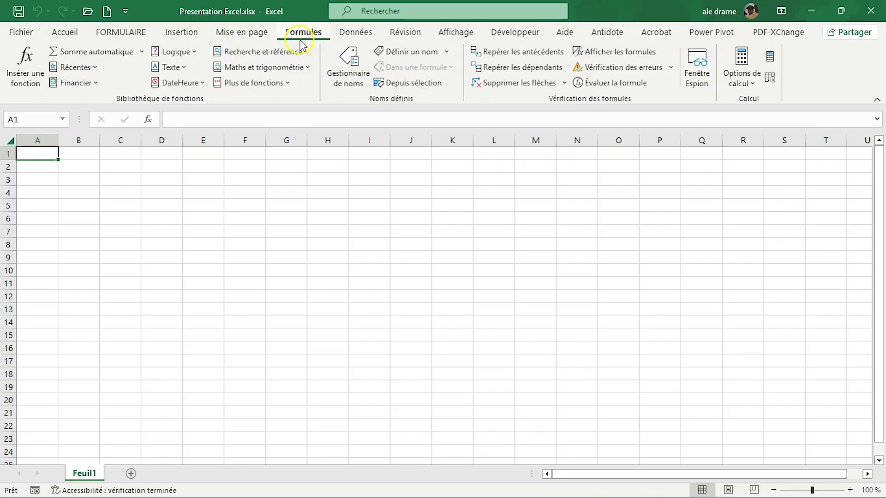
{"action": "left_click", "coordinate": [353, 37]}
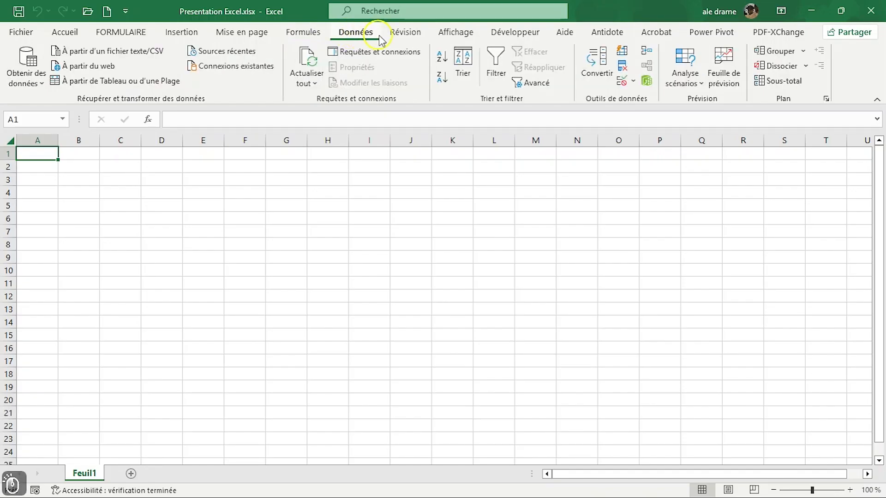
{"action": "left_click", "coordinate": [403, 35]}
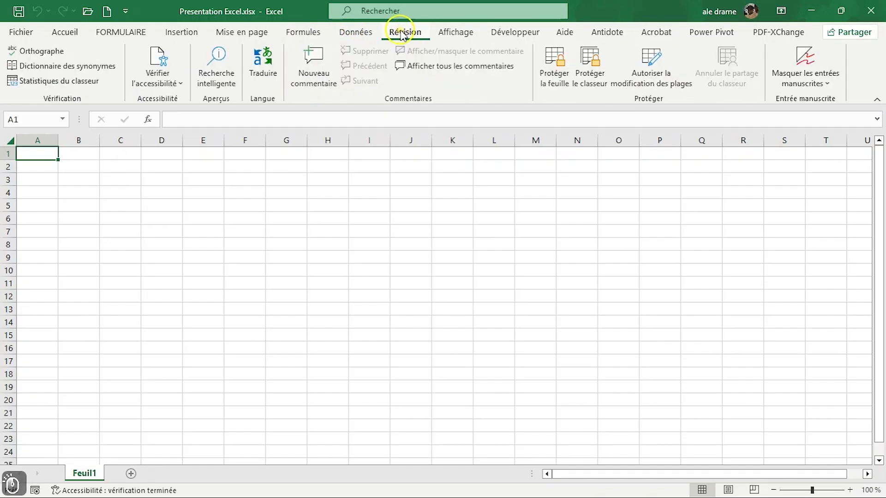
{"action": "left_click", "coordinate": [468, 34]}
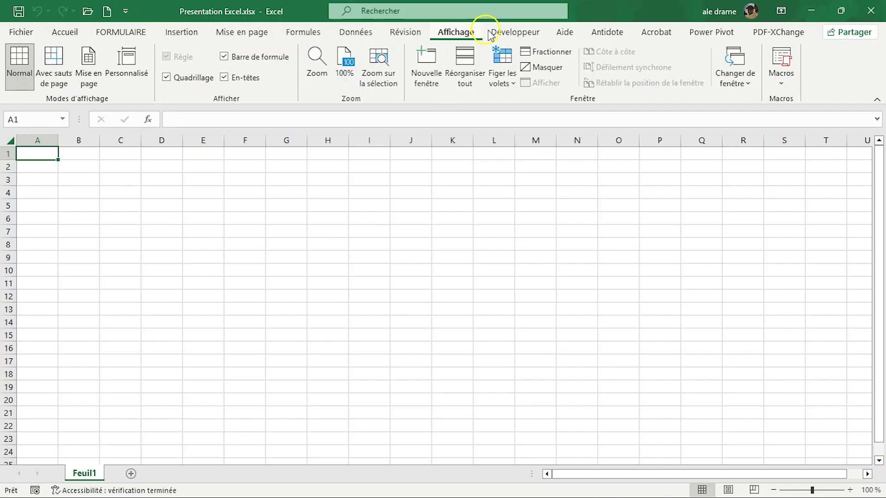
{"action": "left_click", "coordinate": [503, 35]}
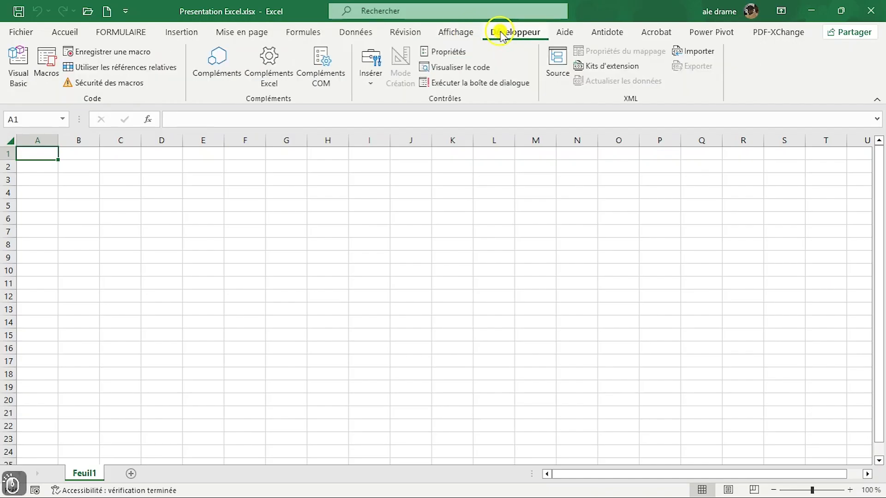
{"action": "left_click", "coordinate": [68, 33]}
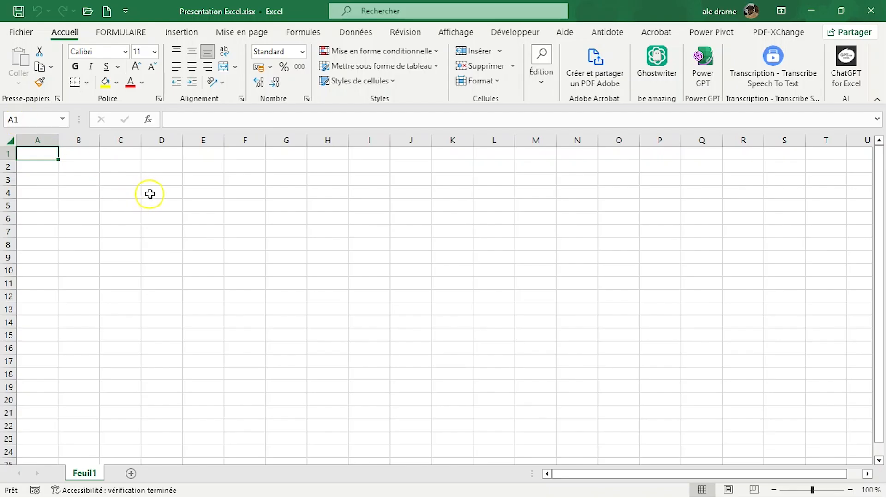
Step: Select cell D3 on the Feuil1 sheet
{"action": "left_click", "coordinate": [164, 182]}
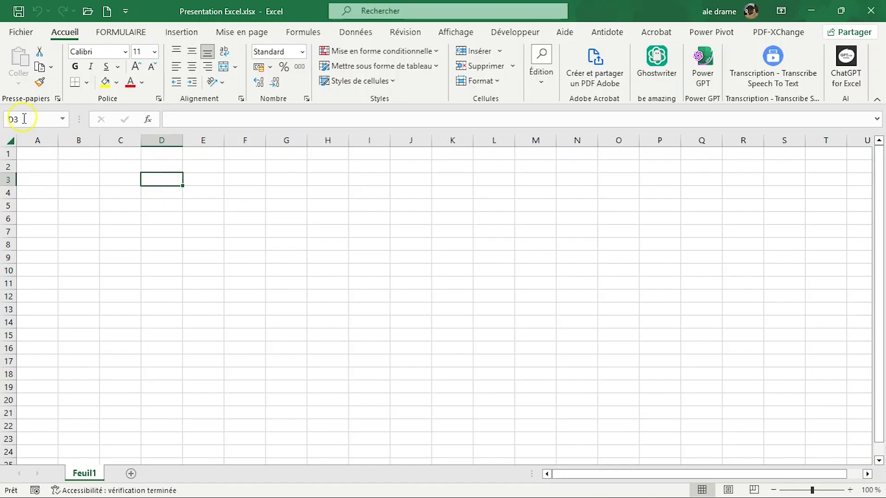
Step: Select cells H2 and E5 in turn and check each cell's reference in the name box
{"action": "left_click", "coordinate": [24, 119]}
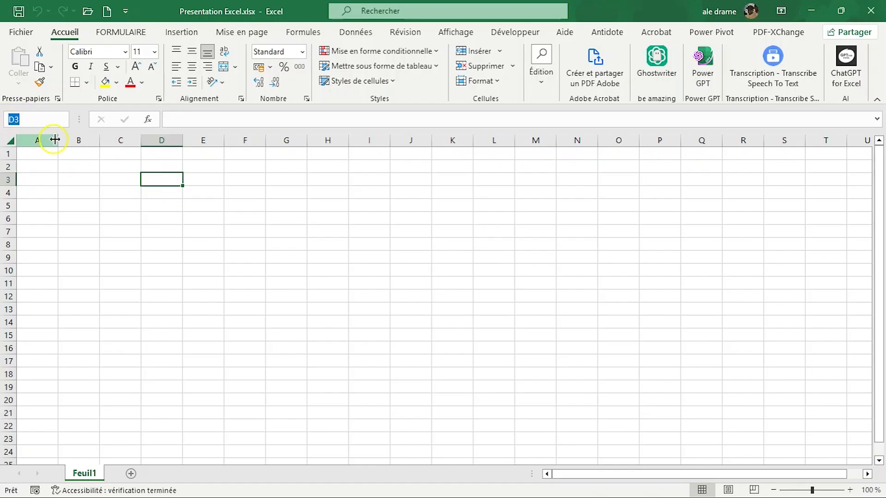
{"action": "left_click", "coordinate": [333, 167]}
{"action": "left_click", "coordinate": [31, 120]}
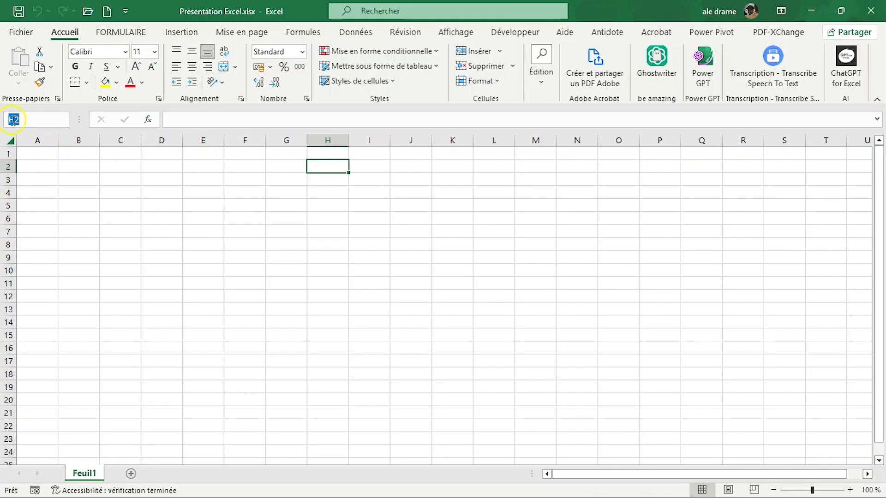
{"action": "left_click", "coordinate": [203, 204]}
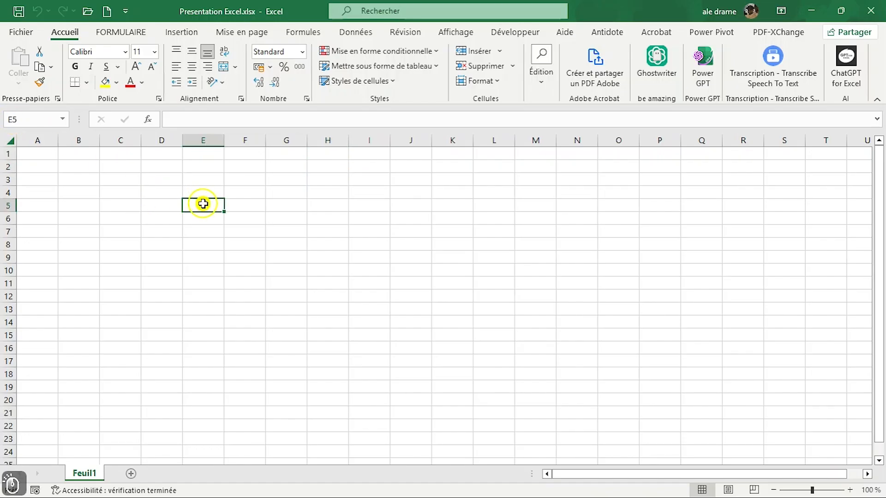
{"action": "left_click", "coordinate": [22, 118]}
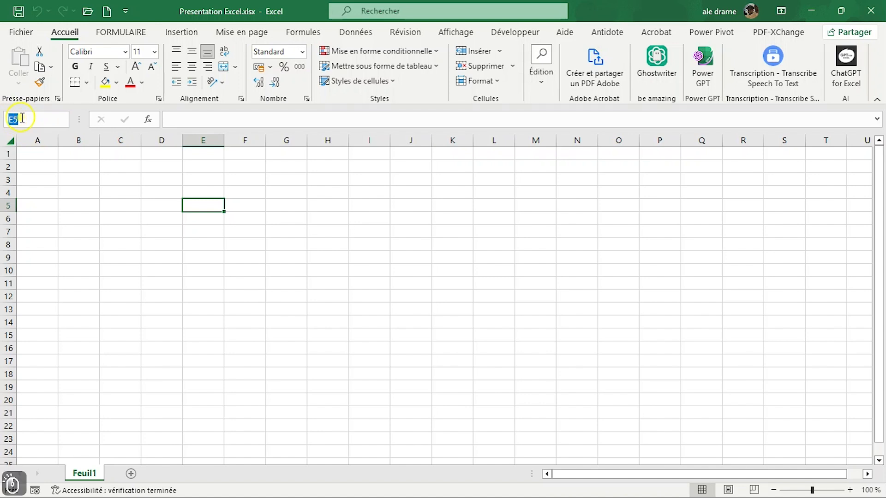
Step: View the Insérer une fonction dialog for cell E5 and close it without inserting a function
{"action": "left_click", "coordinate": [208, 120]}
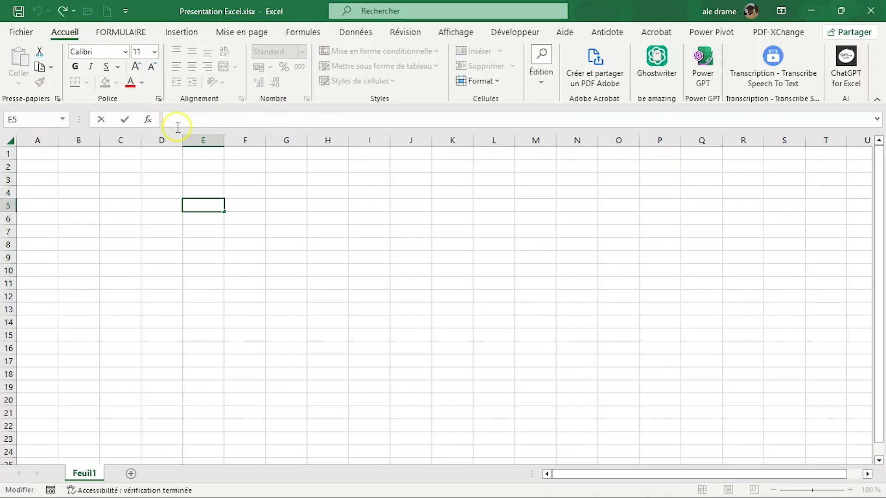
{"action": "left_click", "coordinate": [151, 121]}
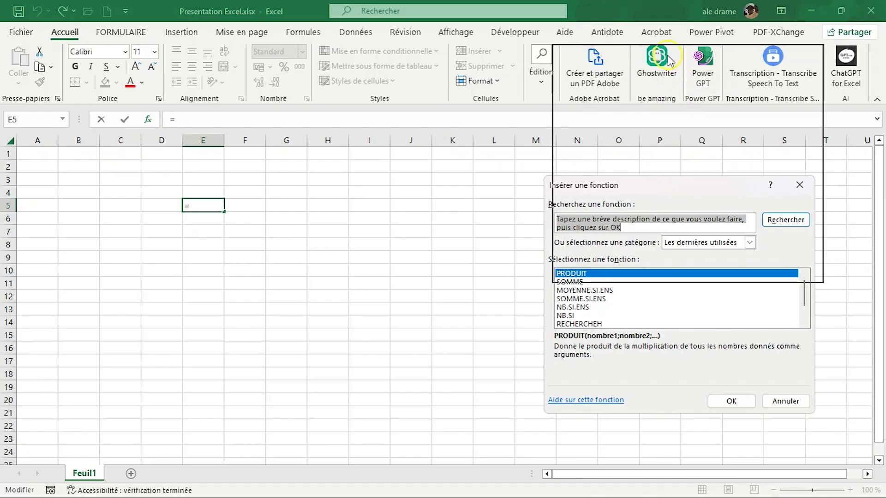
{"action": "left_click_drag", "start_coordinate": [668, 56], "coordinate": [669, 57]}
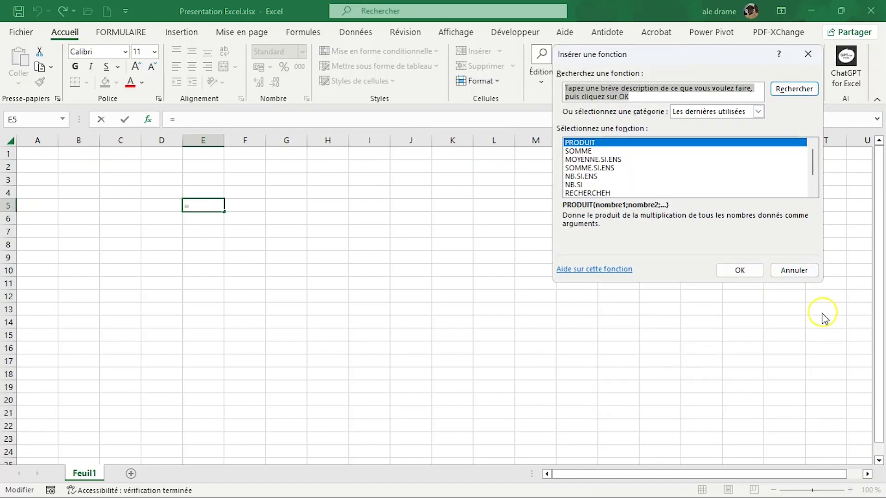
{"action": "left_click", "coordinate": [794, 270]}
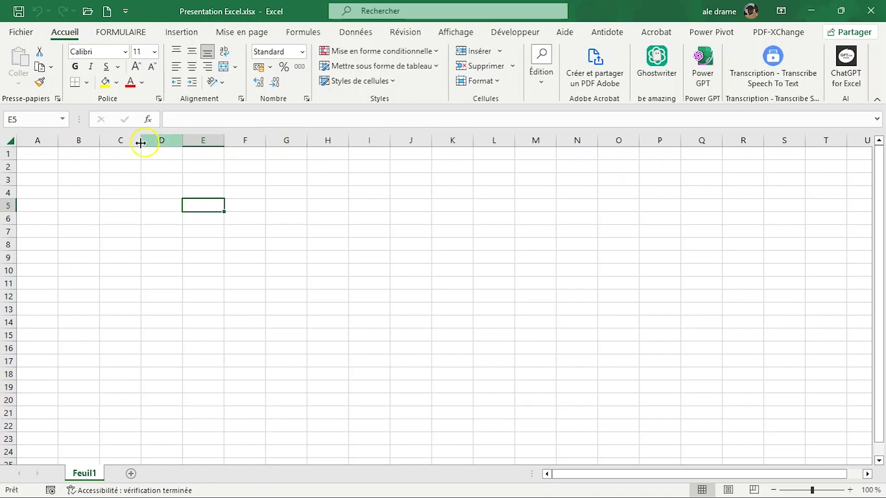
Step: Select the entire worksheet, then select individual cells including B2, B3, C3 and D3, finishing on B2
{"action": "left_click", "coordinate": [8, 141]}
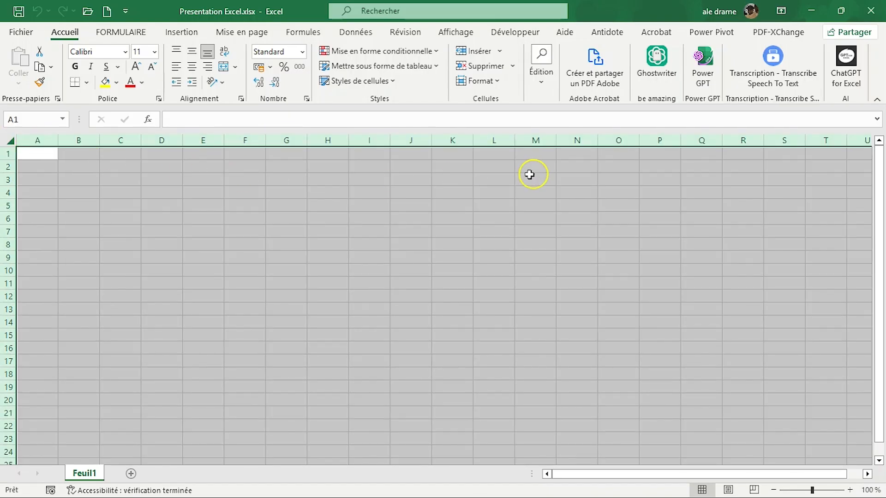
{"action": "left_click", "coordinate": [129, 195]}
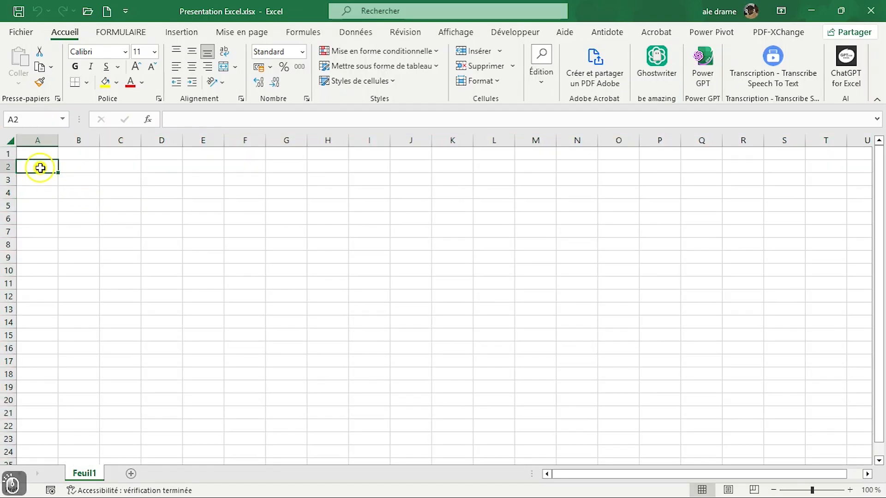
{"action": "left_click", "coordinate": [79, 169]}
{"action": "left_click", "coordinate": [81, 178]}
{"action": "left_click", "coordinate": [123, 183]}
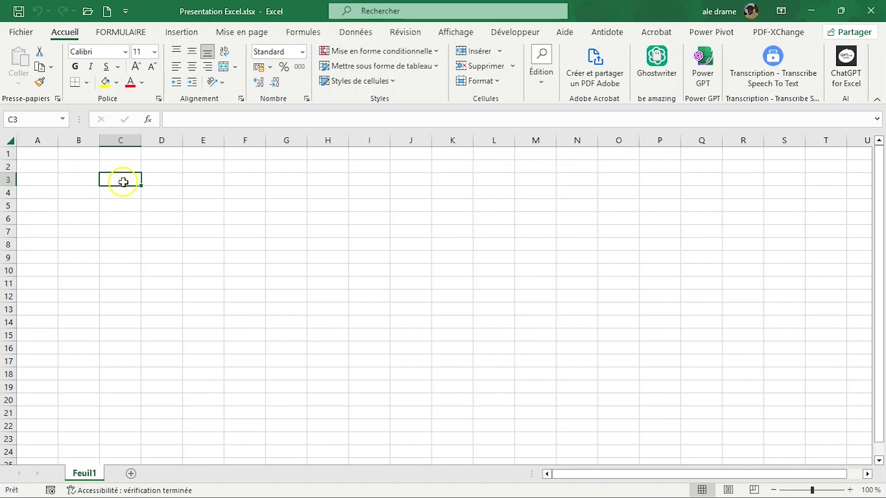
{"action": "left_click", "coordinate": [158, 181]}
{"action": "left_click", "coordinate": [80, 169]}
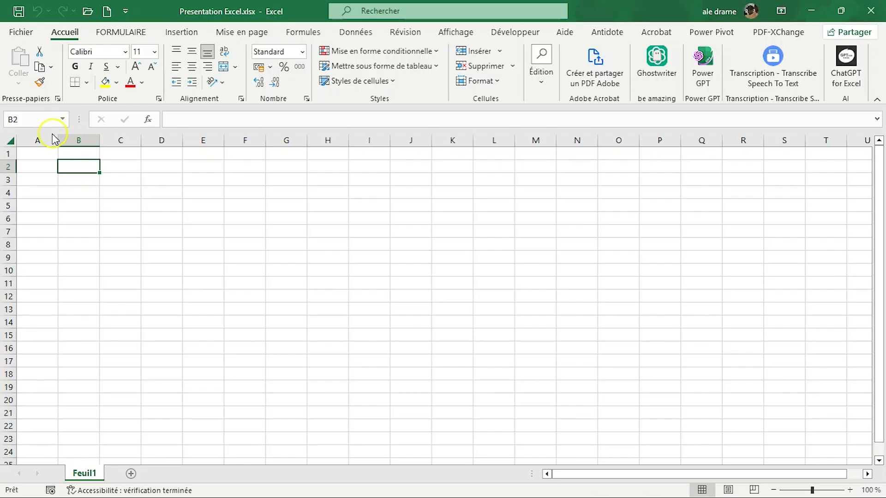
Step: Select whole columns one at a time from A through K to show the column letters
{"action": "left_click", "coordinate": [38, 137]}
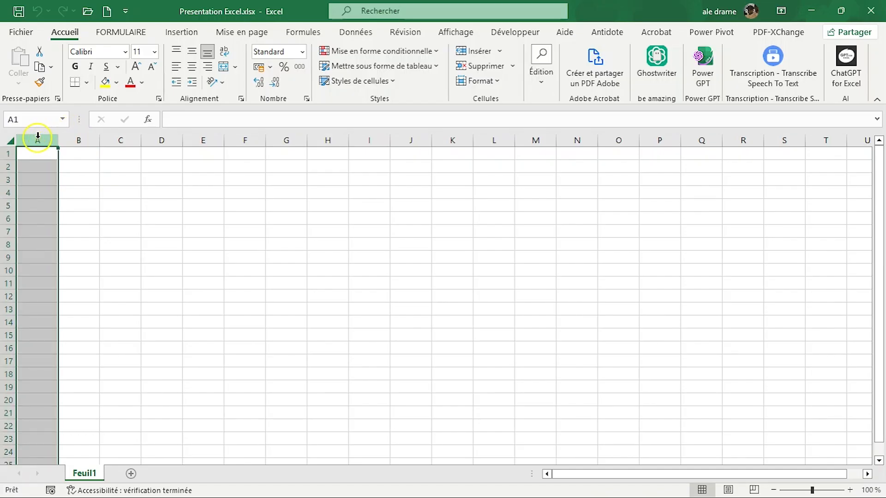
{"action": "left_click", "coordinate": [73, 137]}
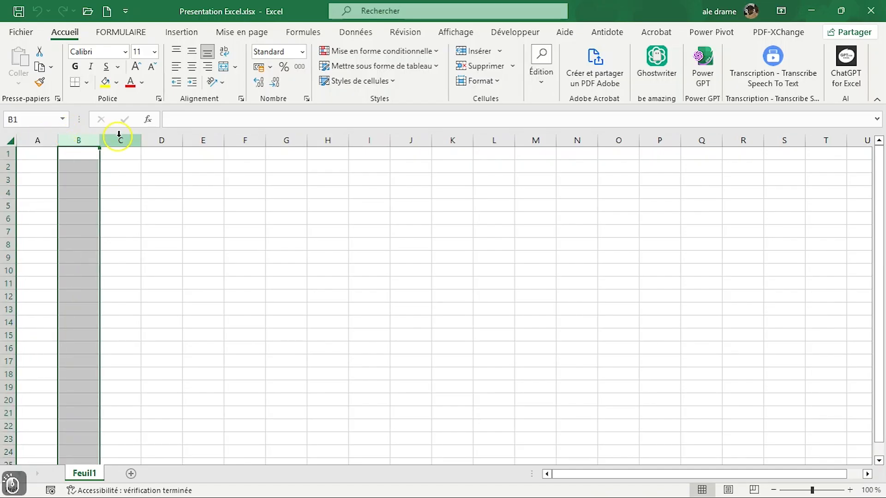
{"action": "left_click", "coordinate": [118, 135]}
{"action": "left_click", "coordinate": [170, 135]}
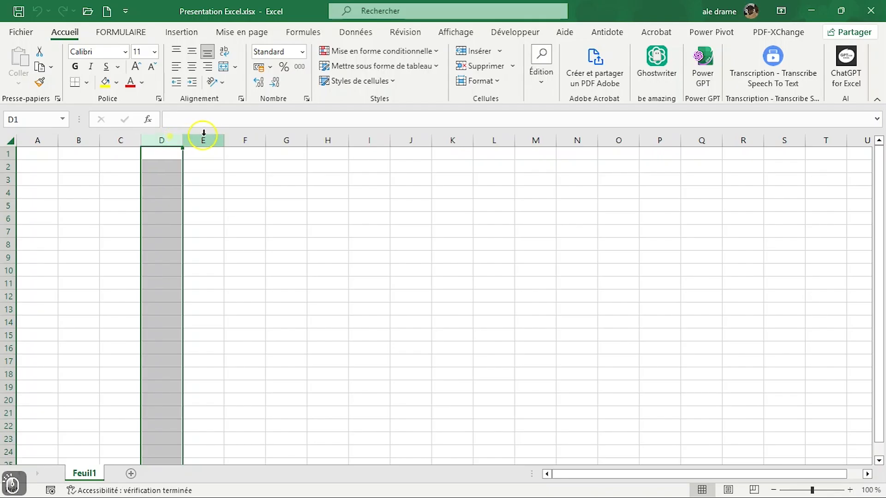
{"action": "left_click", "coordinate": [204, 135]}
{"action": "left_click", "coordinate": [253, 137]}
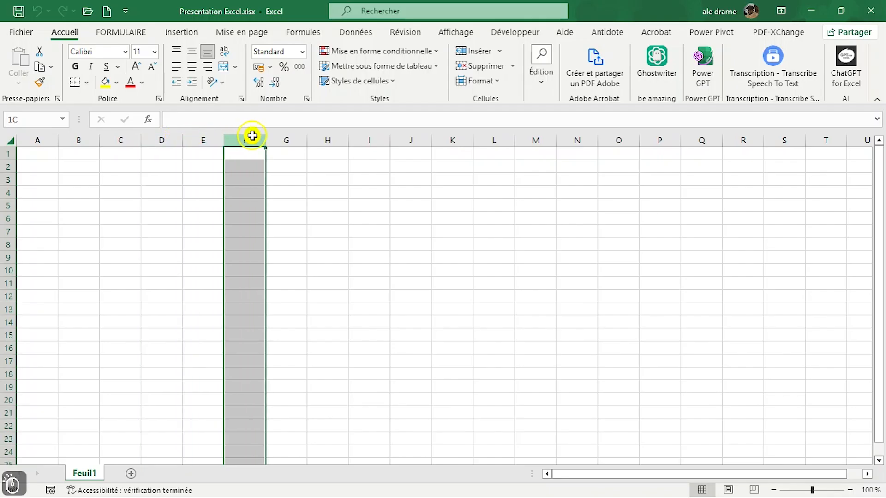
{"action": "left_click", "coordinate": [287, 135]}
{"action": "left_click", "coordinate": [322, 135]}
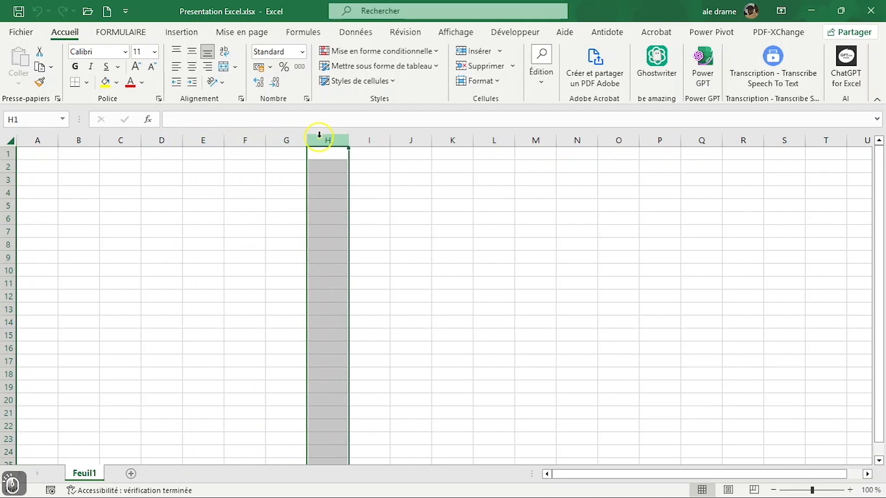
{"action": "left_click", "coordinate": [369, 135]}
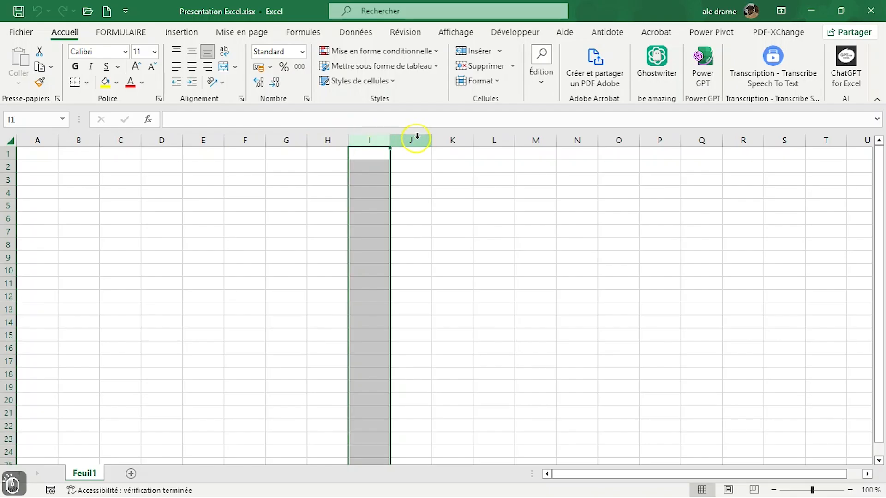
{"action": "left_click", "coordinate": [417, 139]}
{"action": "left_click", "coordinate": [451, 135]}
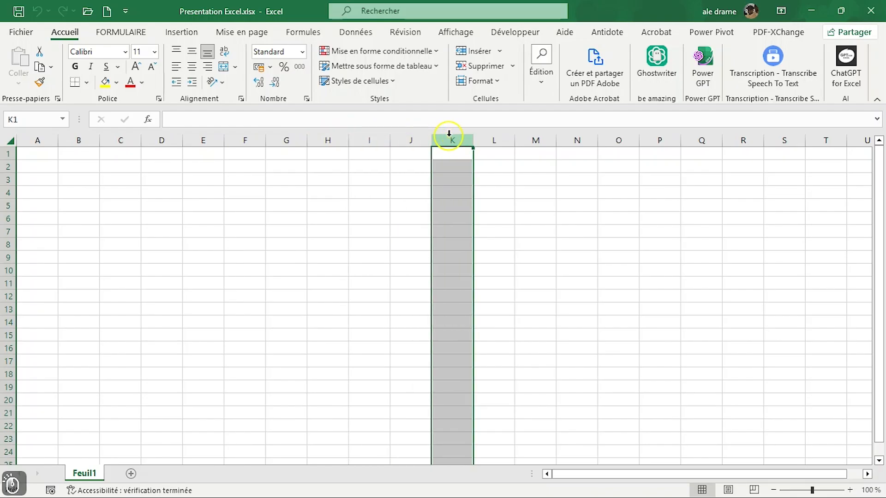
Step: Jump to the sheet's last column, XFD, select it, and return to cell A1
{"action": "key", "text": "ctrl+Right"}
{"action": "left_click", "coordinate": [822, 135]}
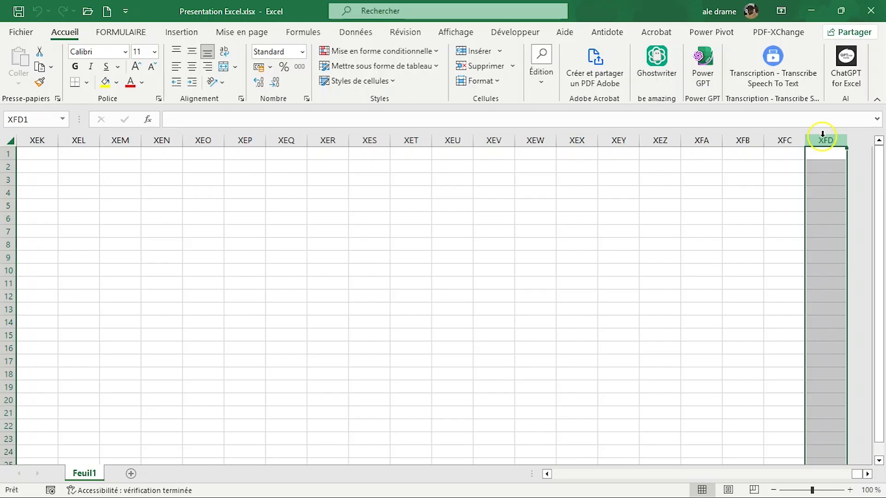
{"action": "key", "text": "ctrl+Left"}
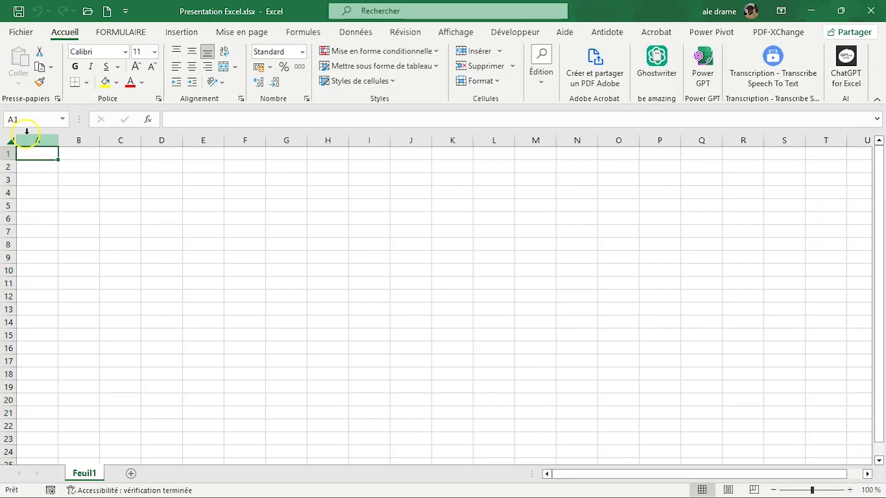
Step: Select columns A through O as one block, then select a wider block from column A past column U
{"action": "left_click_drag", "start_coordinate": [27, 135], "coordinate": [625, 129]}
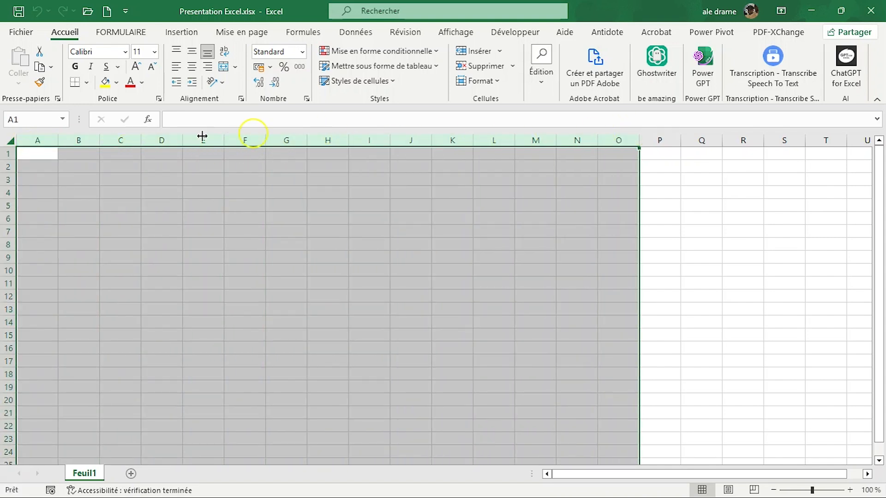
{"action": "left_click", "coordinate": [34, 134]}
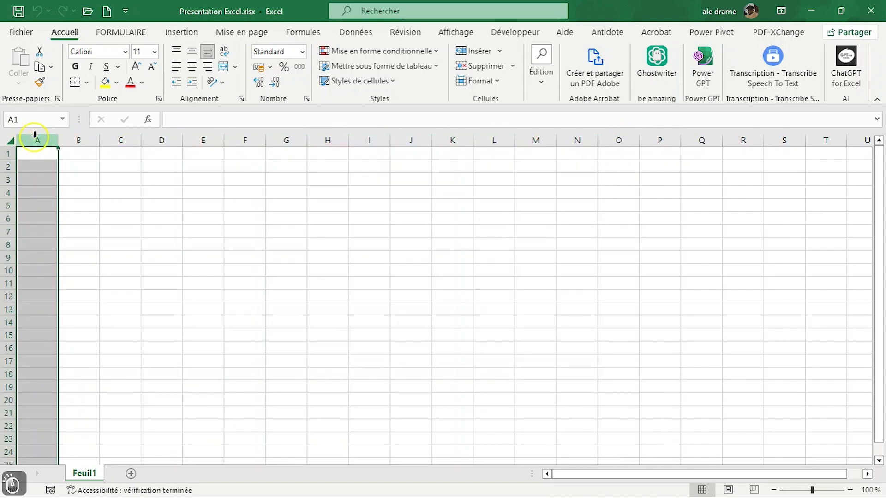
{"action": "left_click_drag", "start_coordinate": [35, 135], "coordinate": [850, 138]}
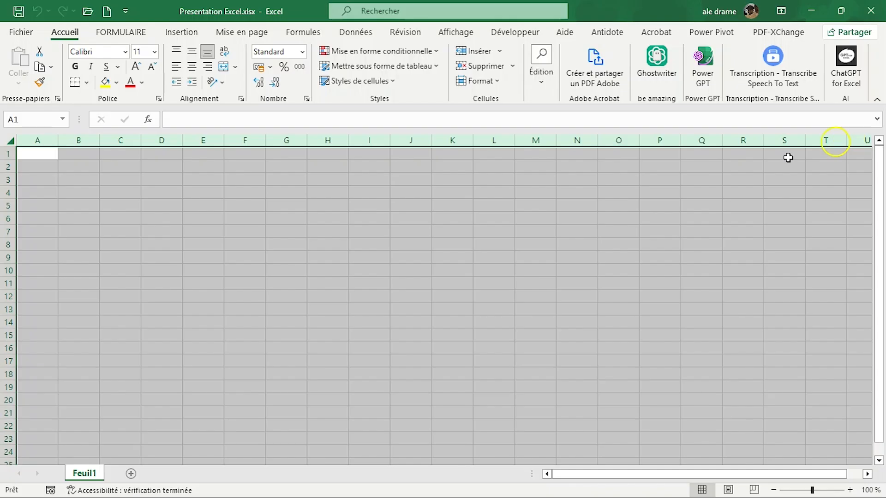
Step: Select the columns individually again, going from A to I
{"action": "left_click", "coordinate": [45, 139]}
{"action": "left_click", "coordinate": [70, 137]}
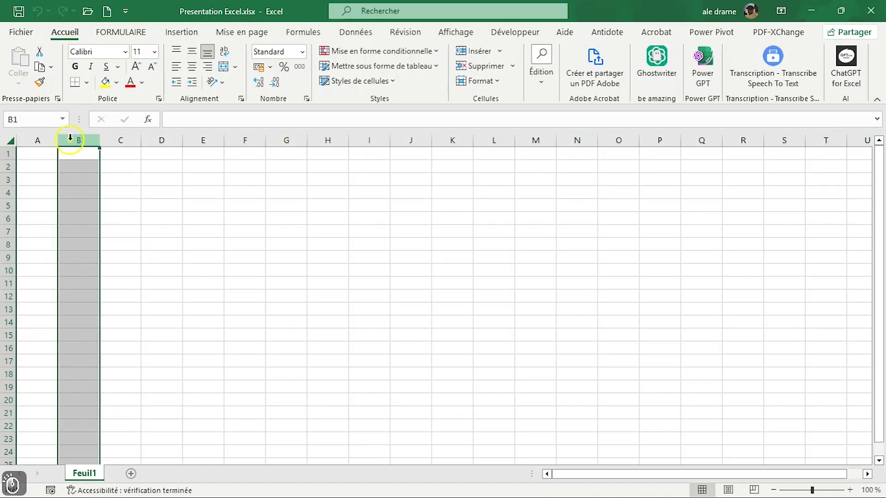
{"action": "left_click", "coordinate": [115, 137]}
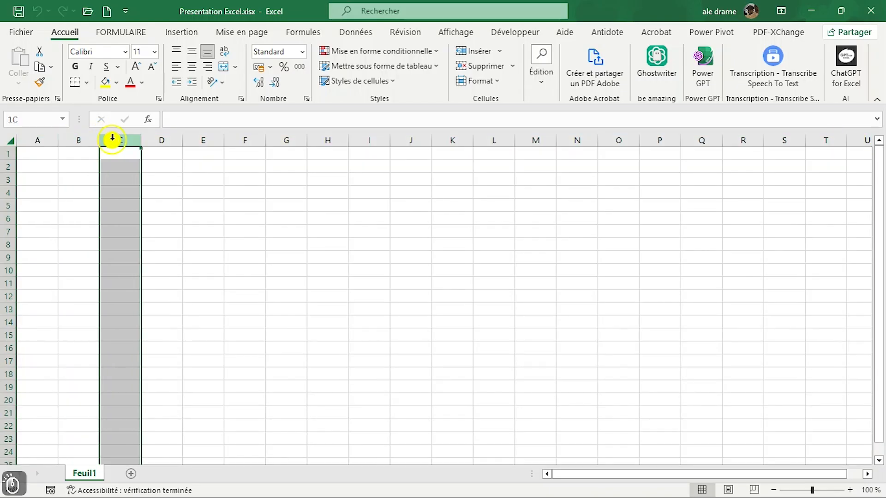
{"action": "left_click", "coordinate": [153, 138]}
{"action": "left_click", "coordinate": [212, 139]}
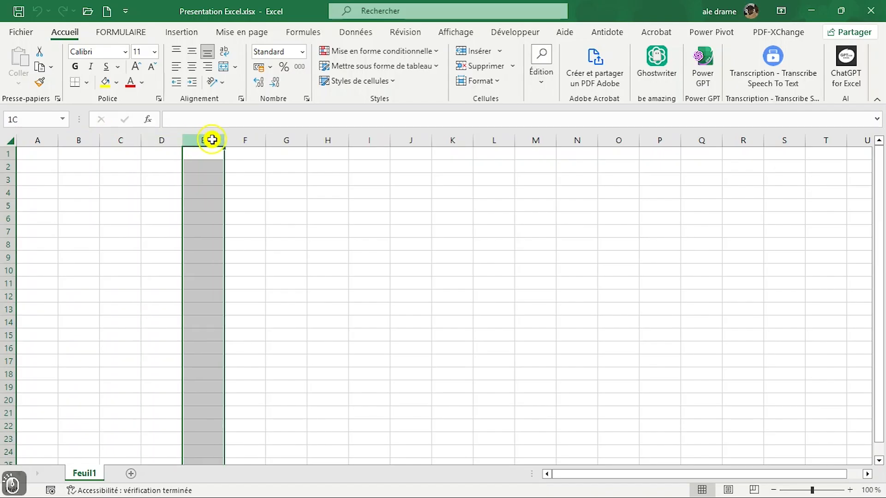
{"action": "left_click", "coordinate": [238, 139]}
{"action": "left_click", "coordinate": [292, 138]}
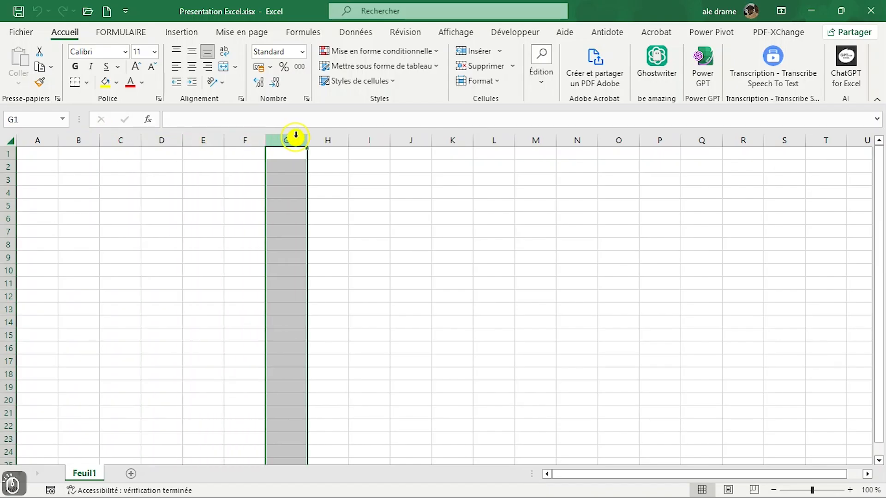
{"action": "left_click_drag", "start_coordinate": [323, 138], "coordinate": [371, 141]}
{"action": "left_click", "coordinate": [370, 140]}
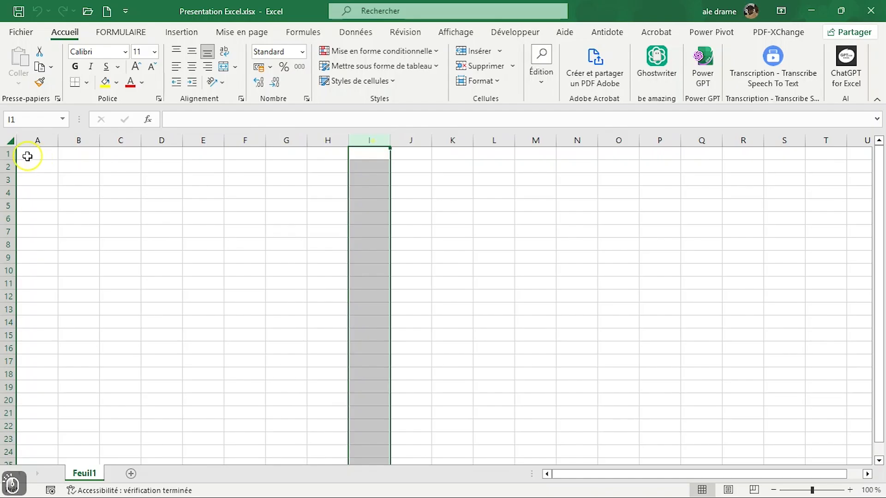
Step: Return to column A and go through columns A, B, C and D, selecting each whole column
{"action": "left_click", "coordinate": [36, 139]}
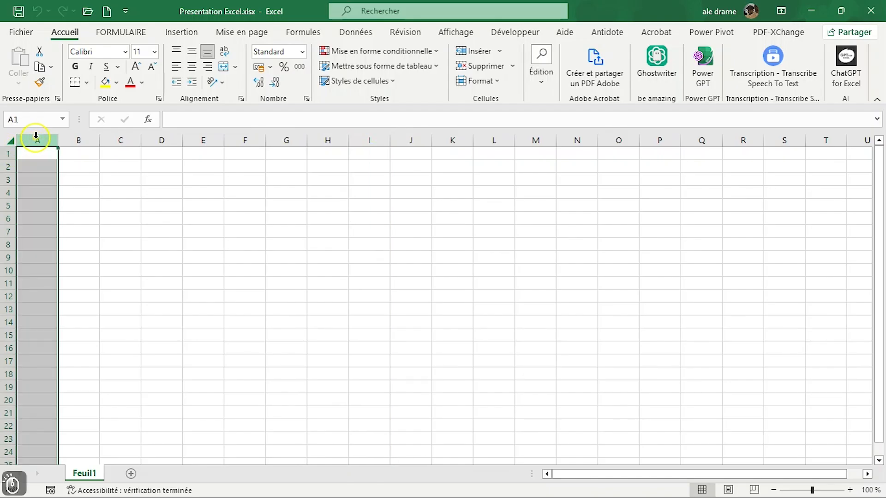
{"action": "left_click", "coordinate": [66, 138]}
{"action": "left_click", "coordinate": [37, 139]}
{"action": "left_click", "coordinate": [78, 137]}
{"action": "left_click", "coordinate": [122, 138]}
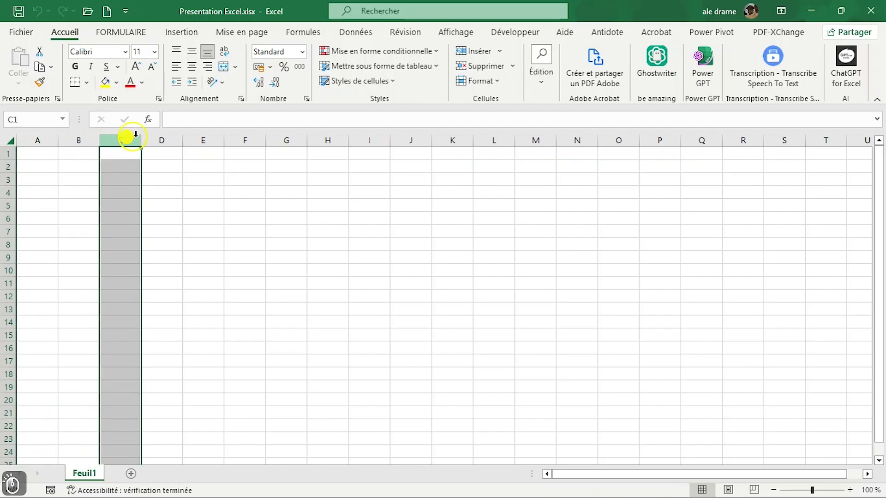
{"action": "left_click", "coordinate": [156, 137]}
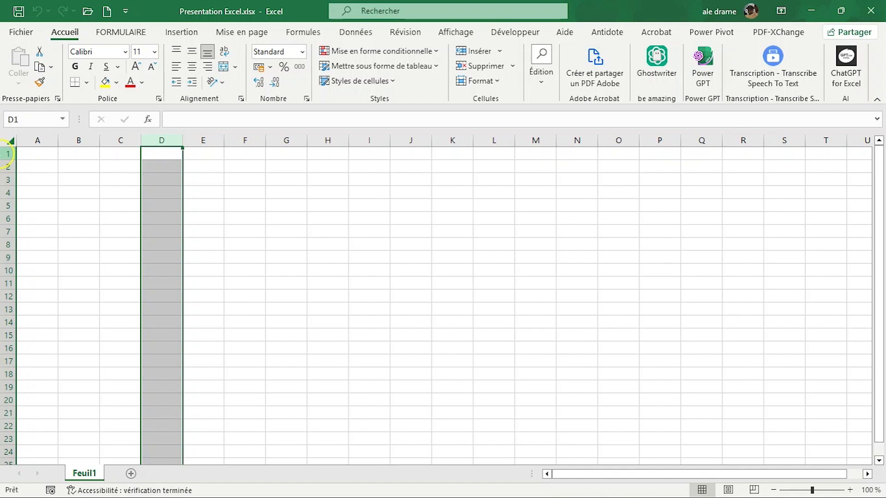
Step: Select whole rows one at a time from row 1 down to row 6 to show the row numbers
{"action": "left_click", "coordinate": [3, 155]}
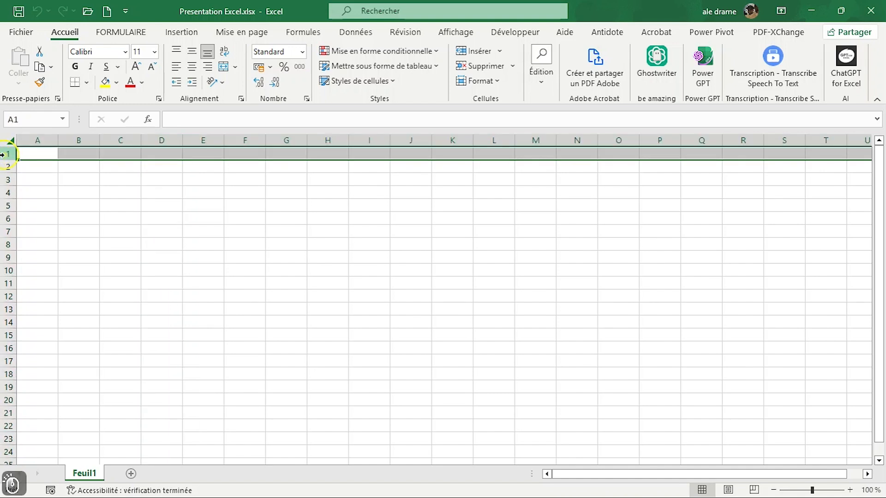
{"action": "left_click_drag", "start_coordinate": [5, 159], "coordinate": [2, 180]}
{"action": "left_click", "coordinate": [2, 179]}
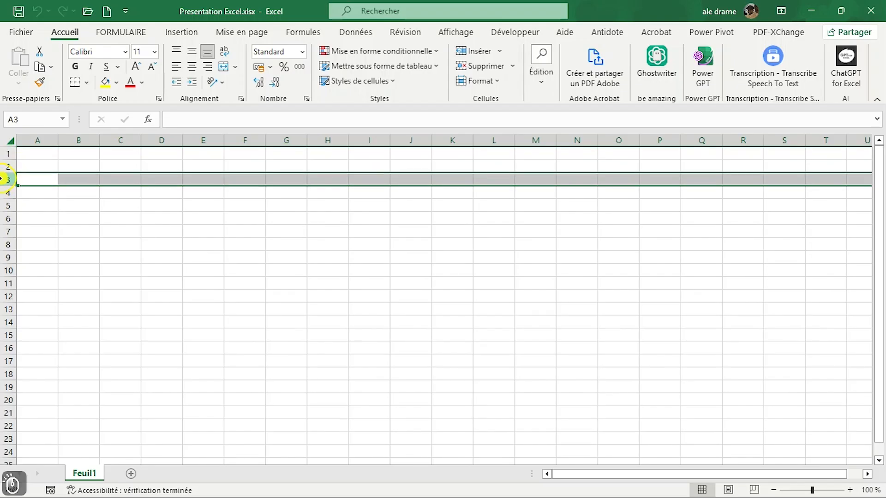
{"action": "left_click", "coordinate": [3, 193]}
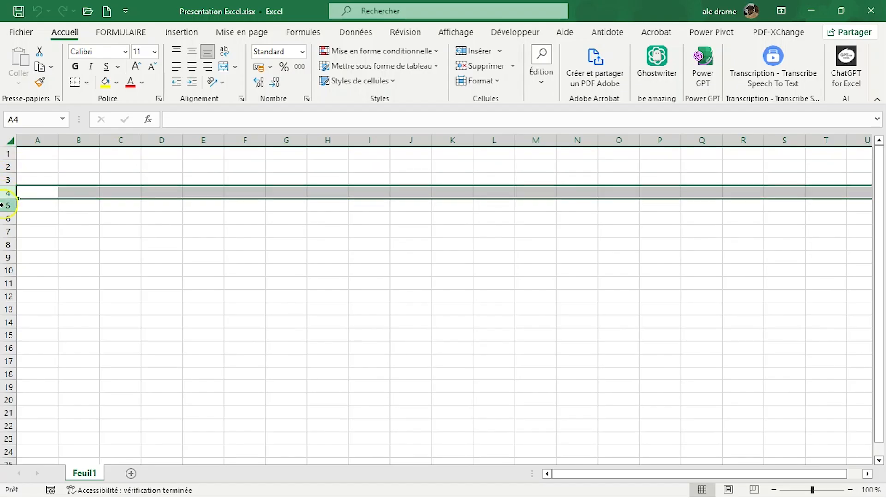
{"action": "left_click", "coordinate": [4, 205]}
{"action": "left_click", "coordinate": [3, 218]}
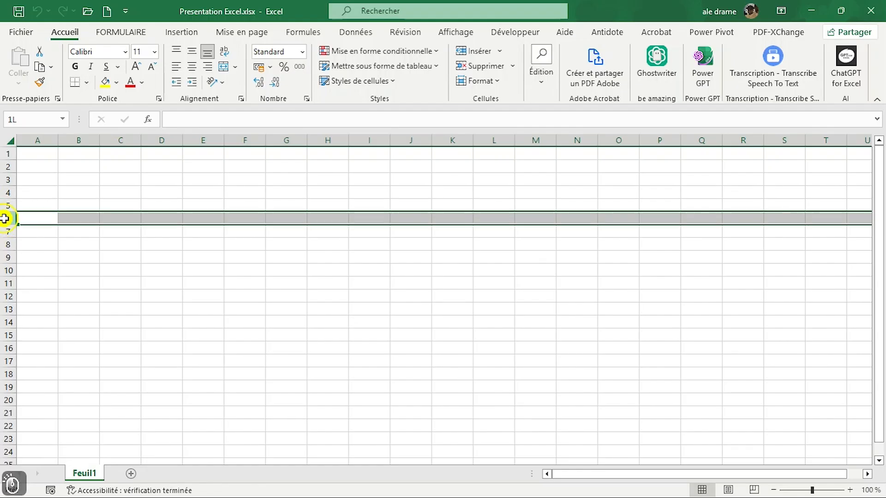
Step: Select row 7, jump down to the last row of the sheet and return to the first row
{"action": "left_click", "coordinate": [2, 231]}
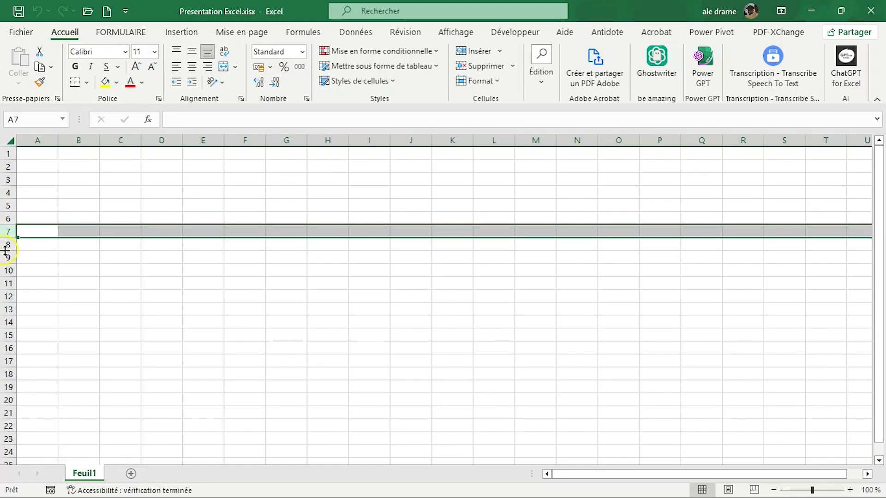
{"action": "key", "text": "ctrl+Down"}
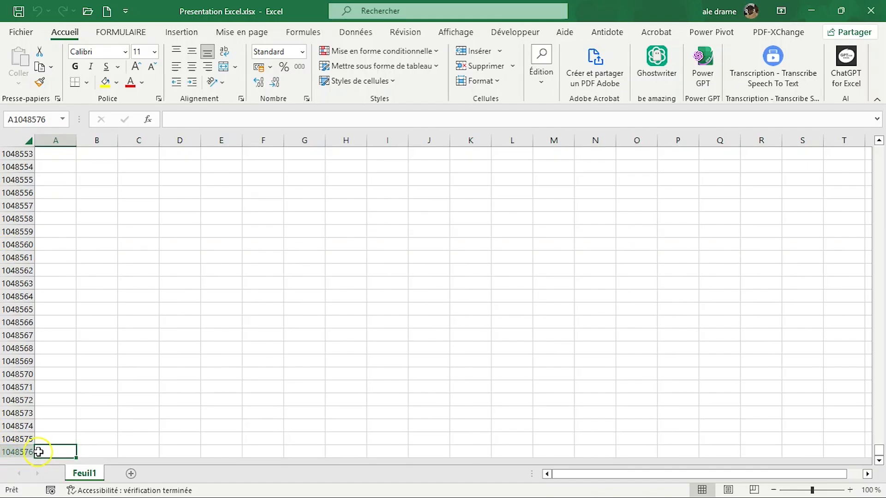
{"action": "key", "text": "ctrl+Up"}
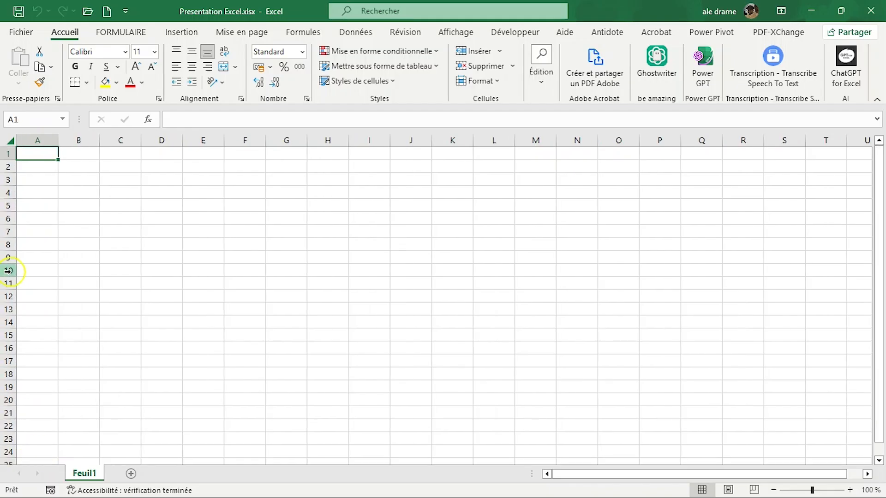
Step: Select whole columns A, B and C one at a time, and finish on row 1
{"action": "left_click", "coordinate": [41, 137]}
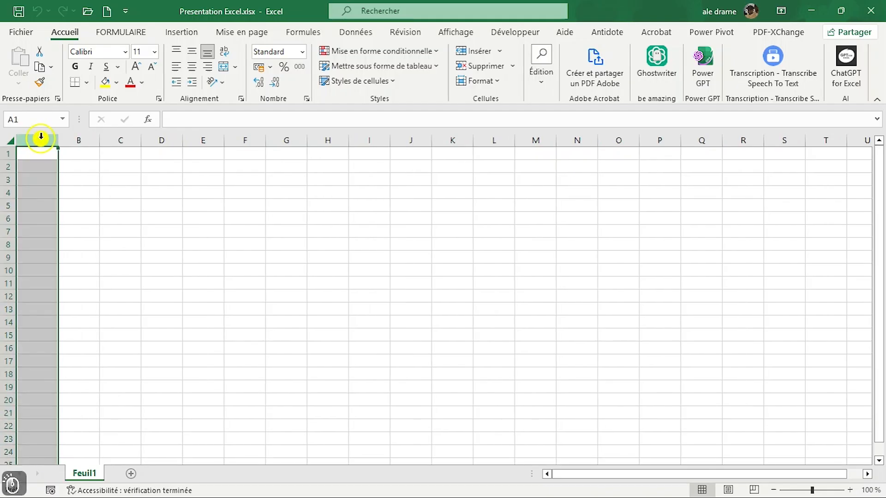
{"action": "left_click", "coordinate": [76, 137]}
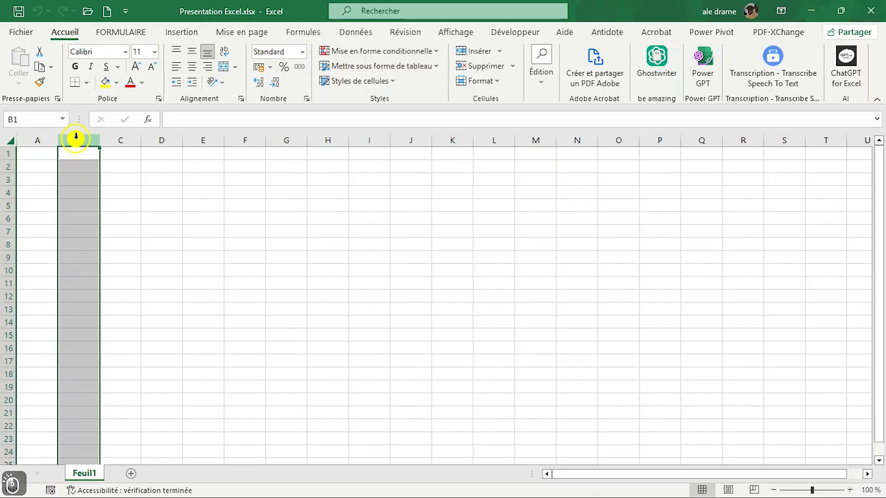
{"action": "left_click", "coordinate": [119, 139]}
{"action": "left_click", "coordinate": [3, 154]}
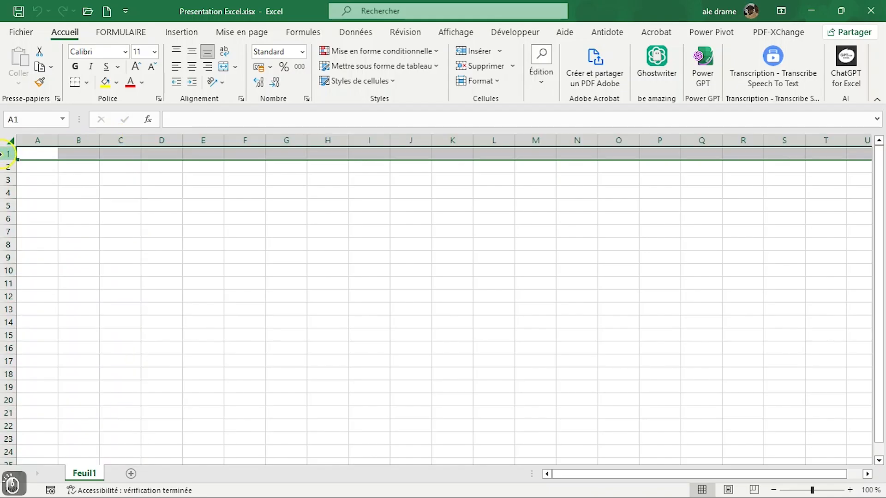
Step: Select columns A and B individually, followed by rows 1, 2 and 3
{"action": "left_click", "coordinate": [39, 139]}
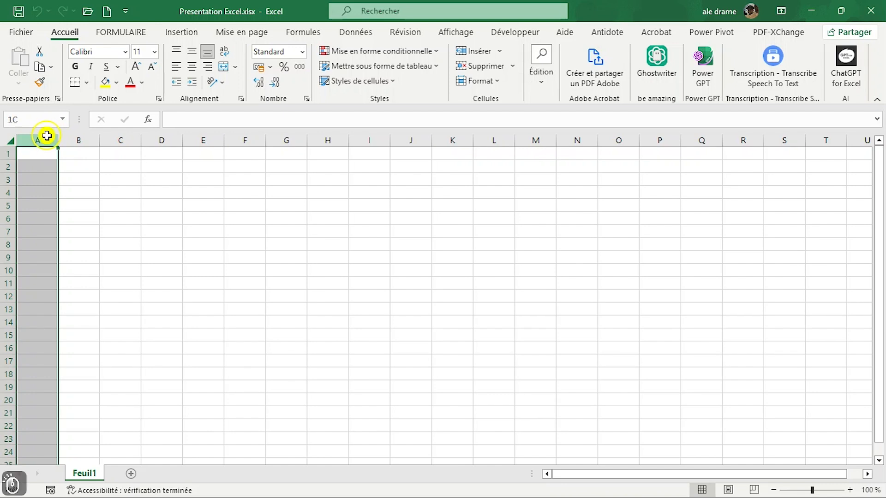
{"action": "left_click", "coordinate": [79, 138]}
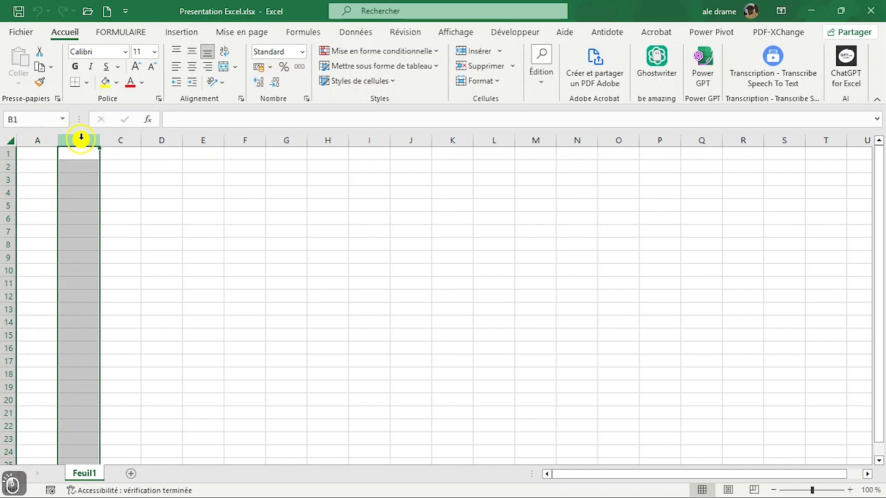
{"action": "left_click", "coordinate": [3, 154]}
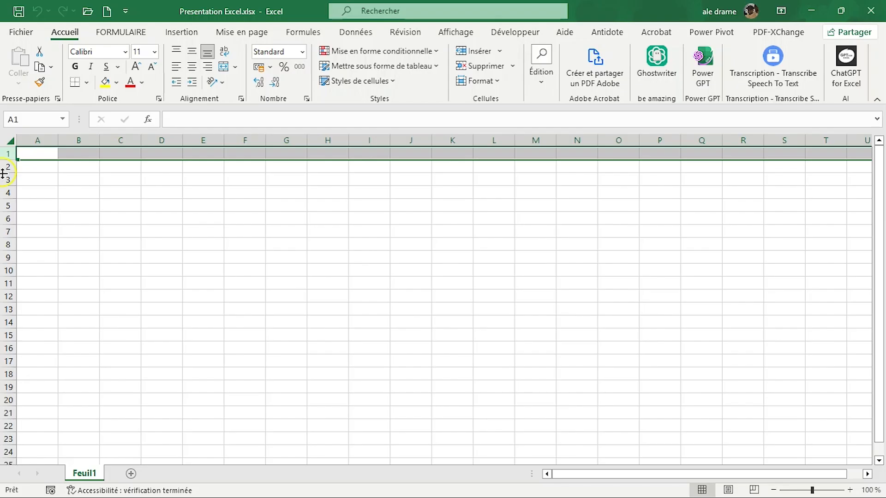
{"action": "left_click", "coordinate": [4, 167]}
{"action": "left_click", "coordinate": [3, 180]}
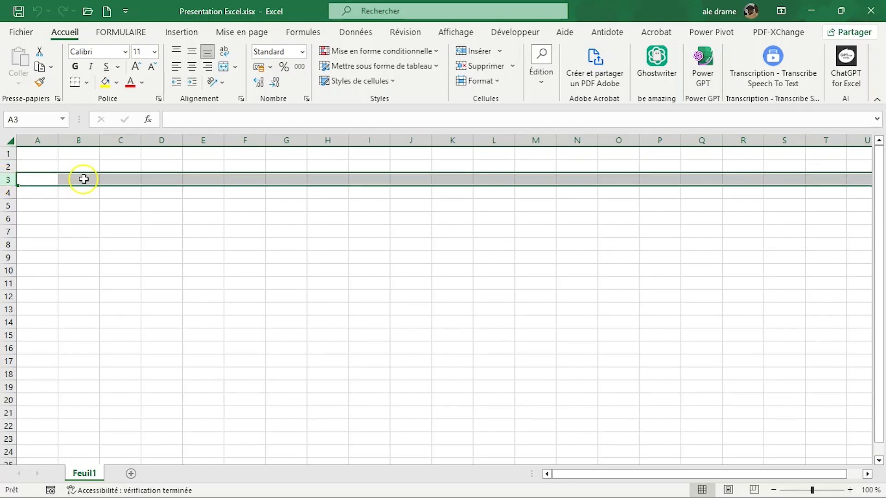
Step: Show how cell B3 is addressed by selecting the cell, its column B, its row 3 and the cell again
{"action": "left_click", "coordinate": [84, 179]}
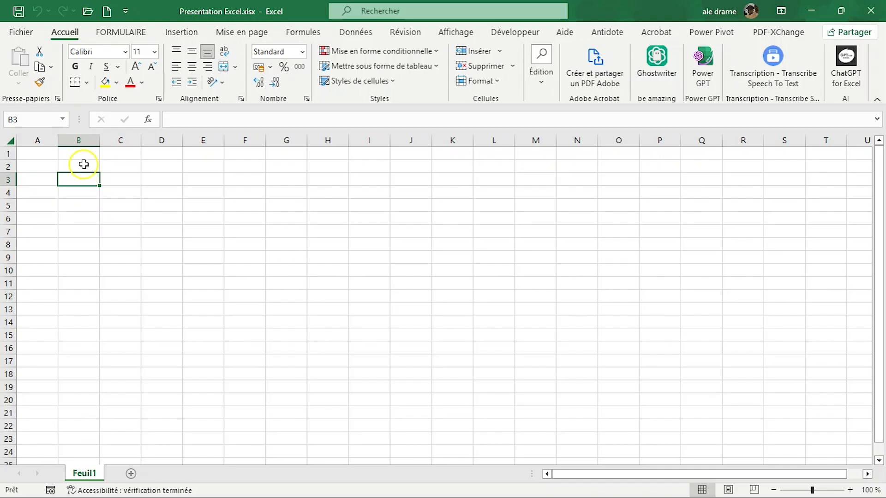
{"action": "left_click", "coordinate": [80, 140]}
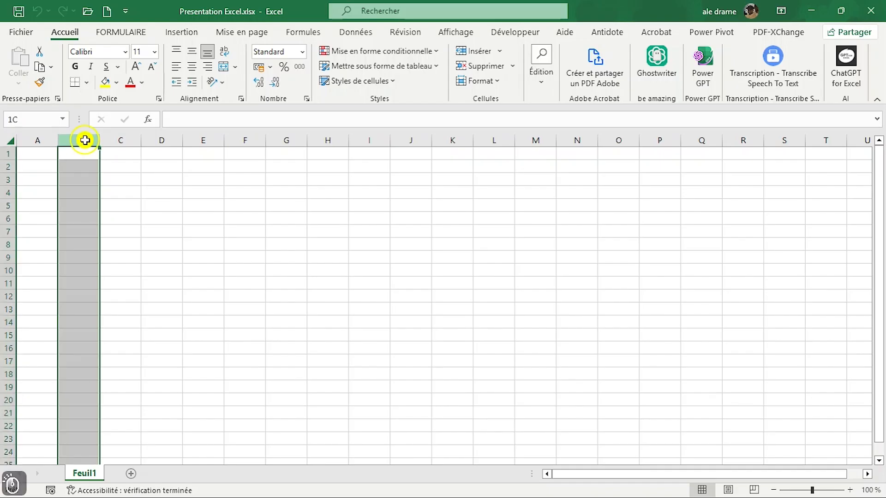
{"action": "left_click", "coordinate": [2, 181]}
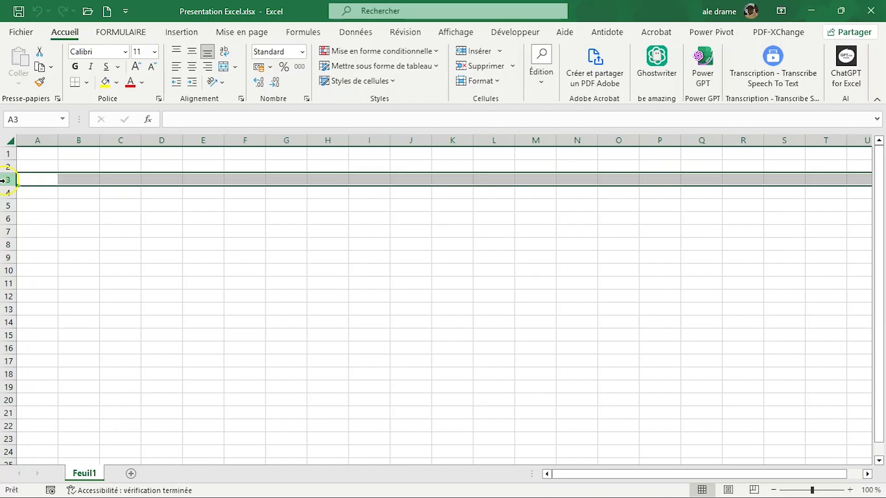
{"action": "left_click", "coordinate": [76, 181]}
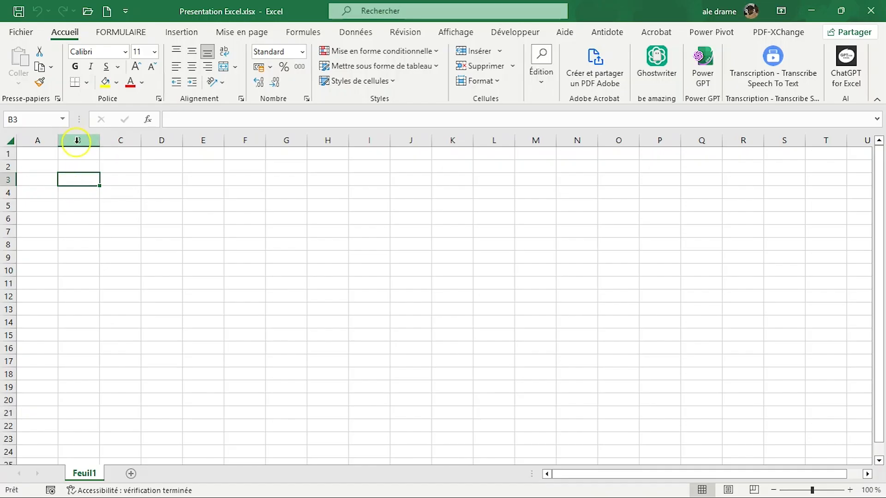
Step: Show how cell A1 is addressed by selecting the cell, its column A and its row 1
{"action": "left_click", "coordinate": [35, 154]}
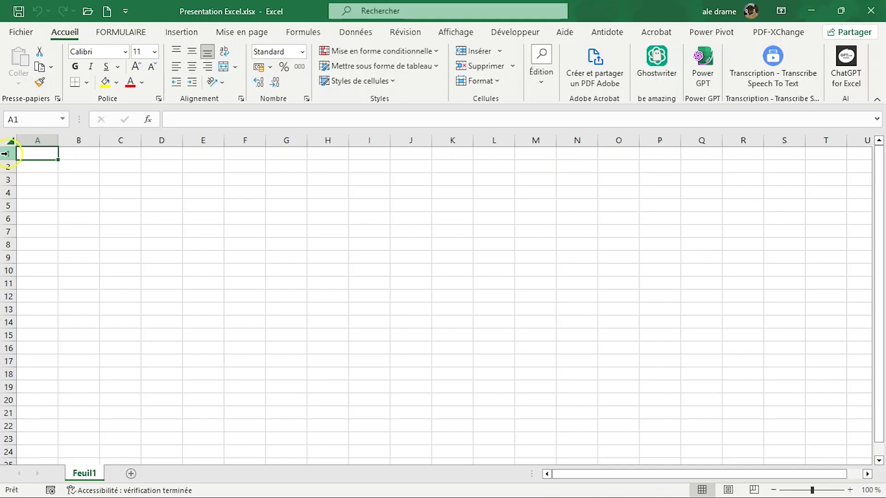
{"action": "left_click", "coordinate": [41, 136]}
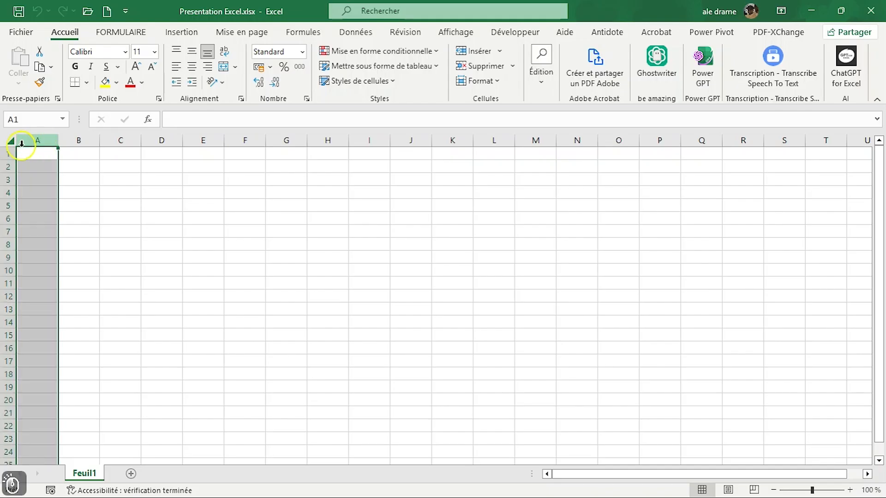
{"action": "left_click", "coordinate": [3, 154]}
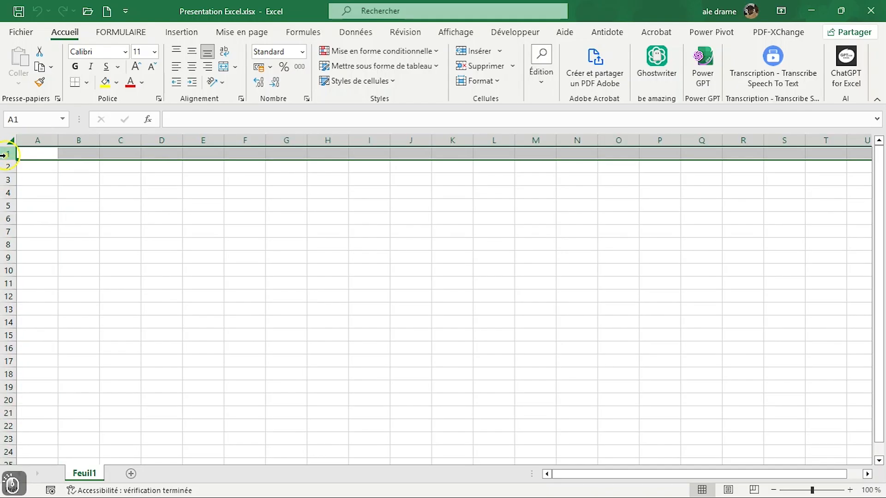
Step: Select cells D3 and F2, and after them the whole column B and row 2
{"action": "left_click", "coordinate": [166, 179]}
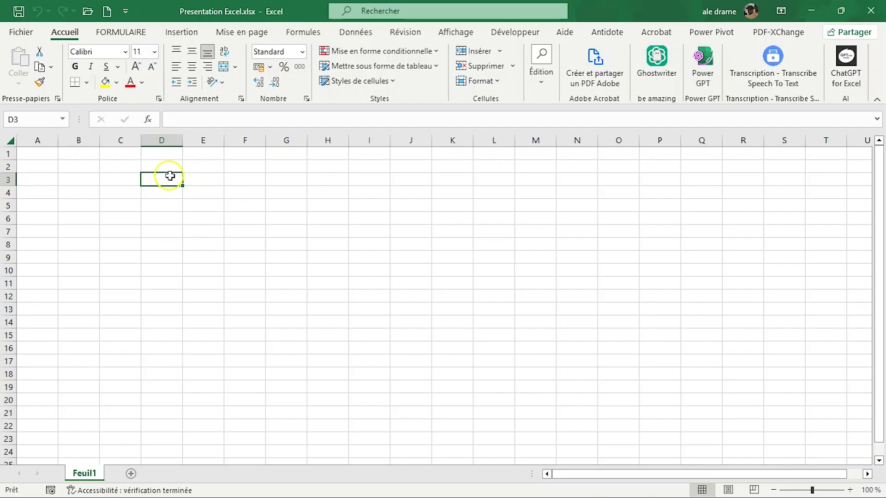
{"action": "left_click", "coordinate": [240, 165]}
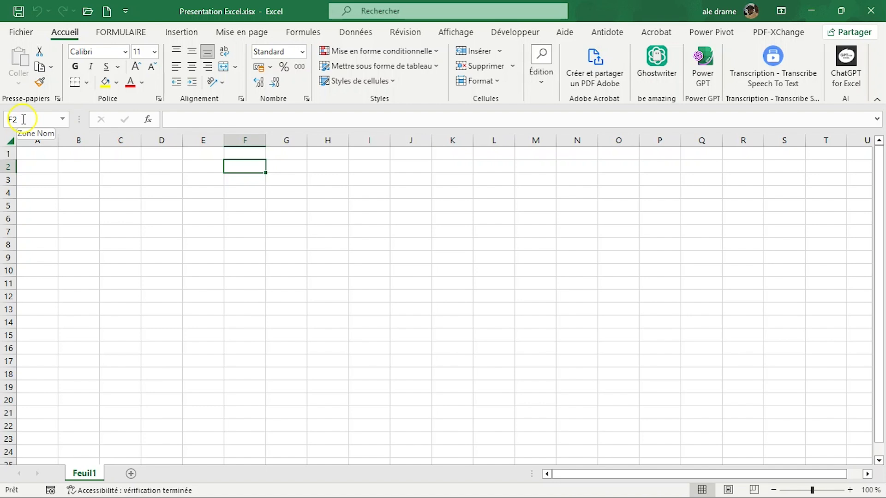
{"action": "left_click", "coordinate": [79, 137]}
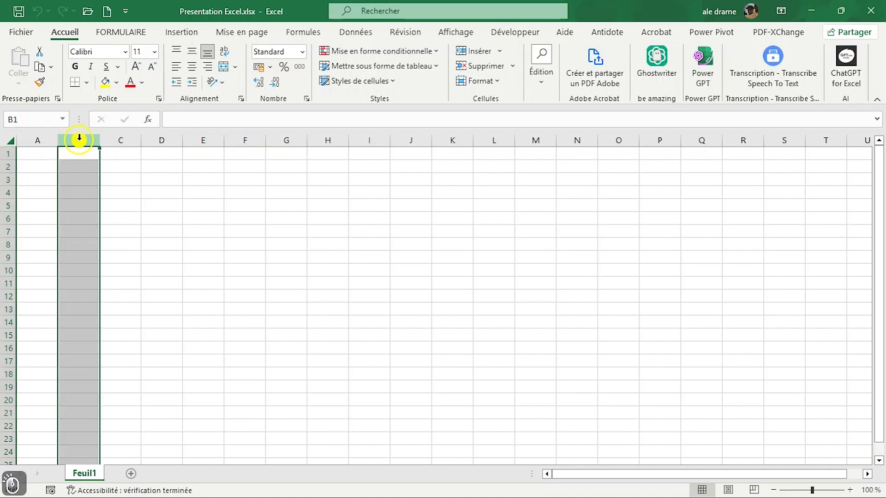
{"action": "left_click", "coordinate": [7, 166]}
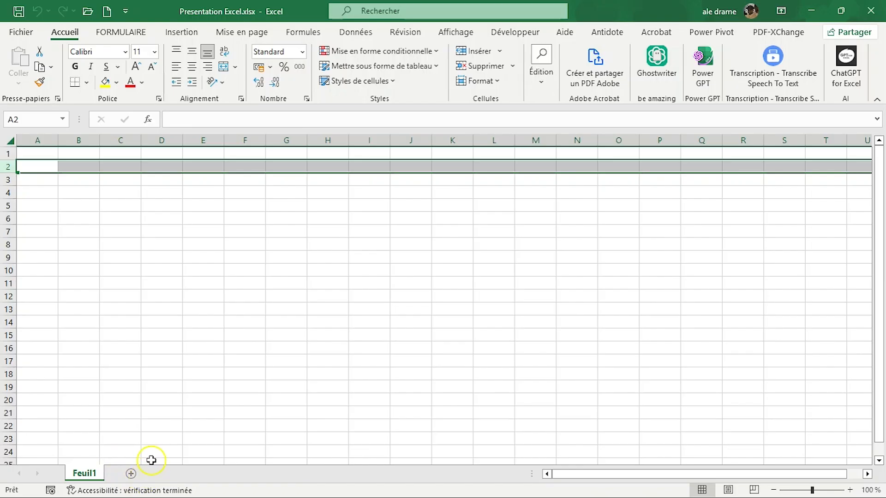
Step: Add four new worksheets after Feuil1
{"action": "left_click", "coordinate": [131, 474]}
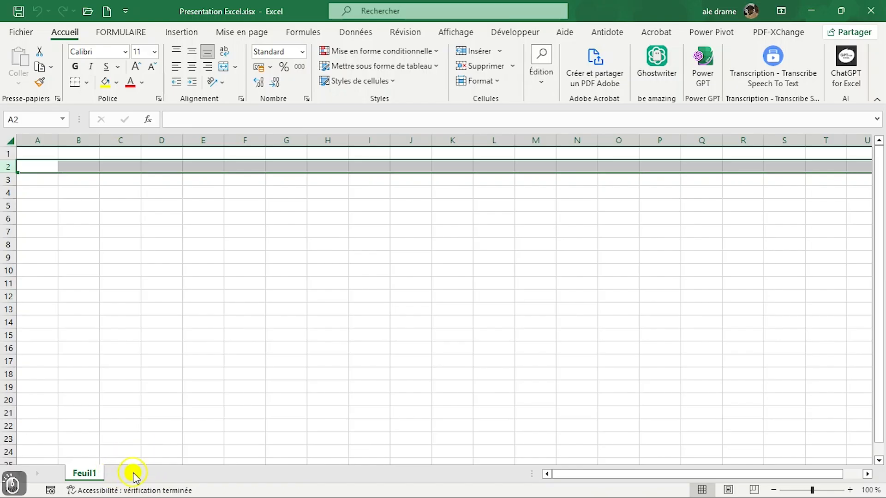
{"action": "left_click", "coordinate": [170, 474]}
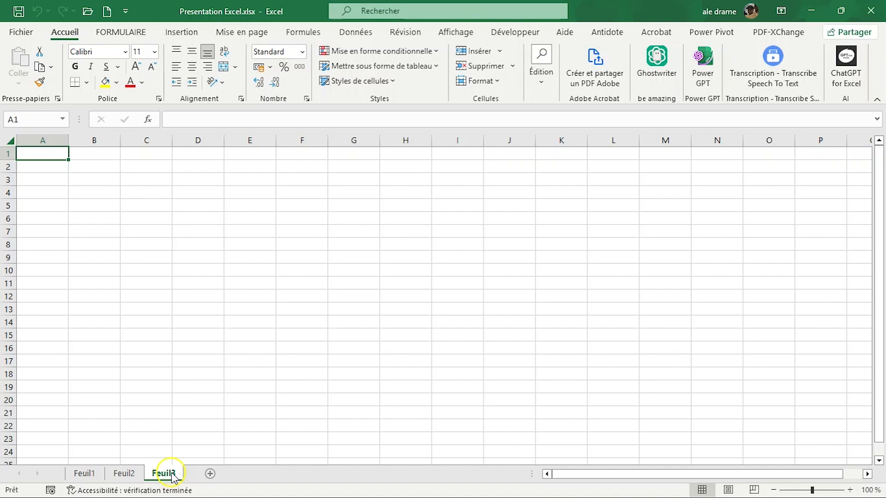
{"action": "left_click", "coordinate": [210, 474]}
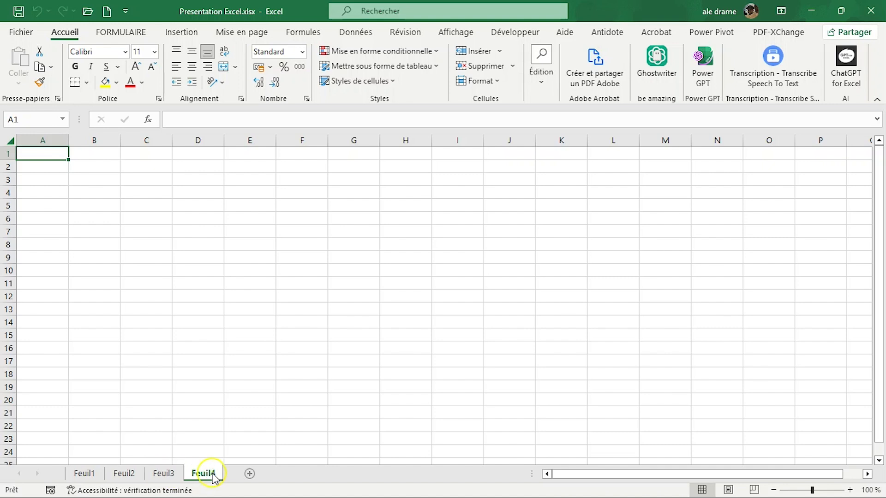
{"action": "left_click", "coordinate": [249, 474]}
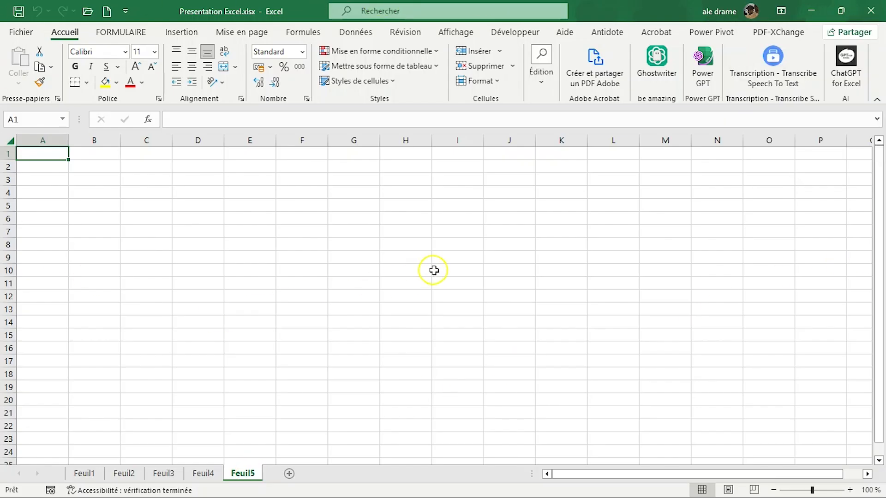
Step: Go through the worksheets one by one from Feuil1 to Feuil5
{"action": "left_click", "coordinate": [85, 474]}
{"action": "left_click", "coordinate": [122, 474]}
{"action": "left_click", "coordinate": [162, 474]}
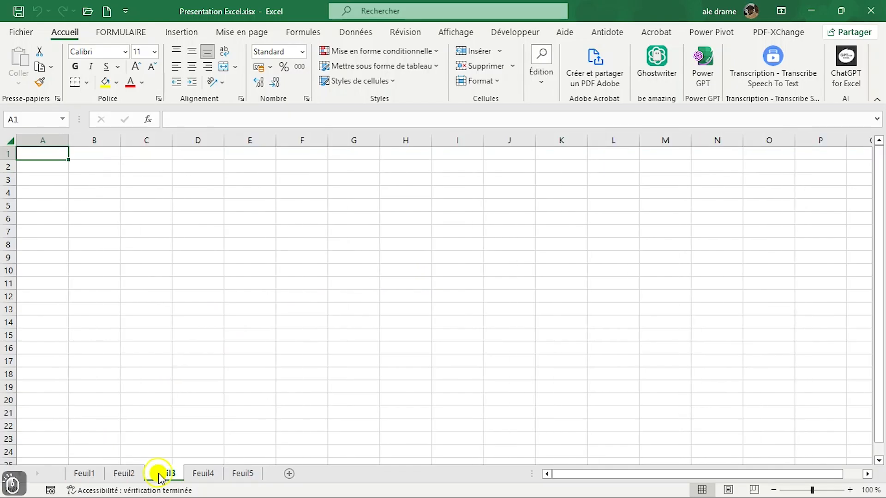
{"action": "left_click", "coordinate": [210, 474]}
{"action": "left_click", "coordinate": [237, 473]}
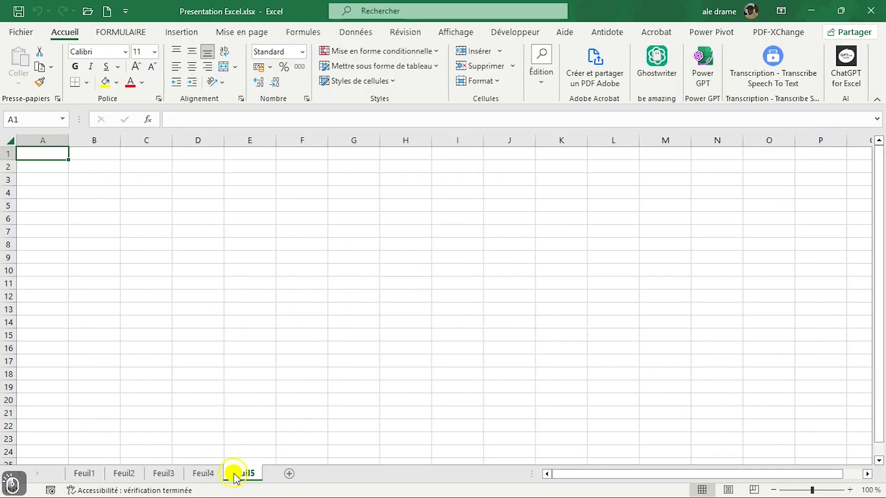
Step: Select cell B2 on the Feuil5 worksheet
{"action": "left_click", "coordinate": [421, 367]}
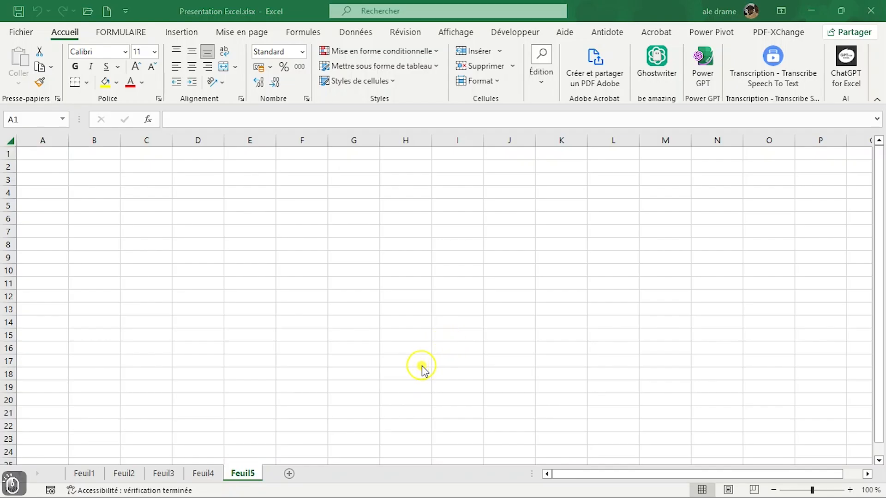
{"action": "left_click", "coordinate": [466, 364]}
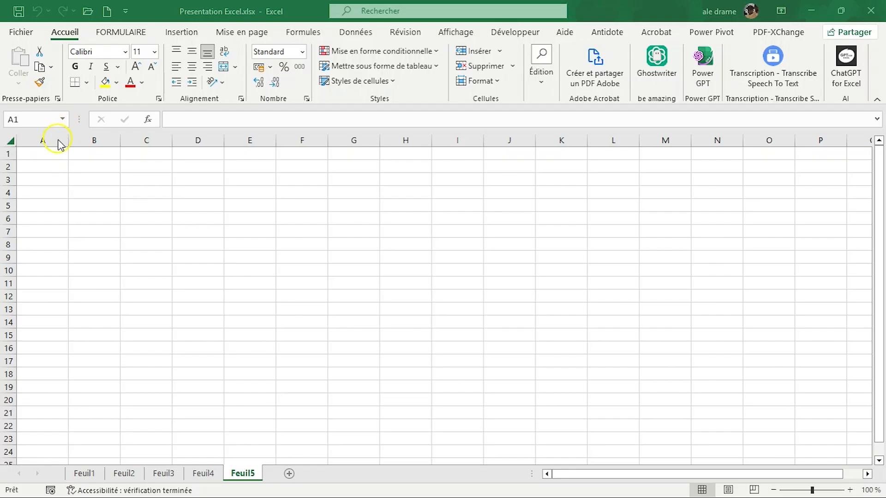
{"action": "left_click", "coordinate": [42, 168]}
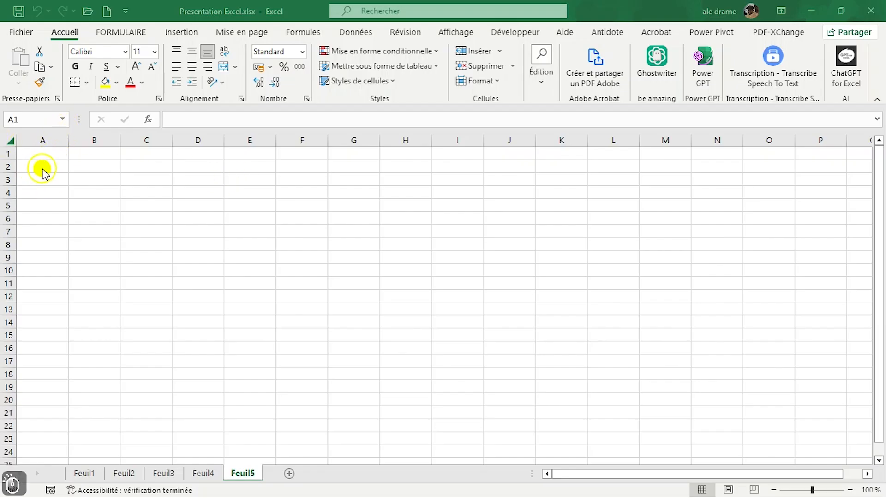
{"action": "left_click", "coordinate": [70, 167]}
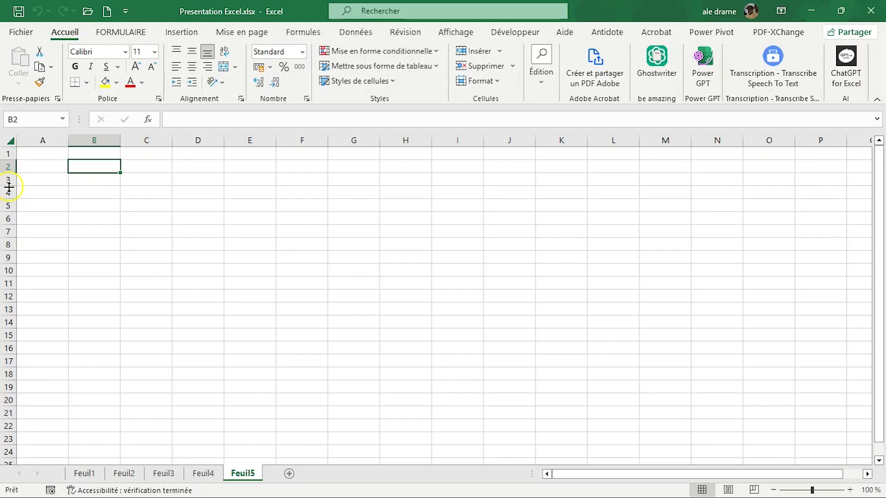
{"action": "type", "text": "M"}
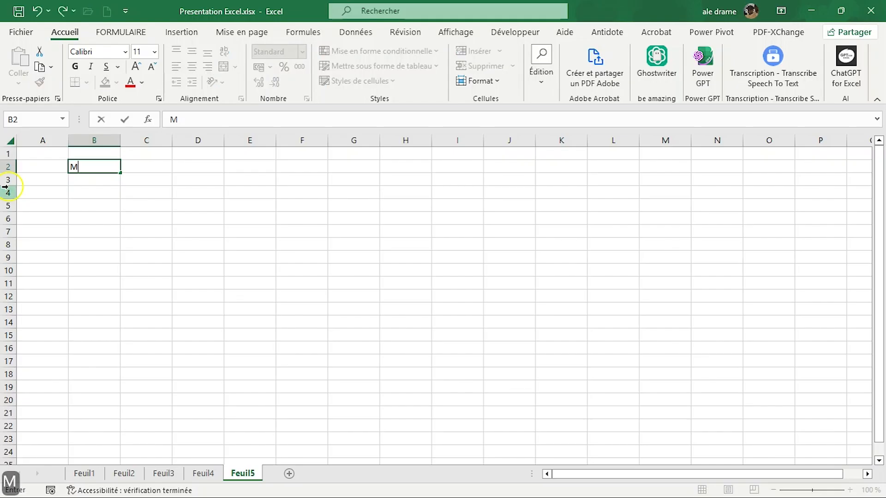
{"action": "type", "text": "on"}
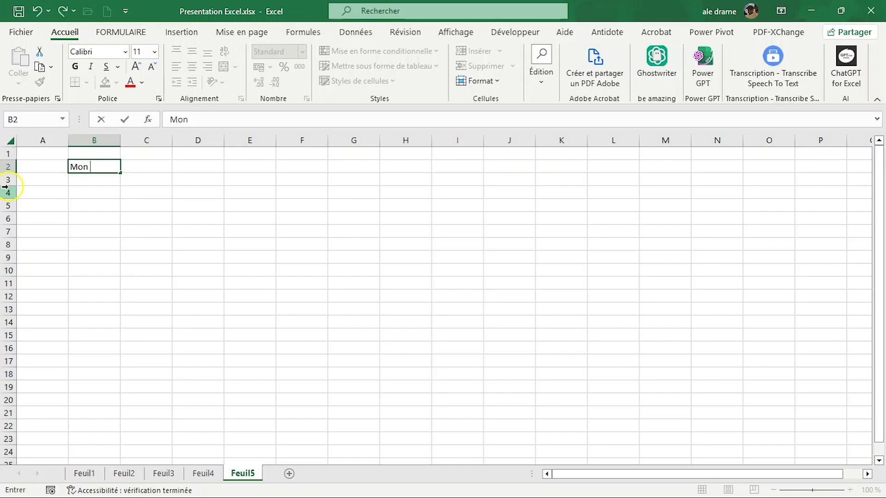
{"action": "key", "text": "BackSpace"}
{"action": "key", "text": "BackSpace"}
{"action": "key", "text": "BackSpace"}
{"action": "key", "text": "BackSpace"}
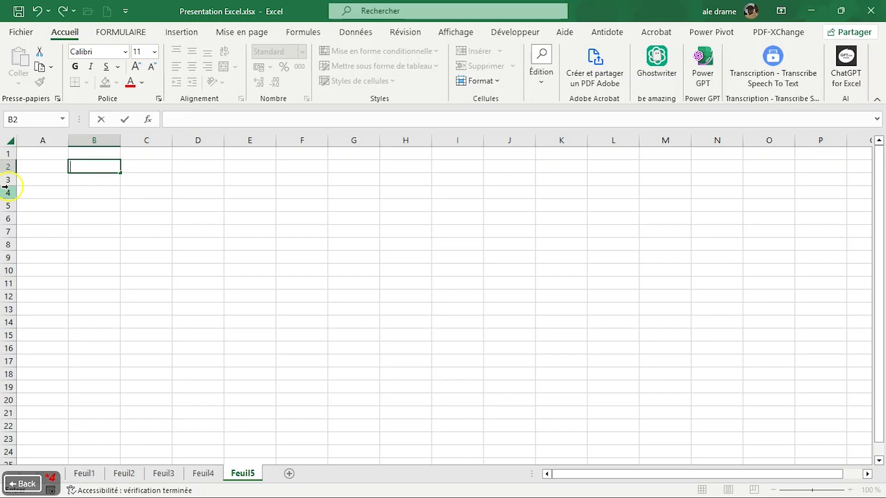
Step: Enter "Tableau Croisé Dynamique" in cell B2 of Feuil5
{"action": "type", "text": "Tab"}
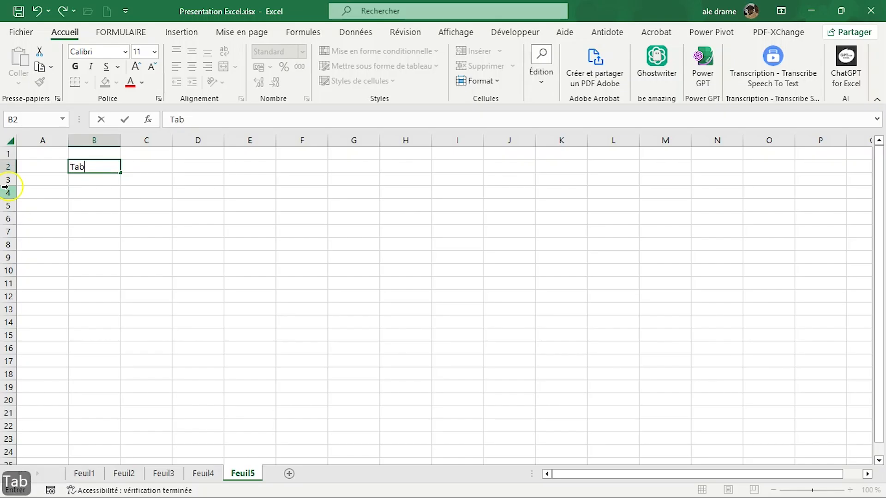
{"action": "type", "text": "leau "}
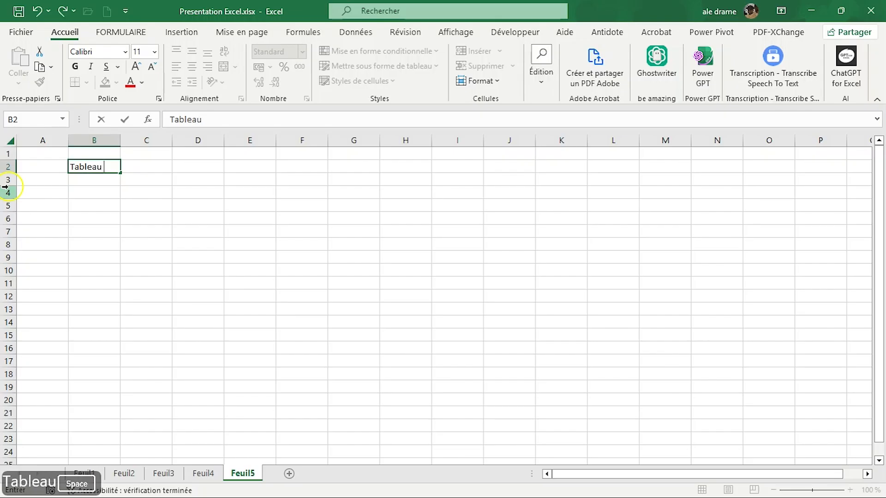
{"action": "type", "text": "Crois"}
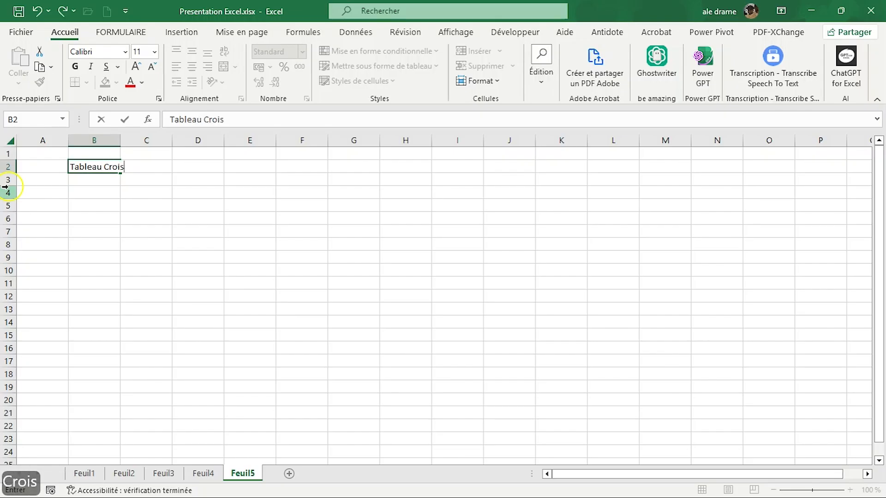
{"action": "type", "text": "é Dynamique"}
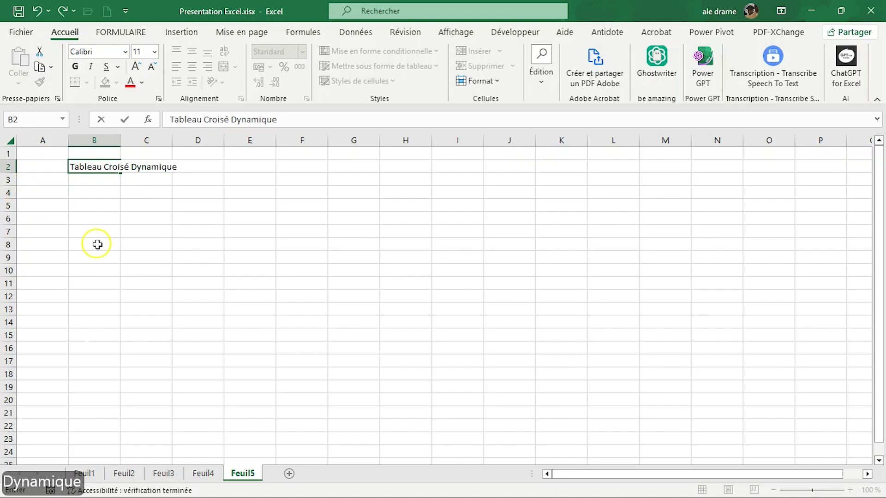
{"action": "left_click", "coordinate": [175, 254]}
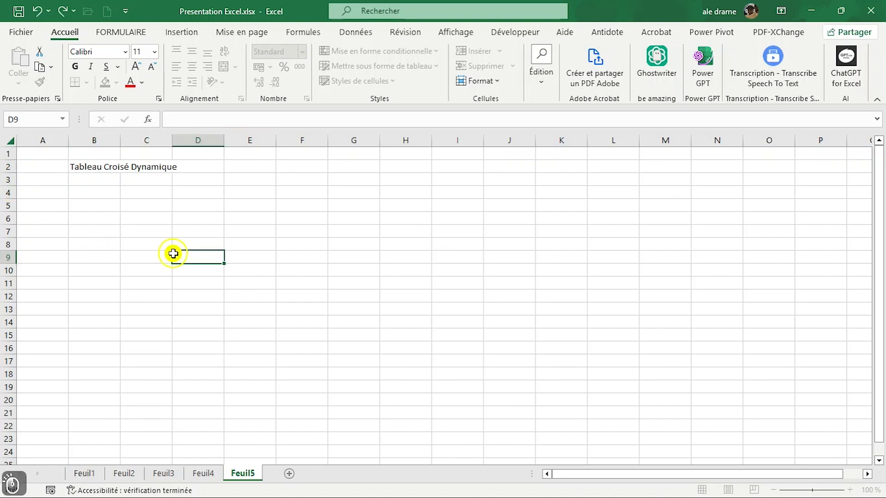
Step: Compare the contents of cells B2 and C2 to see which one holds the overflowing text
{"action": "left_click", "coordinate": [85, 169]}
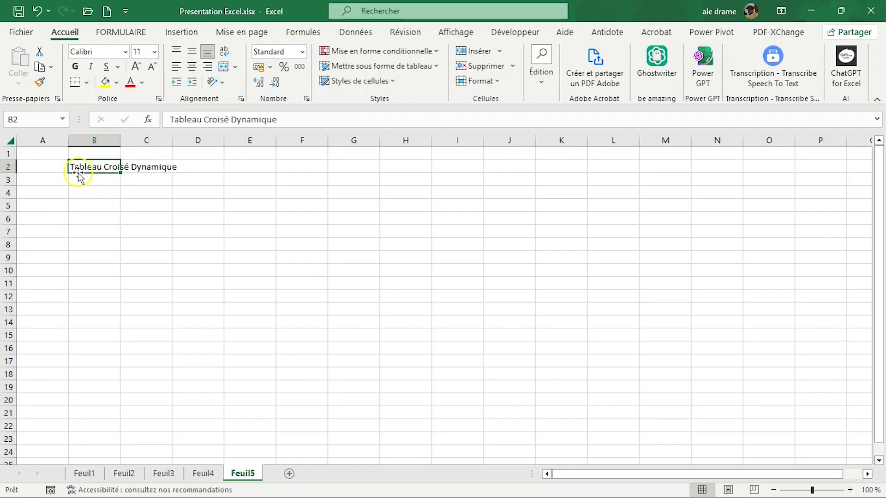
{"action": "left_click", "coordinate": [148, 169]}
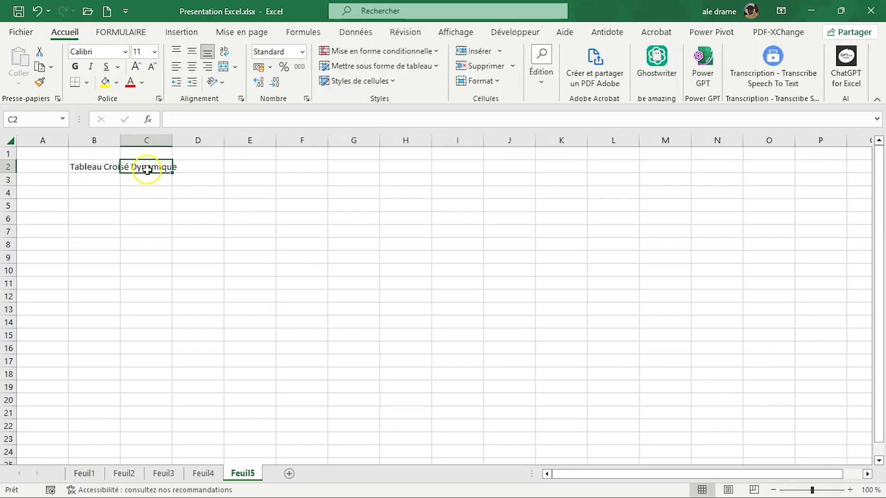
{"action": "left_click", "coordinate": [84, 169]}
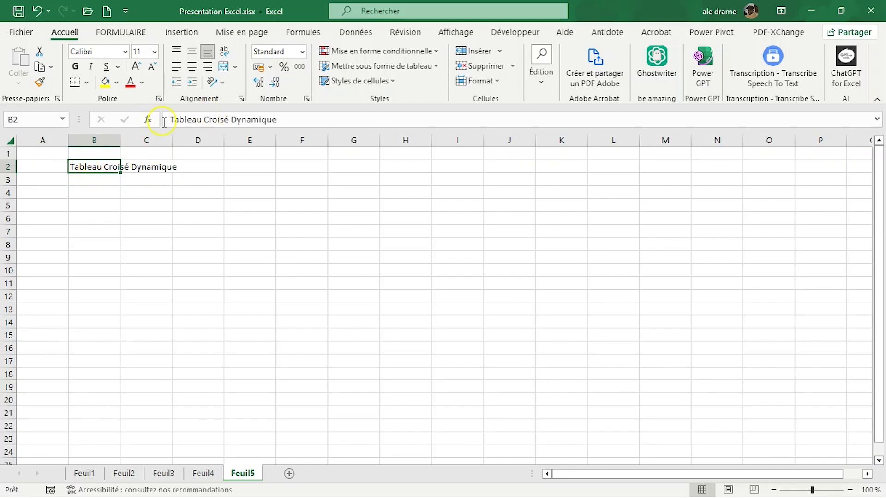
{"action": "left_click_drag", "start_coordinate": [297, 119], "coordinate": [172, 121]}
{"action": "left_click", "coordinate": [171, 168]}
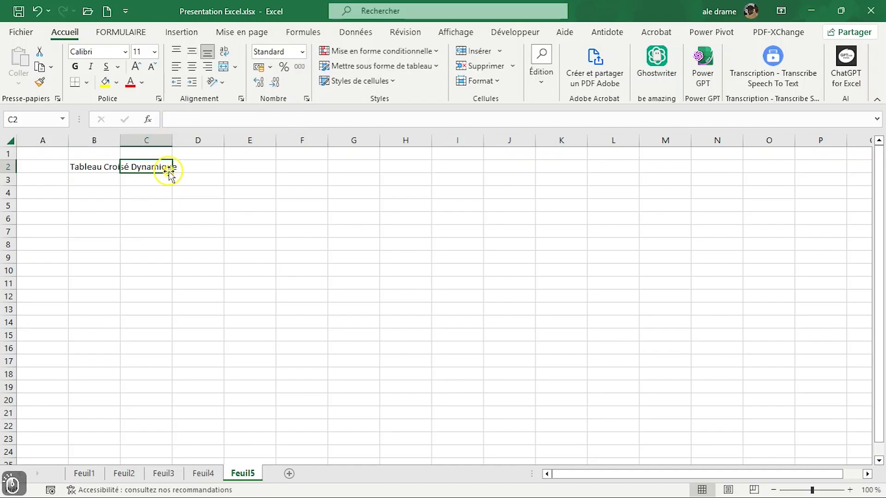
{"action": "left_click", "coordinate": [87, 167]}
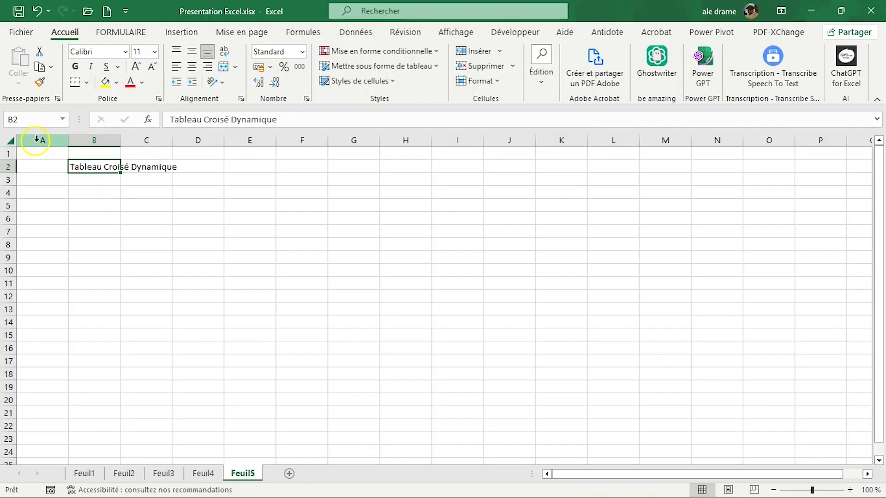
Step: Select columns A to F together, and after them columns C and B alternately
{"action": "left_click_drag", "start_coordinate": [36, 138], "coordinate": [284, 137]}
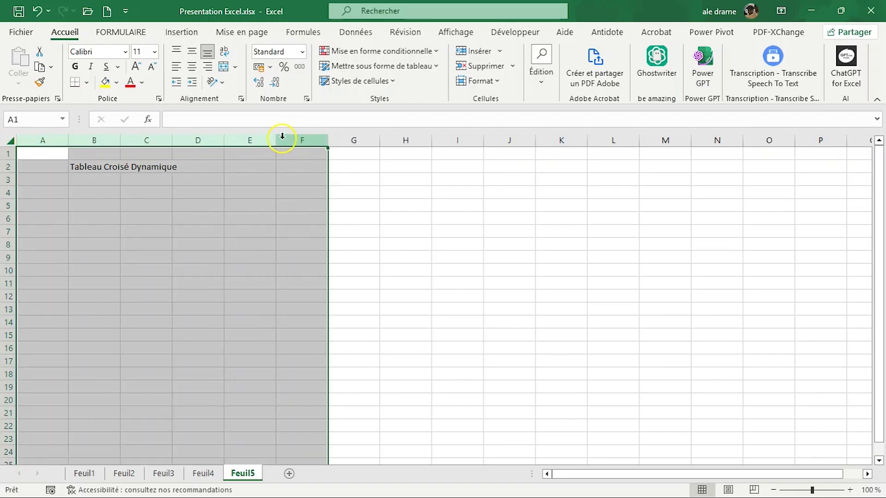
{"action": "left_click", "coordinate": [140, 140]}
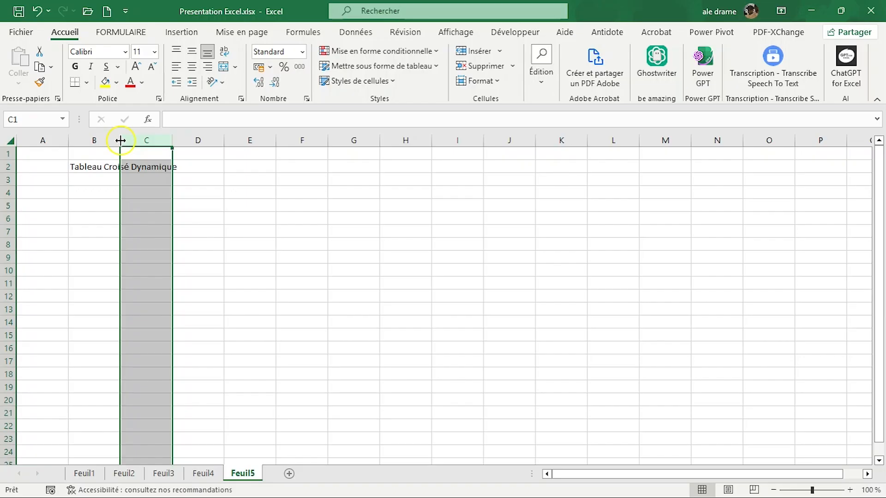
{"action": "left_click", "coordinate": [96, 140]}
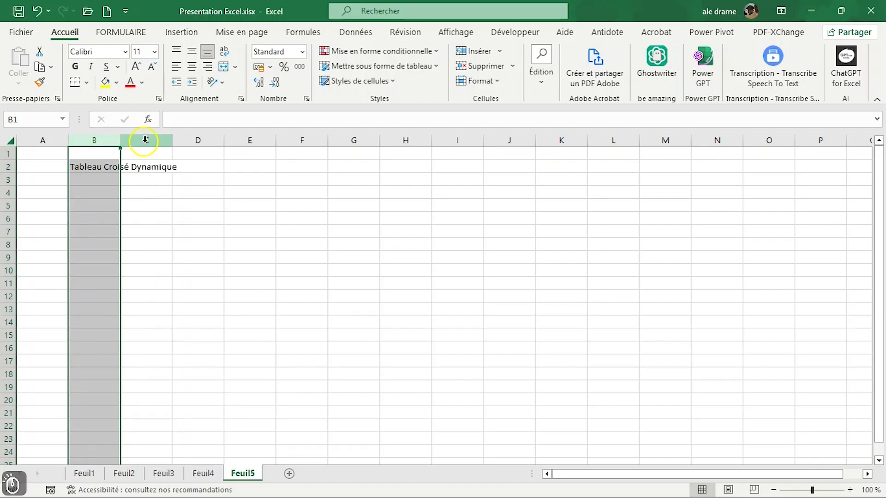
{"action": "left_click", "coordinate": [145, 141]}
{"action": "left_click", "coordinate": [95, 139]}
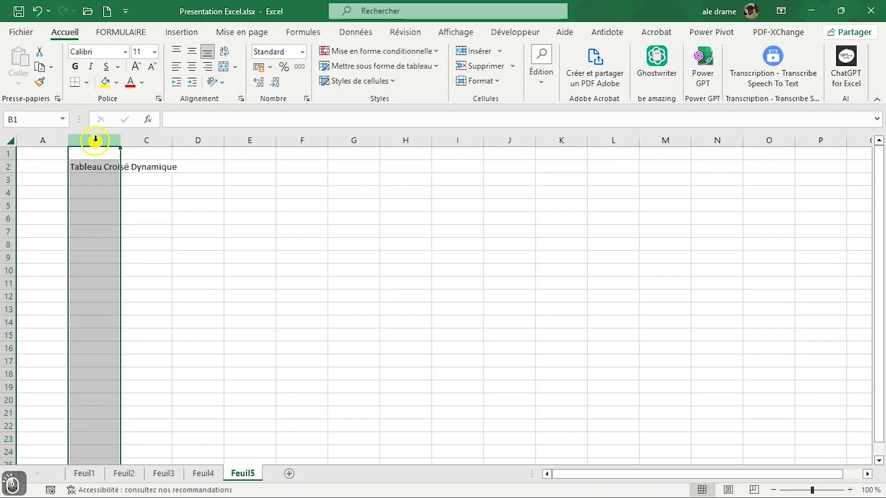
{"action": "left_click", "coordinate": [141, 139]}
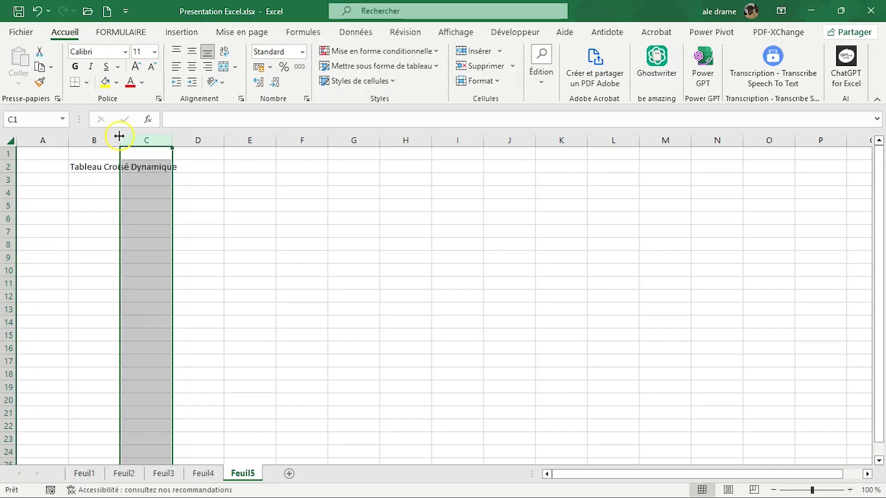
Step: Widen column B until the whole title fits inside it, and select cell B2
{"action": "left_click_drag", "start_coordinate": [119, 136], "coordinate": [119, 136]}
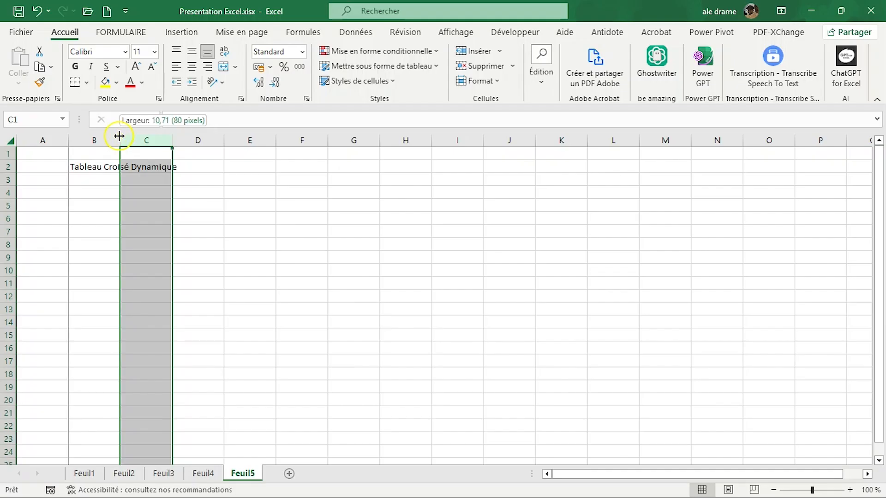
{"action": "left_click_drag", "start_coordinate": [119, 136], "coordinate": [182, 138]}
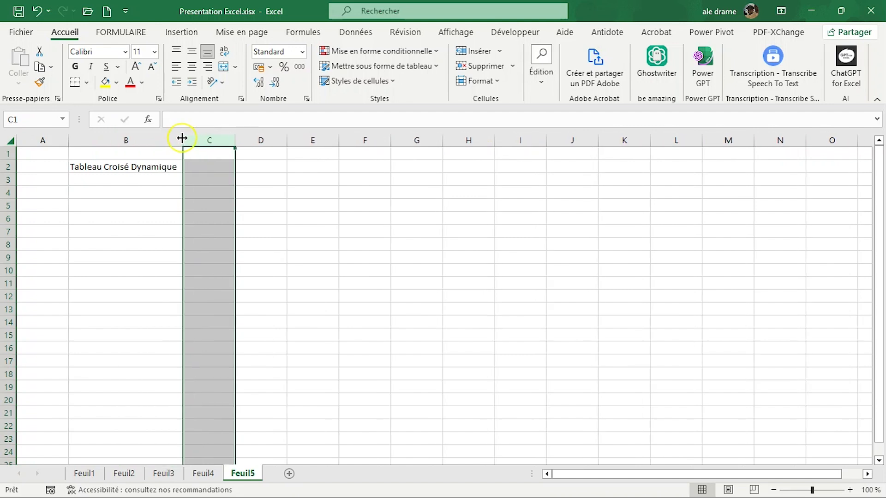
{"action": "left_click", "coordinate": [137, 170]}
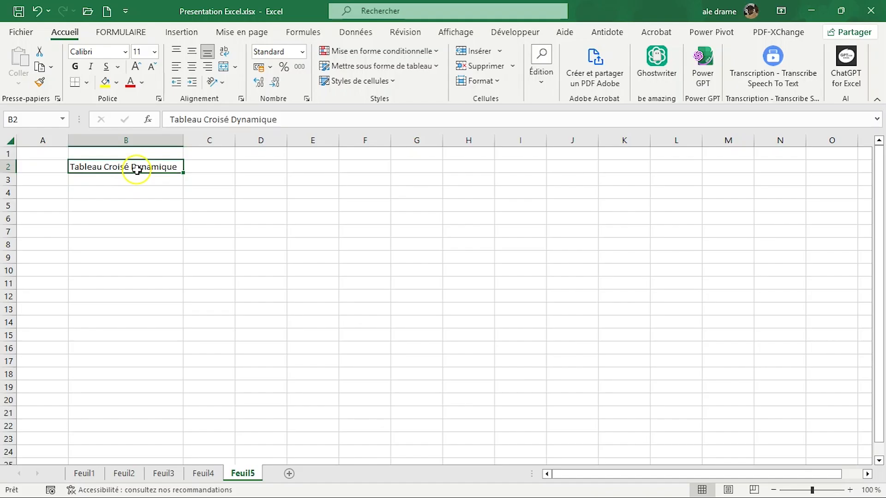
Step: Try wide and narrow sizes for column C, ending with it slightly wider than the default columns
{"action": "left_click_drag", "start_coordinate": [235, 140], "coordinate": [295, 139]}
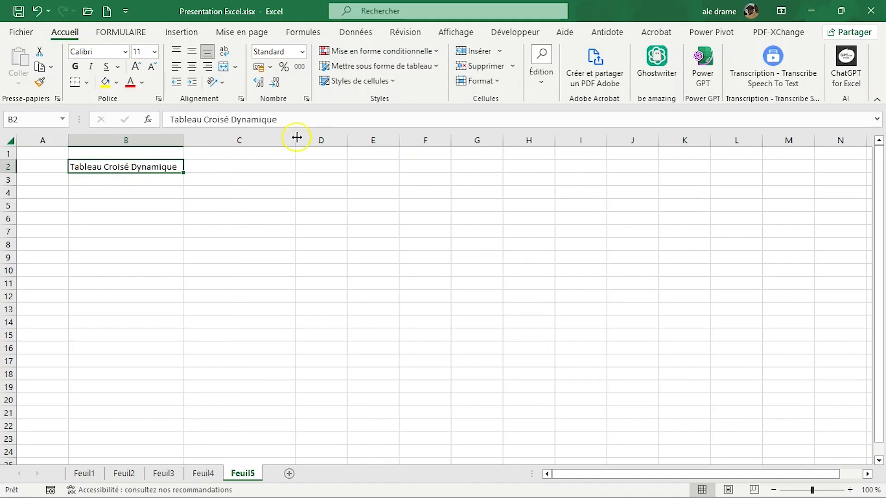
{"action": "left_click", "coordinate": [286, 138]}
{"action": "left_click_drag", "start_coordinate": [205, 140], "coordinate": [204, 140]}
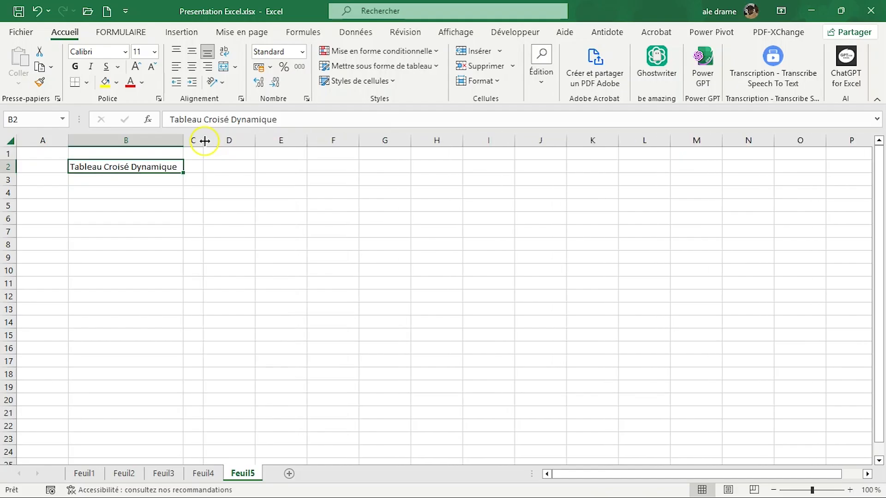
{"action": "left_click_drag", "start_coordinate": [203, 139], "coordinate": [251, 139]}
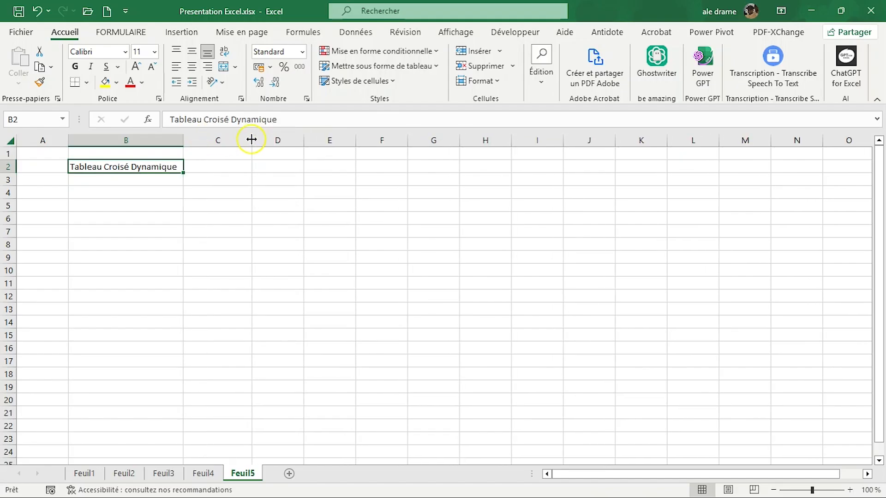
Step: Widen column D slightly, and undo the width changes tried on columns E to L
{"action": "left_click_drag", "start_coordinate": [305, 141], "coordinate": [616, 137]}
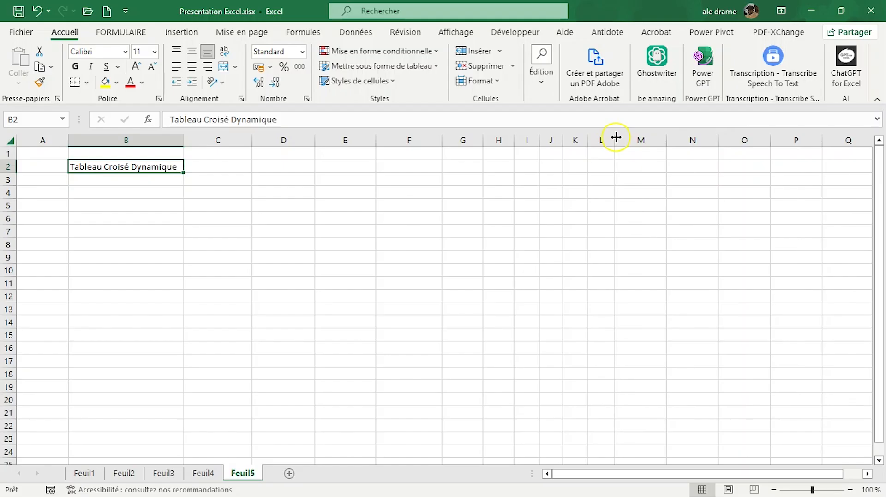
{"action": "key", "text": "ctrl+z"}
{"action": "key", "text": "ctrl+z"}
{"action": "key", "text": "ctrl+z"}
{"action": "key", "text": "ctrl+z"}
{"action": "key", "text": "ctrl+z"}
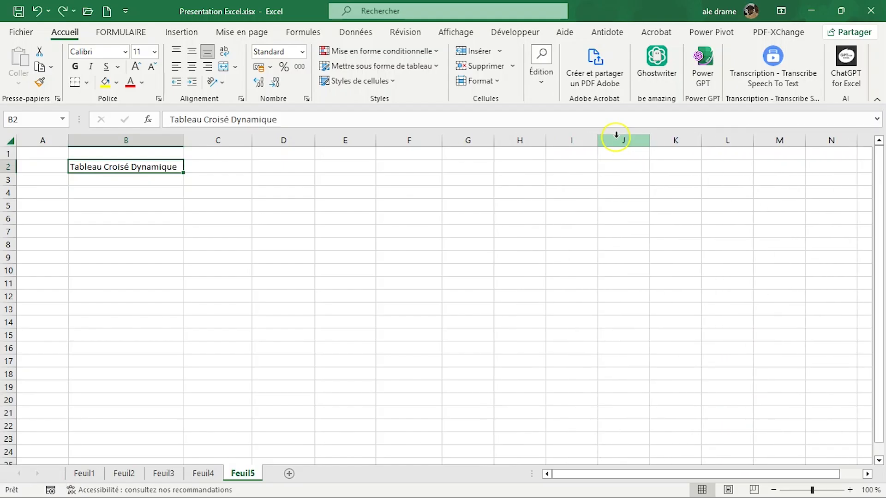
{"action": "key", "text": "ctrl+z"}
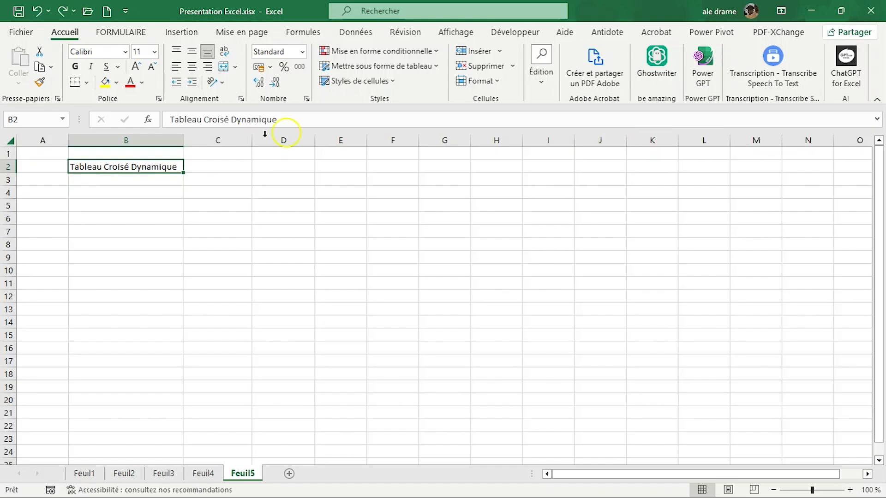
Step: Add a line break after the title in cell B2 and start a bold second line with "raphic"
{"action": "double_click", "coordinate": [178, 168]}
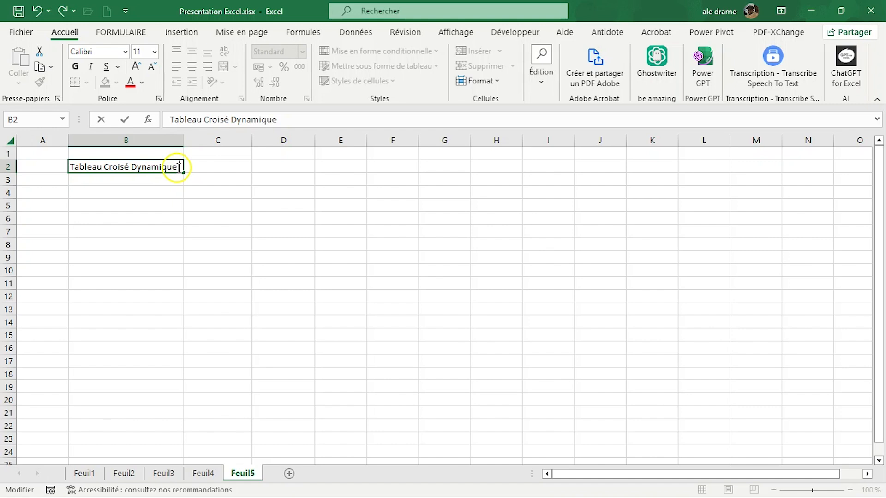
{"action": "key", "text": "alt+Return"}
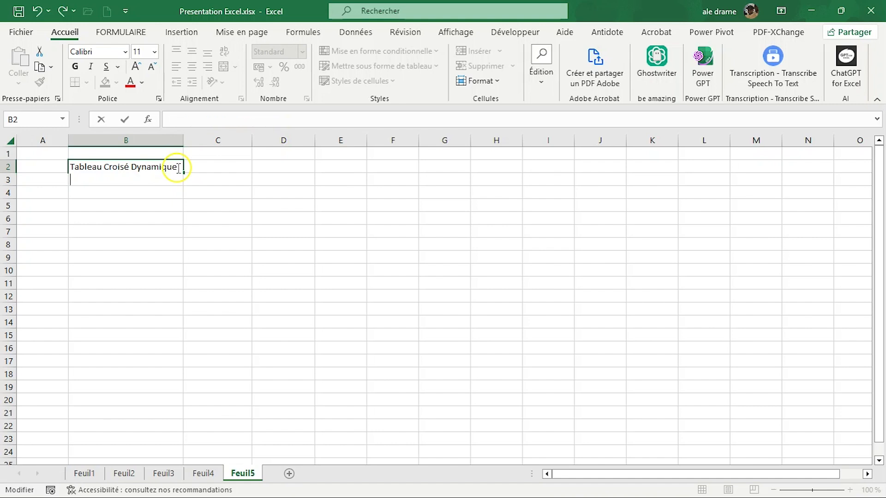
{"action": "key", "text": "ctrl+g"}
{"action": "type", "text": "ra"}
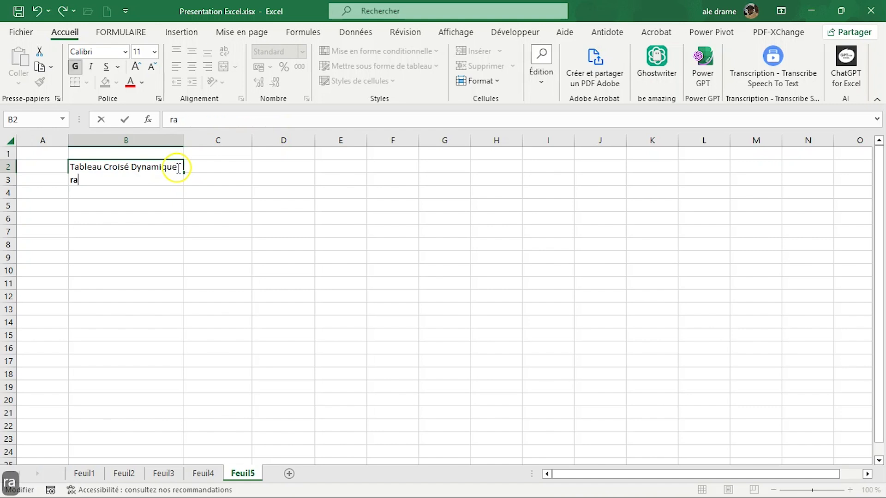
{"action": "type", "text": "phic"}
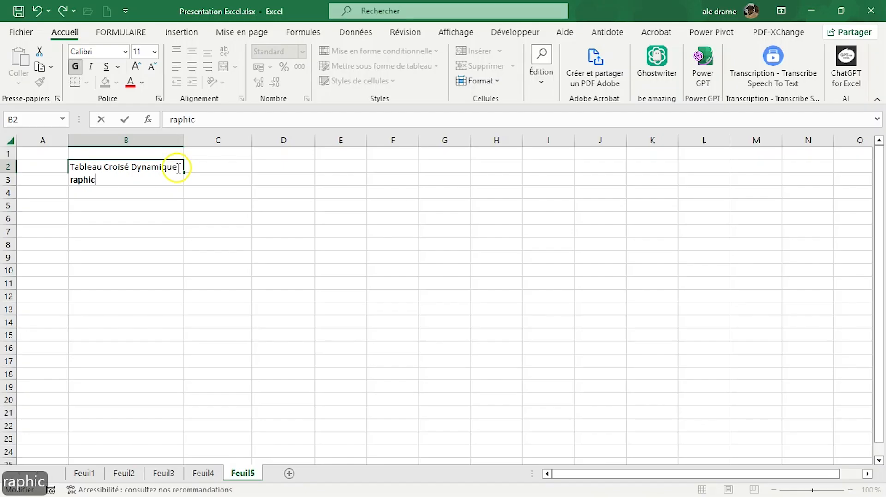
Step: Complete the second line of cell B2 with "croisé dynamique", correcting the misspelled "roisé"
{"action": "key", "text": "ctrl+c"}
{"action": "type", "text": "roisé"}
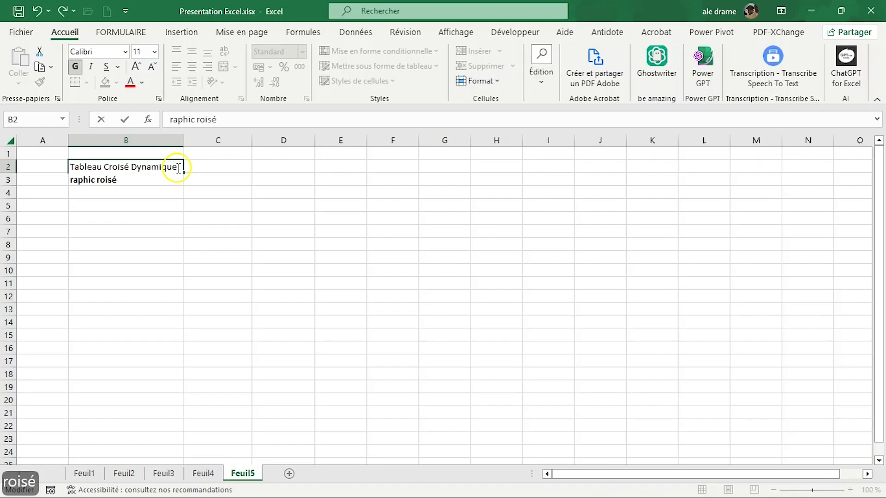
{"action": "key", "text": "BackSpace"}
{"action": "key", "text": "BackSpace"}
{"action": "key", "text": "BackSpace"}
{"action": "key", "text": "BackSpace"}
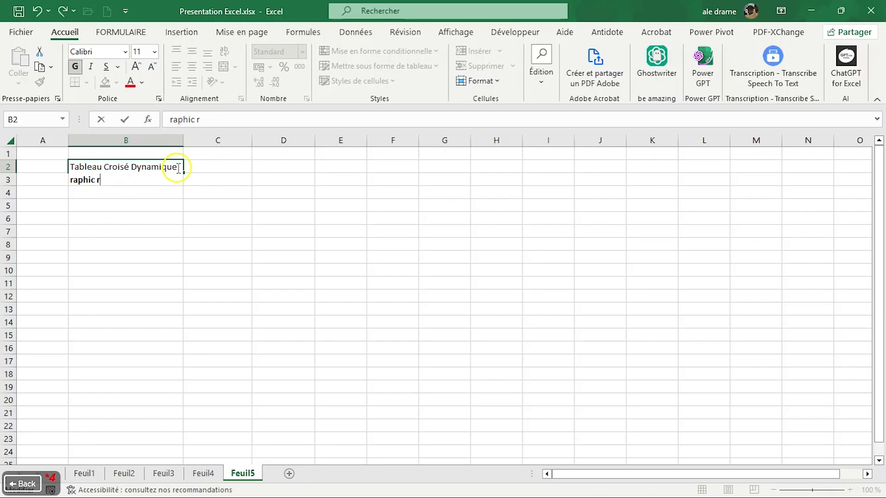
{"action": "type", "text": "c"}
{"action": "type", "text": "roisé "}
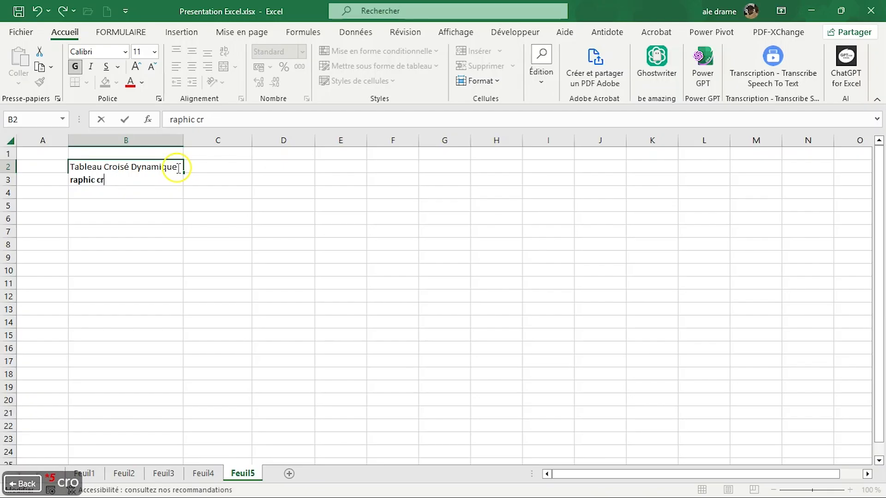
{"action": "type", "text": "d"}
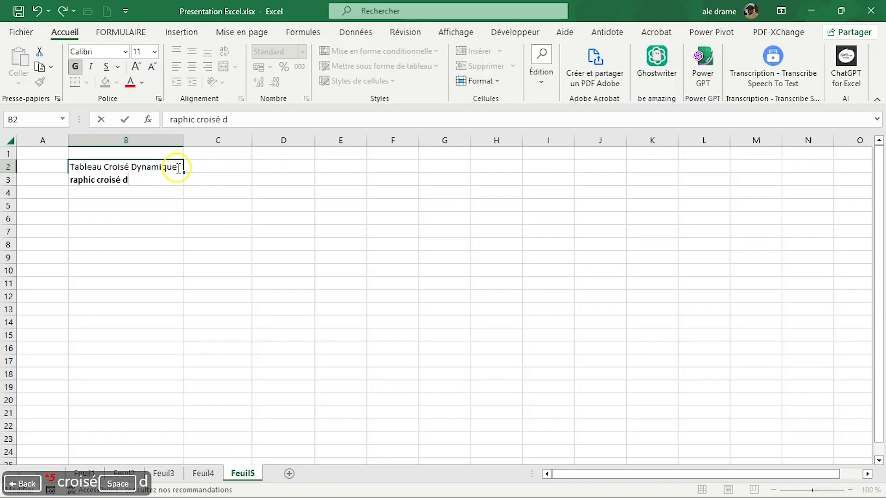
{"action": "type", "text": "ynamique"}
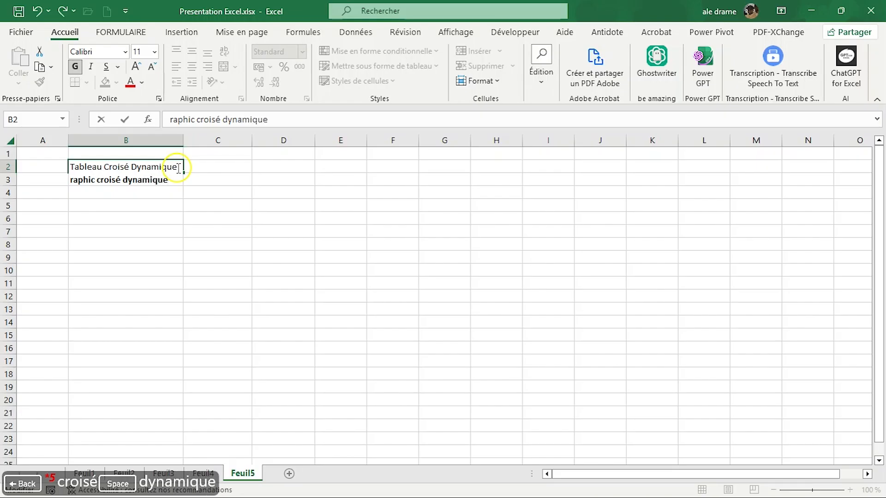
{"action": "key", "text": "Return"}
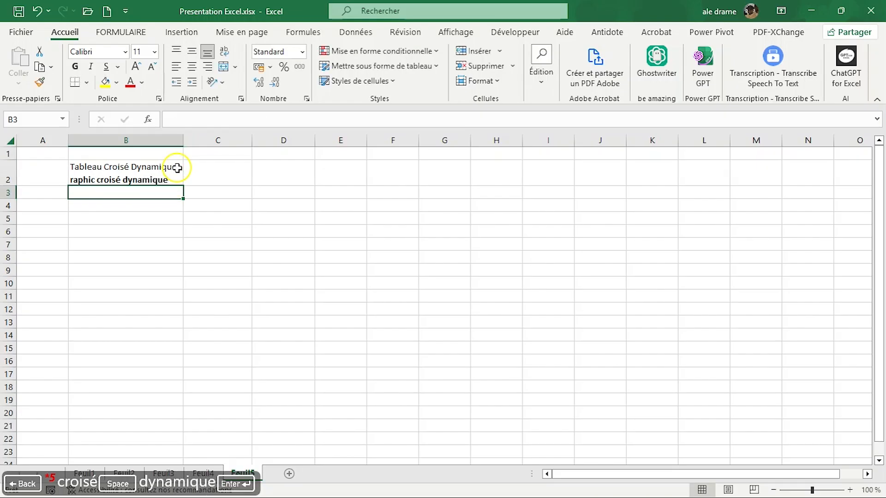
Step: Add the missing "G" at the start of the second line in cell B2 so it reads "Graphic croisé dynamique"
{"action": "double_click", "coordinate": [147, 179]}
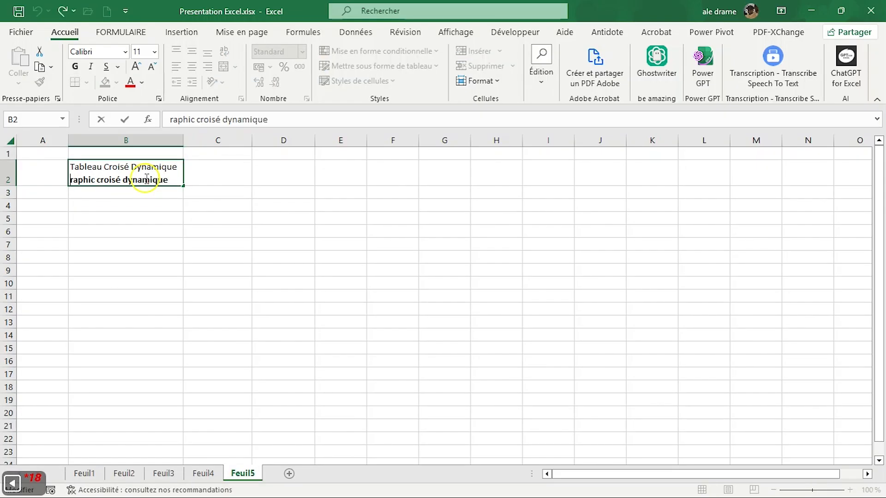
{"action": "key", "text": "Home"}
{"action": "type", "text": "G"}
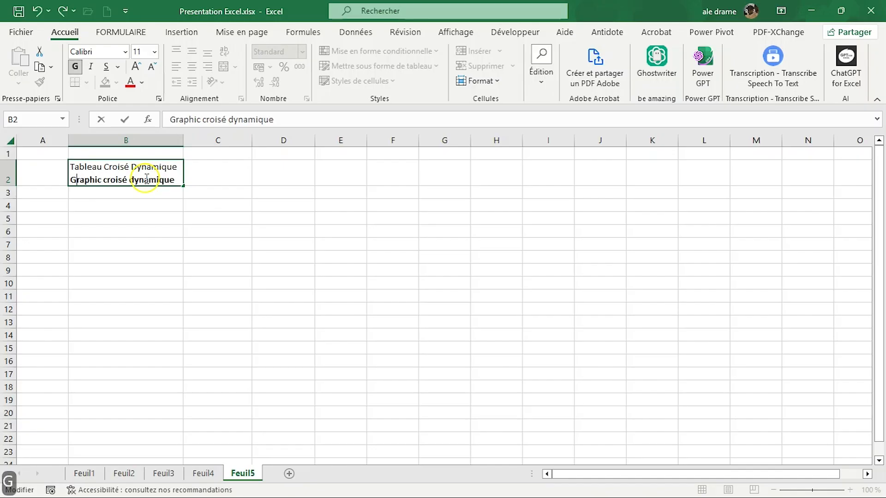
{"action": "left_click", "coordinate": [213, 195]}
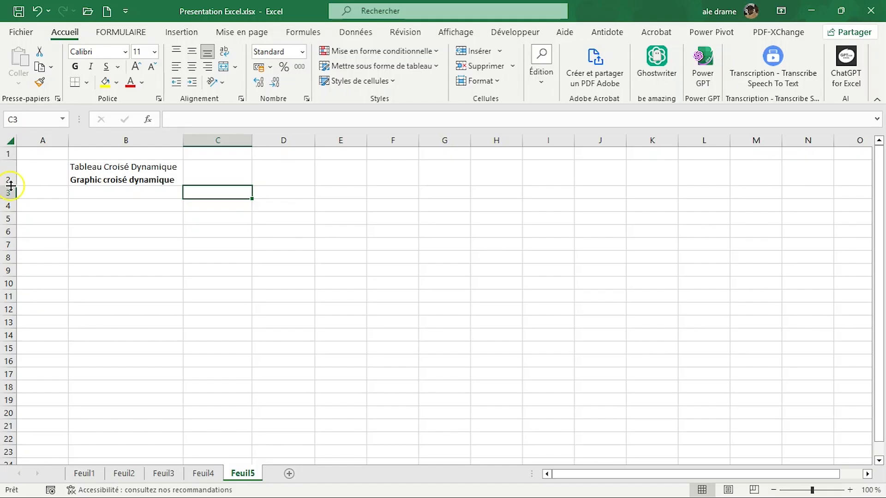
Step: Try taller and shorter heights for rows 2 to 8 and a slightly wider column B
{"action": "left_click_drag", "start_coordinate": [10, 186], "coordinate": [7, 345]}
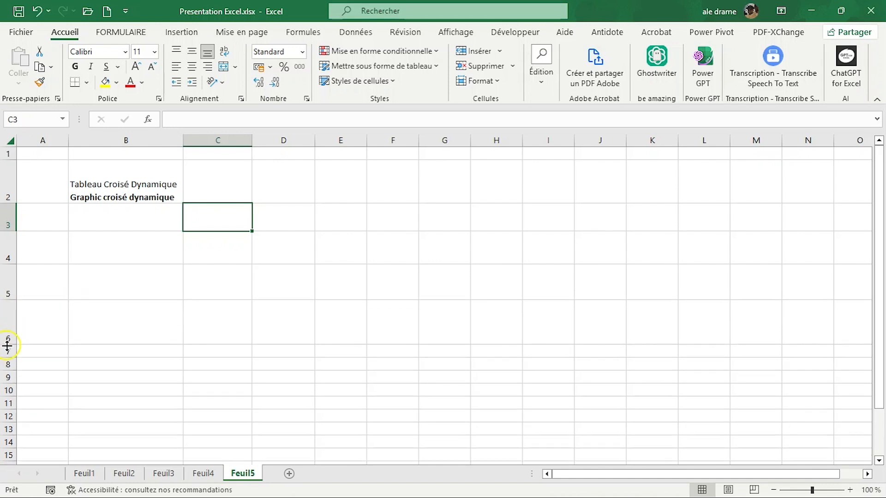
{"action": "double_click", "coordinate": [8, 345]}
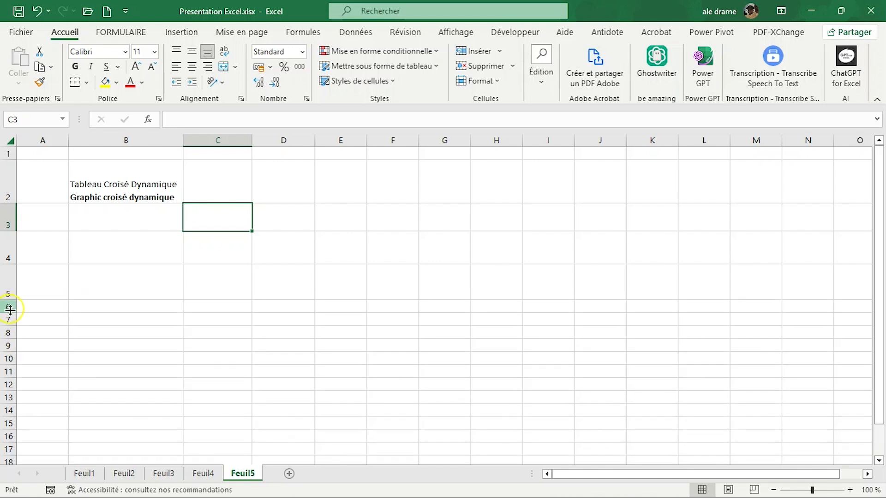
{"action": "left_click_drag", "start_coordinate": [10, 313], "coordinate": [10, 345]}
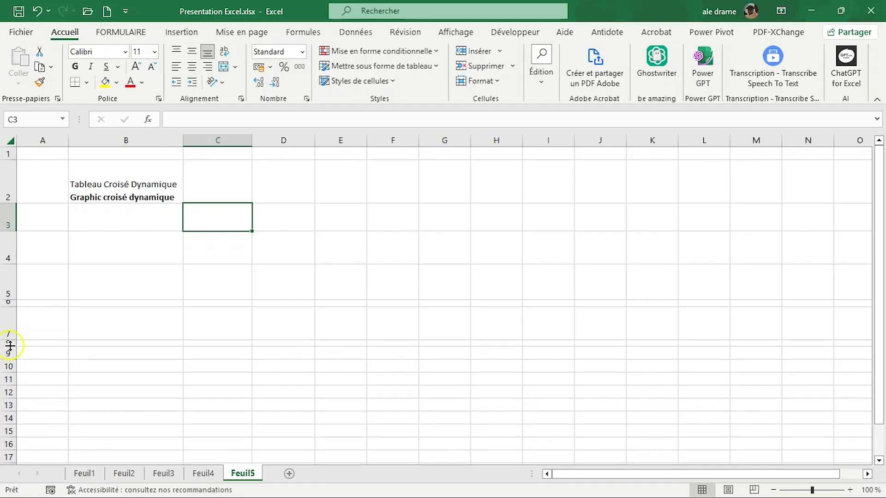
{"action": "mouse_move", "coordinate": [184, 136]}
{"action": "left_mouse_down"}
{"action": "mouse_move", "coordinate": [231, 137]}
{"action": "mouse_move", "coordinate": [193, 135]}
{"action": "left_mouse_up"}
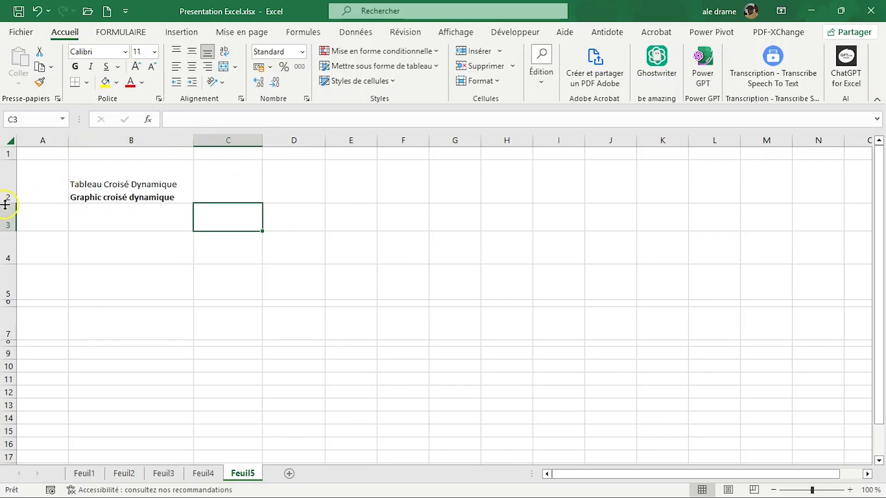
{"action": "mouse_move", "coordinate": [6, 203]}
{"action": "left_mouse_down"}
{"action": "mouse_move", "coordinate": [4, 219]}
{"action": "mouse_move", "coordinate": [5, 188]}
{"action": "left_mouse_up"}
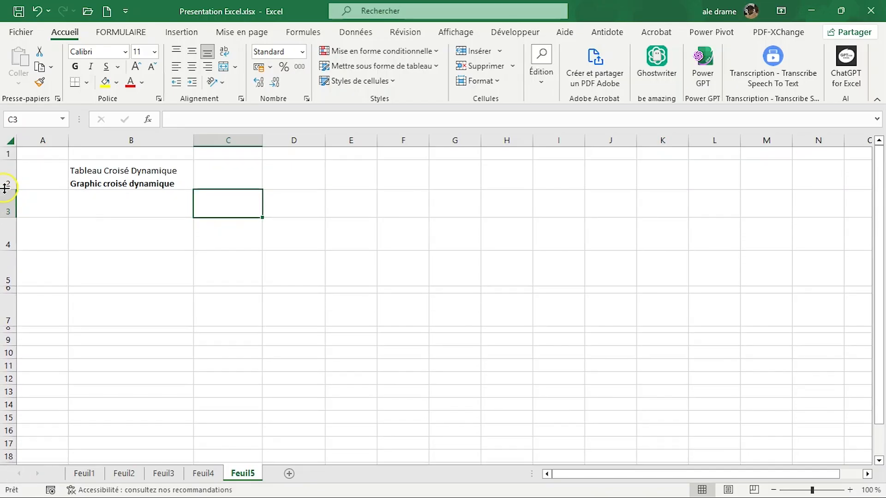
Step: Undo all the row height and column width changes and the text entered in B2, back to the blank sheet
{"action": "key", "text": "ctrl+z"}
{"action": "key", "text": "ctrl+z"}
{"action": "key", "text": "ctrl+z"}
{"action": "key", "text": "ctrl+z"}
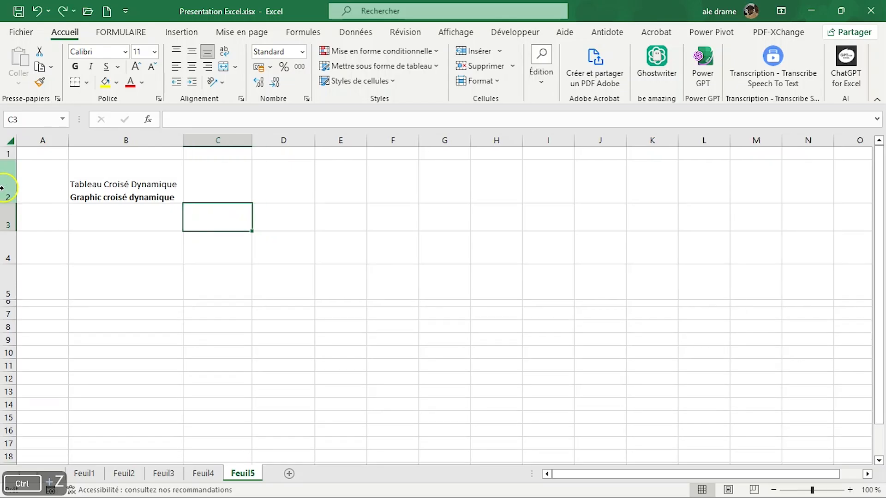
{"action": "key", "text": "ctrl+z"}
{"action": "key", "text": "ctrl+z"}
{"action": "key", "text": "ctrl+z"}
{"action": "key", "text": "ctrl+z"}
{"action": "key", "text": "ctrl+z"}
{"action": "key", "text": "ctrl+z"}
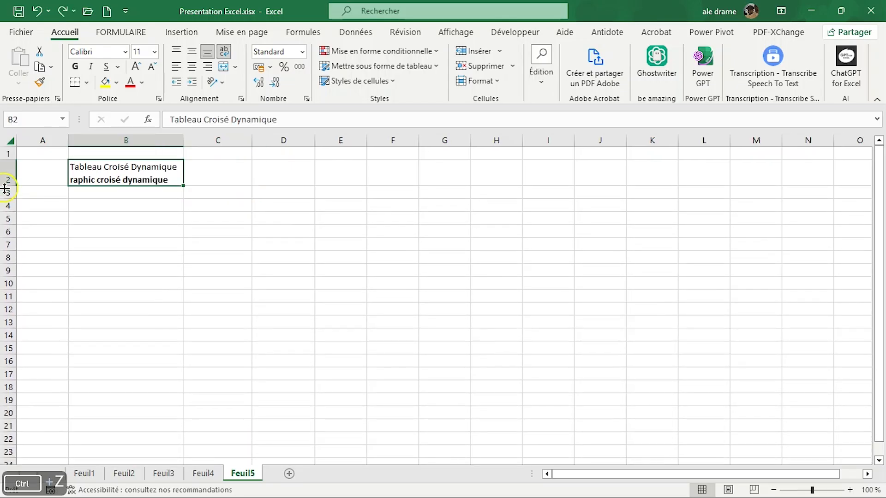
{"action": "key", "text": "ctrl+z"}
{"action": "key", "text": "ctrl+z"}
{"action": "key", "text": "ctrl+z"}
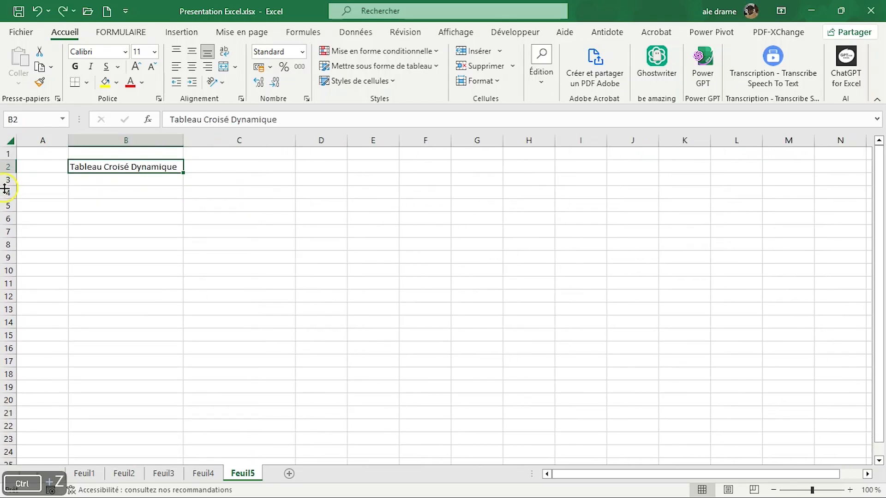
{"action": "key", "text": "ctrl+z"}
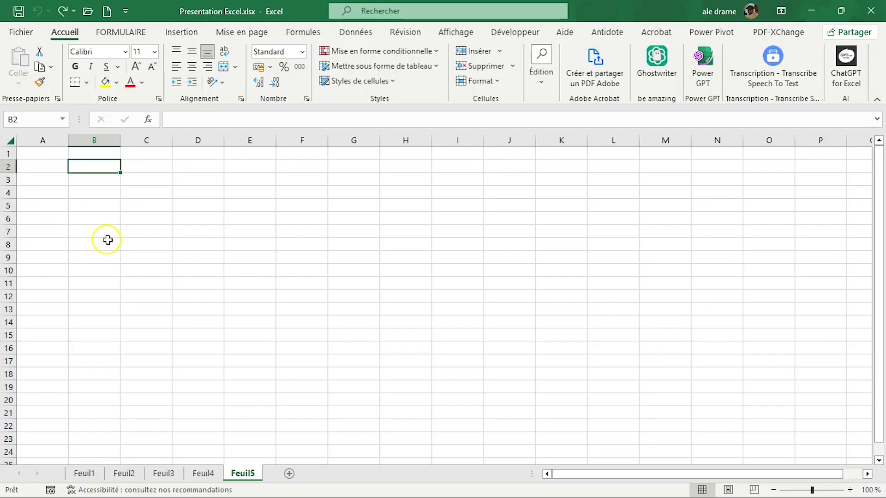
Step: Try moving the empty cell B2 to C2 twice, reselecting B2 after each move
{"action": "left_click", "coordinate": [151, 172]}
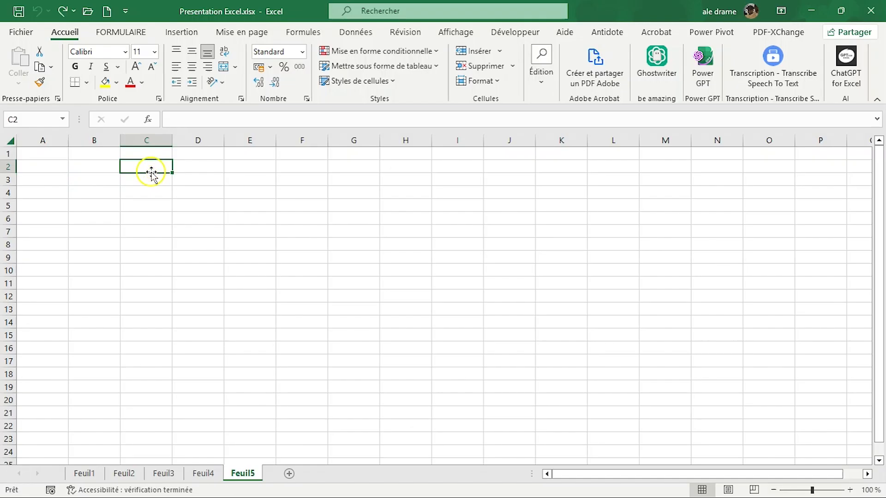
{"action": "left_click", "coordinate": [94, 168]}
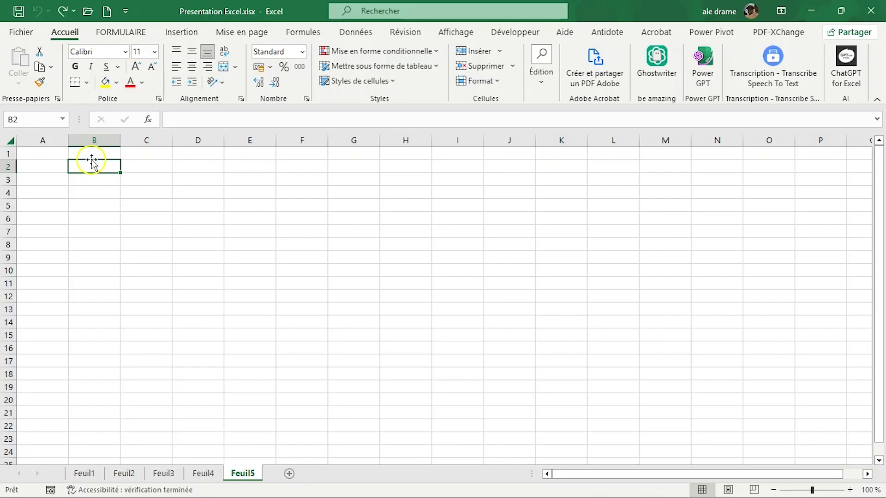
{"action": "left_click_drag", "start_coordinate": [92, 161], "coordinate": [134, 163]}
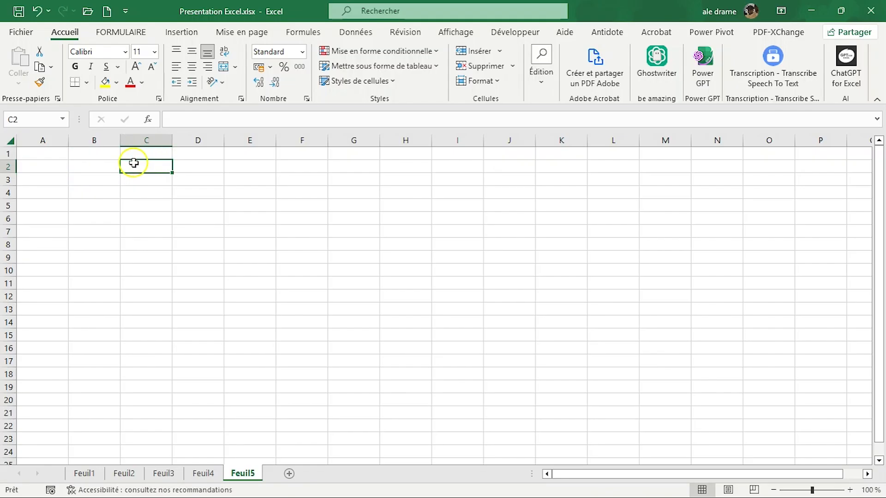
{"action": "left_click", "coordinate": [99, 166]}
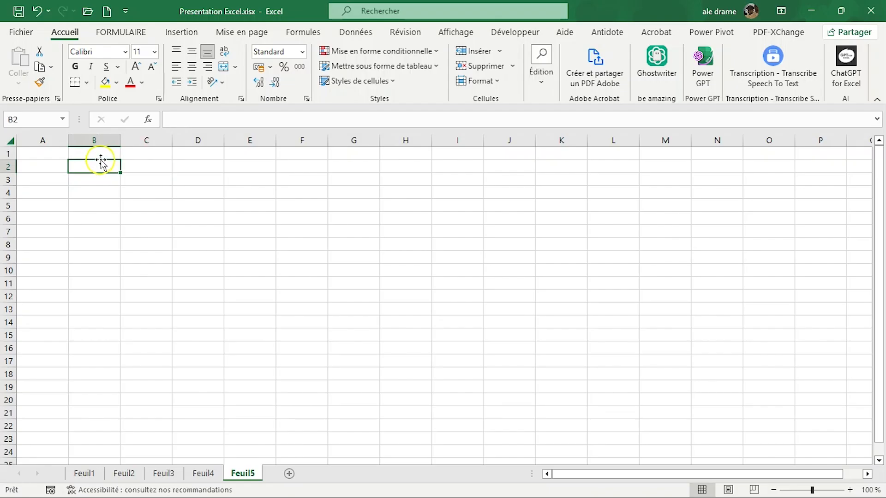
{"action": "left_click_drag", "start_coordinate": [103, 159], "coordinate": [131, 163]}
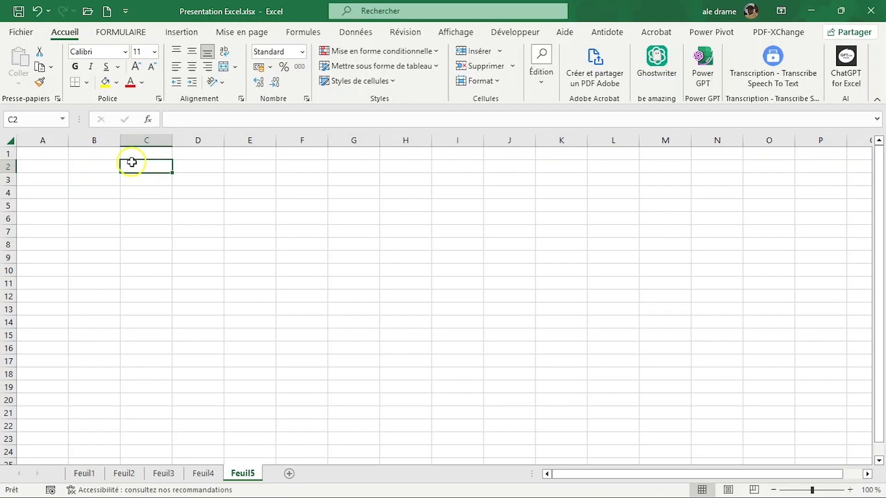
{"action": "left_click", "coordinate": [91, 167]}
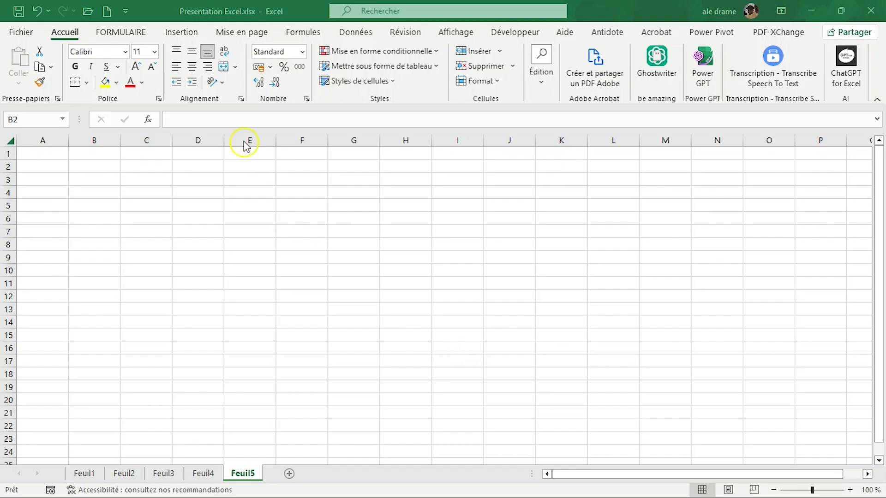
Step: Enter the title "GRILLE DE SALAIRE" in cell F2
{"action": "left_click", "coordinate": [194, 166]}
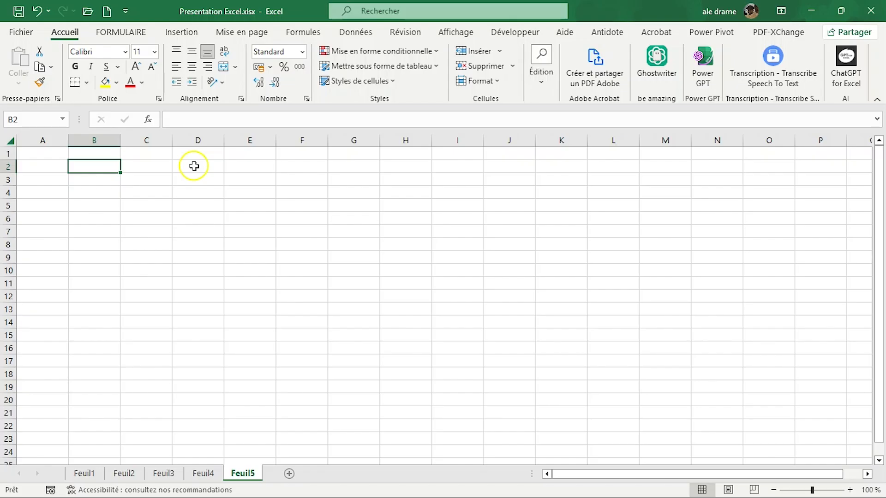
{"action": "left_click", "coordinate": [313, 169]}
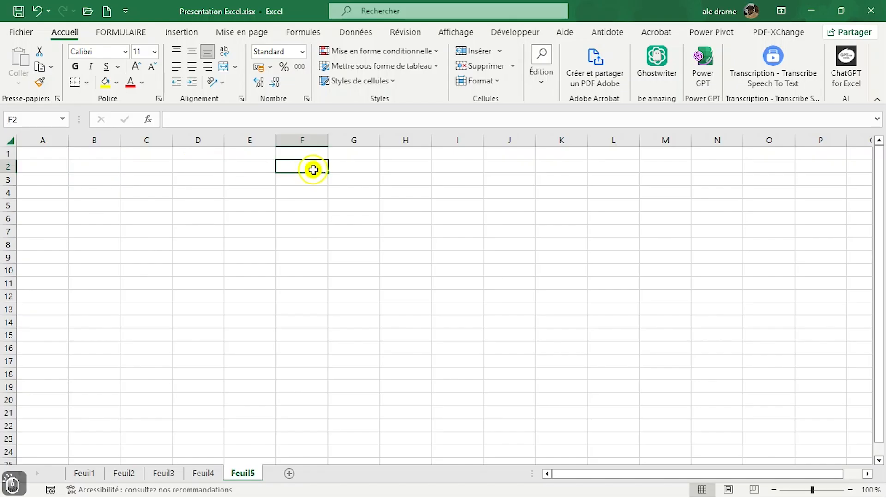
{"action": "type", "text": "GRILLE "}
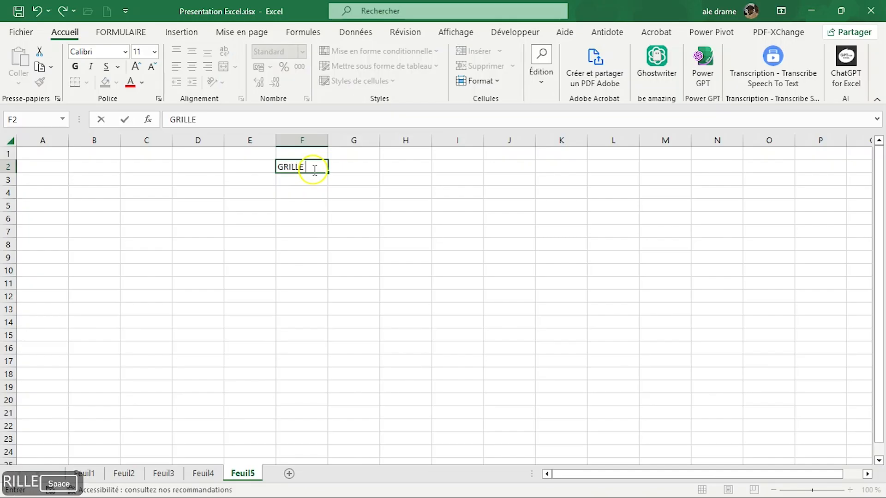
{"action": "type", "text": "DE SALAIRE"}
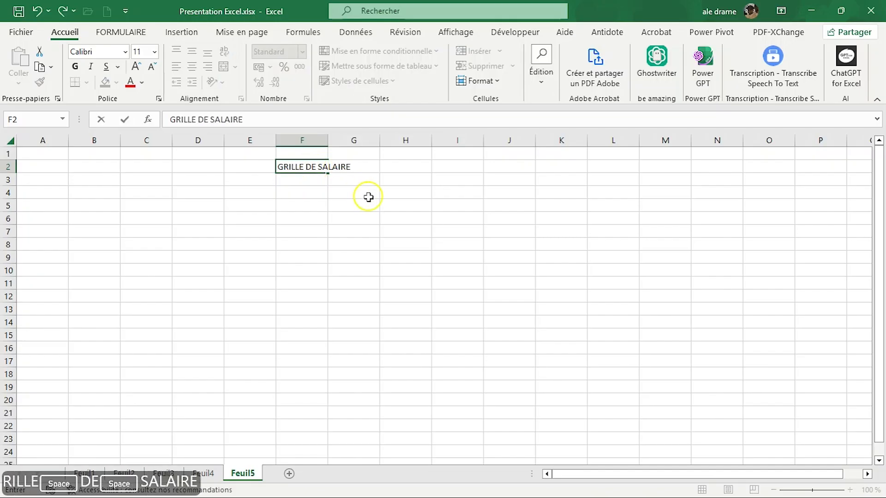
{"action": "left_click", "coordinate": [364, 194]}
Step: Merge and center cells F2 and G2 so the title spans both columns
{"action": "left_click", "coordinate": [293, 172]}
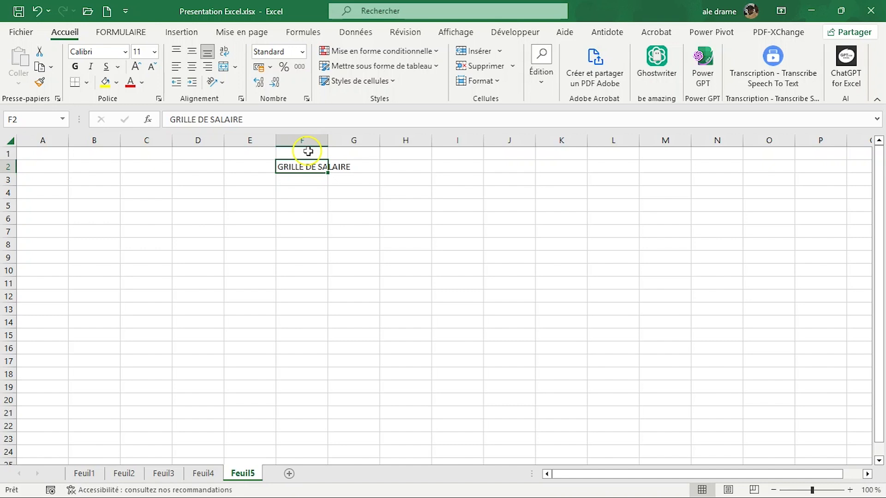
{"action": "left_click", "coordinate": [300, 167]}
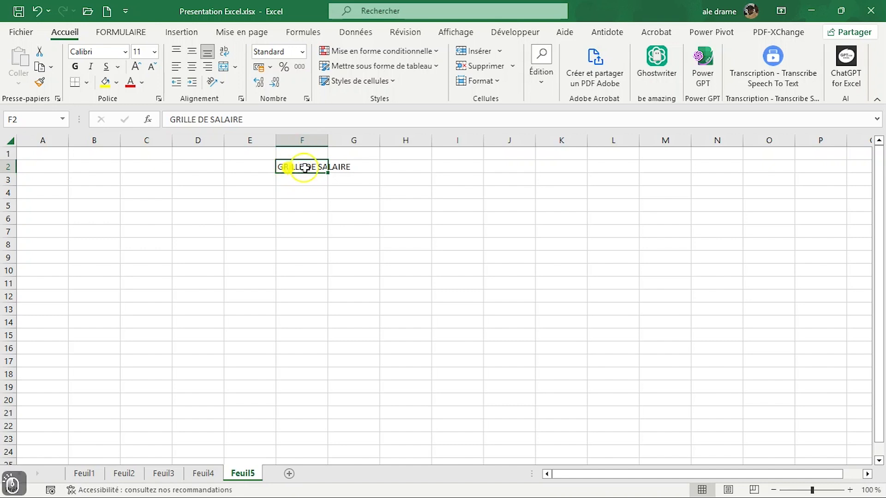
{"action": "left_click_drag", "start_coordinate": [316, 168], "coordinate": [345, 169]}
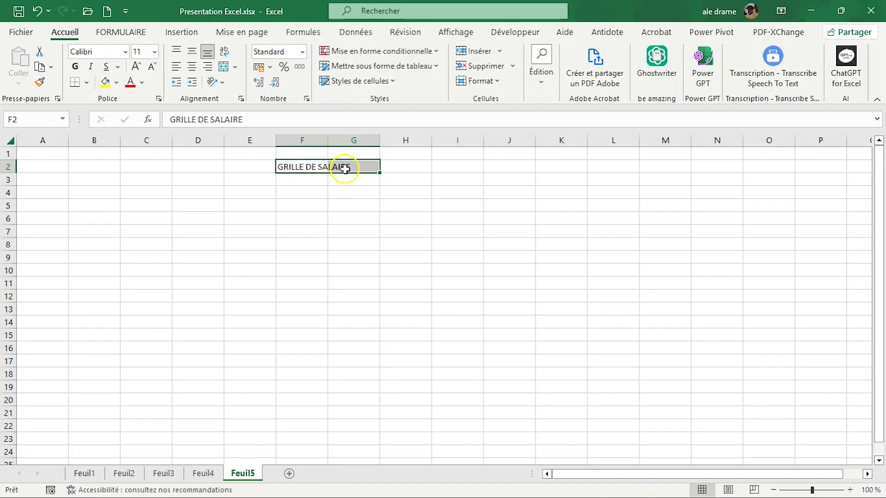
{"action": "left_click", "coordinate": [290, 167]}
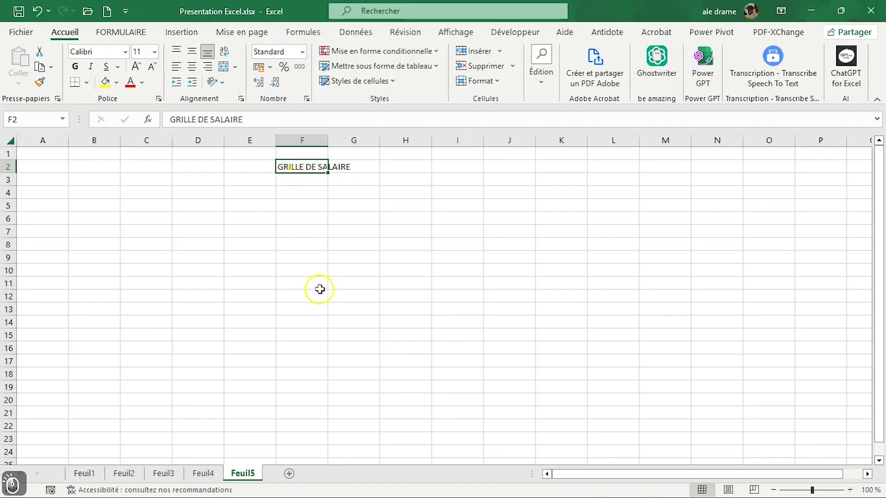
{"action": "left_click_drag", "start_coordinate": [291, 167], "coordinate": [339, 170]}
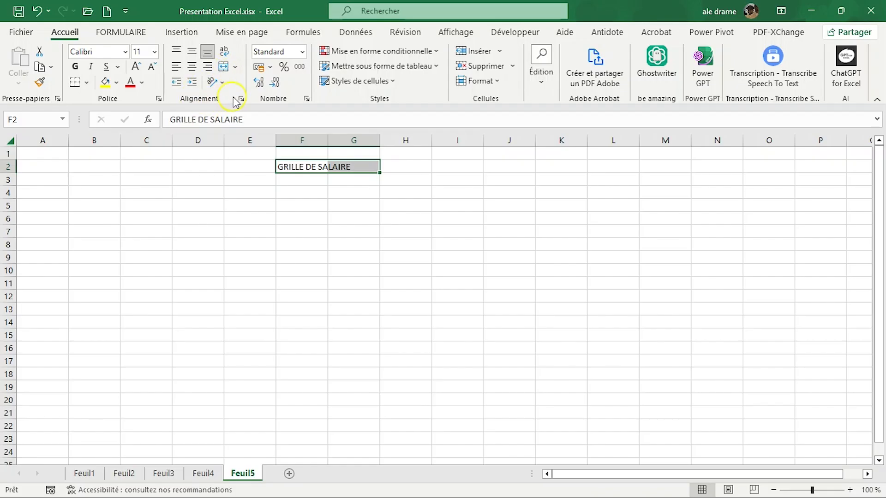
{"action": "left_click", "coordinate": [235, 70]}
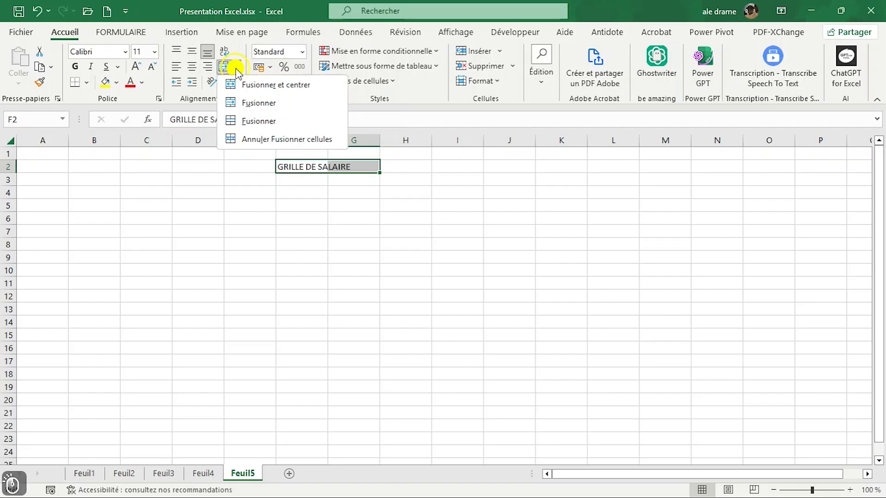
{"action": "left_click", "coordinate": [270, 88]}
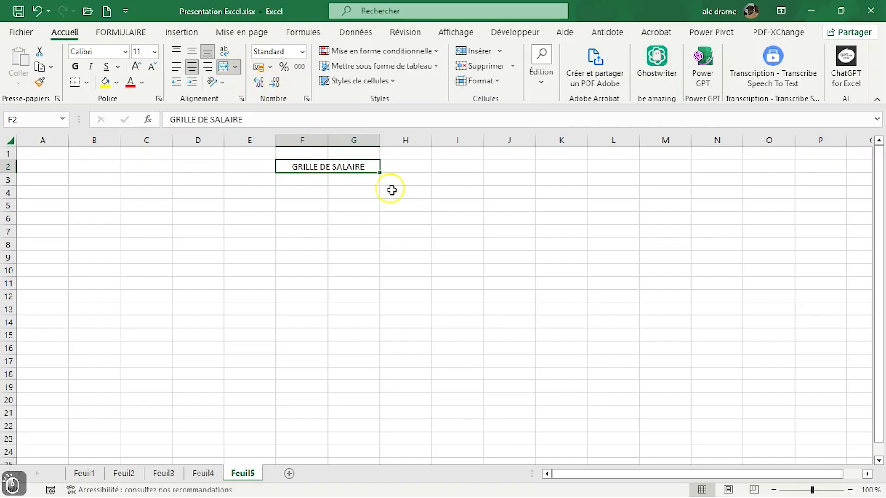
{"action": "left_click", "coordinate": [410, 199]}
{"action": "left_click", "coordinate": [319, 169]}
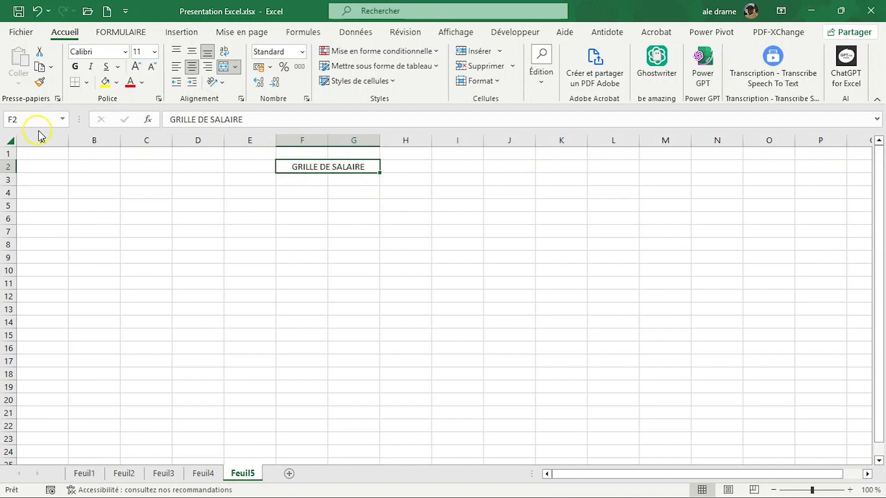
Step: Merge and center the empty cells E3 to J3 below the title
{"action": "left_click", "coordinate": [296, 167]}
{"action": "left_click_drag", "start_coordinate": [235, 167], "coordinate": [406, 170]}
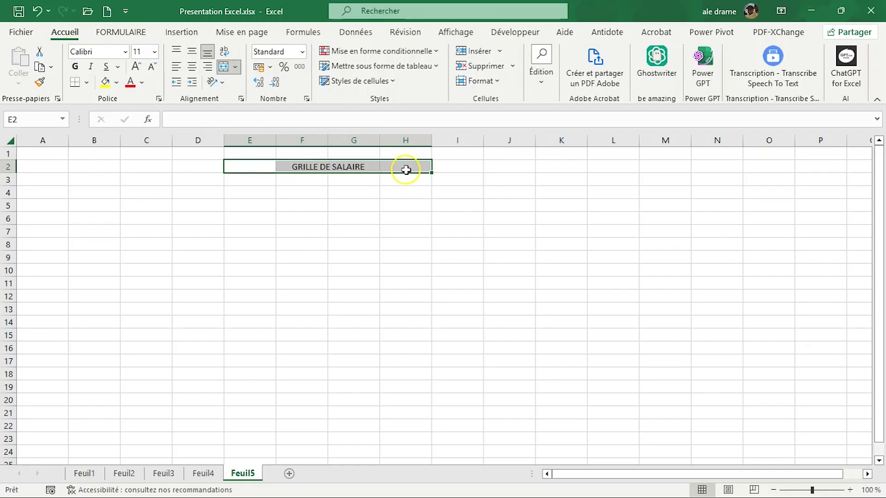
{"action": "left_click", "coordinate": [367, 205]}
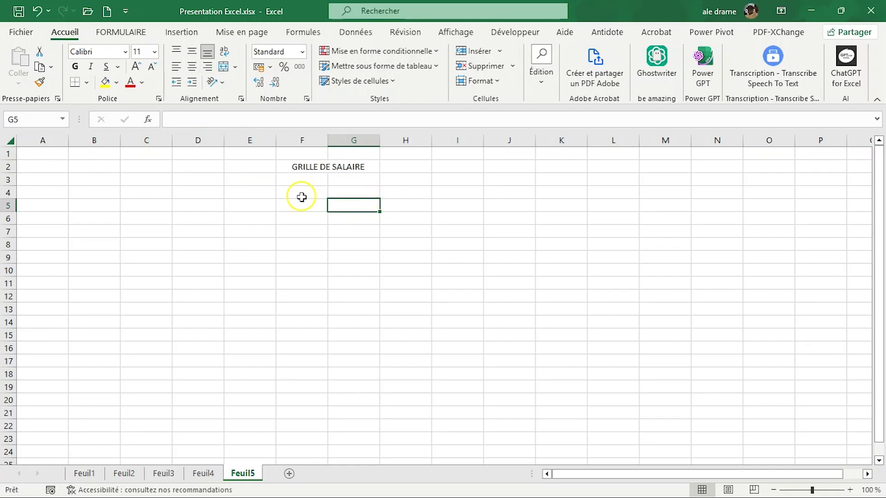
{"action": "left_click_drag", "start_coordinate": [242, 182], "coordinate": [502, 184]}
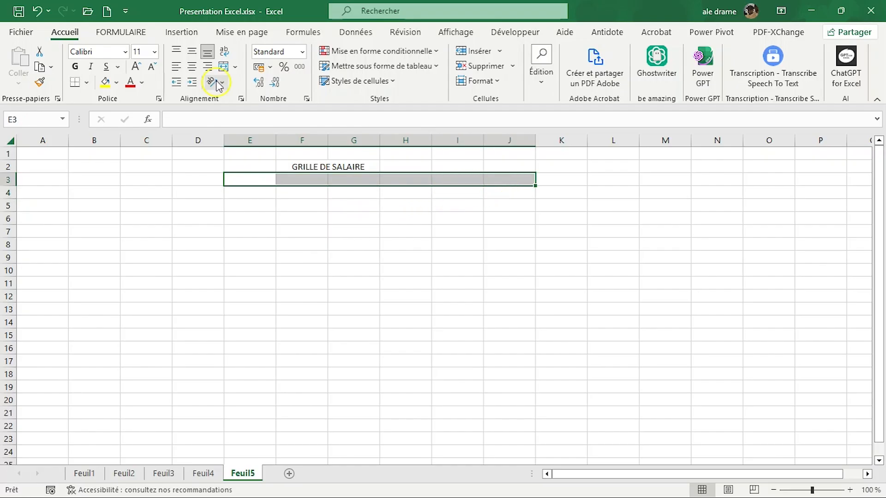
{"action": "left_click", "coordinate": [234, 67]}
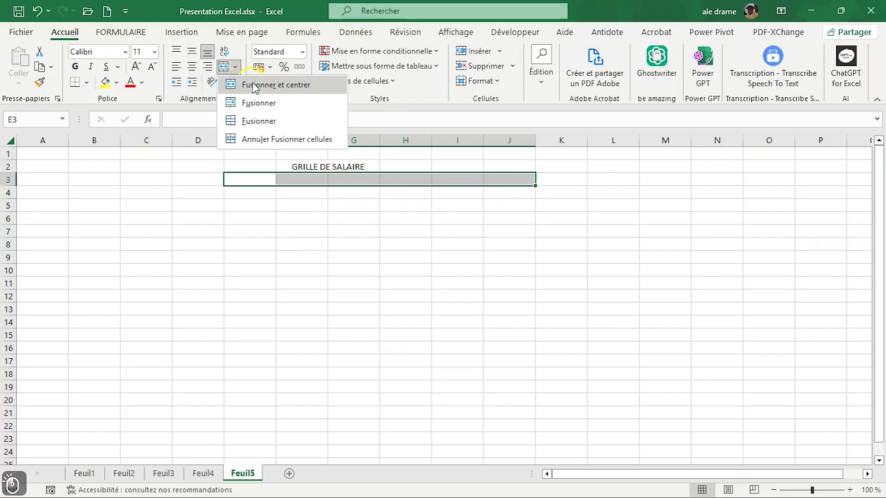
{"action": "left_click", "coordinate": [253, 86]}
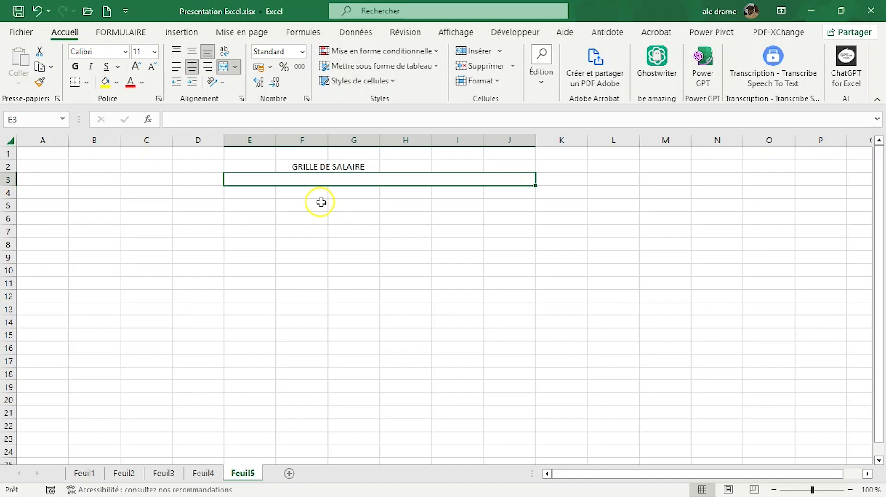
{"action": "left_click", "coordinate": [240, 208]}
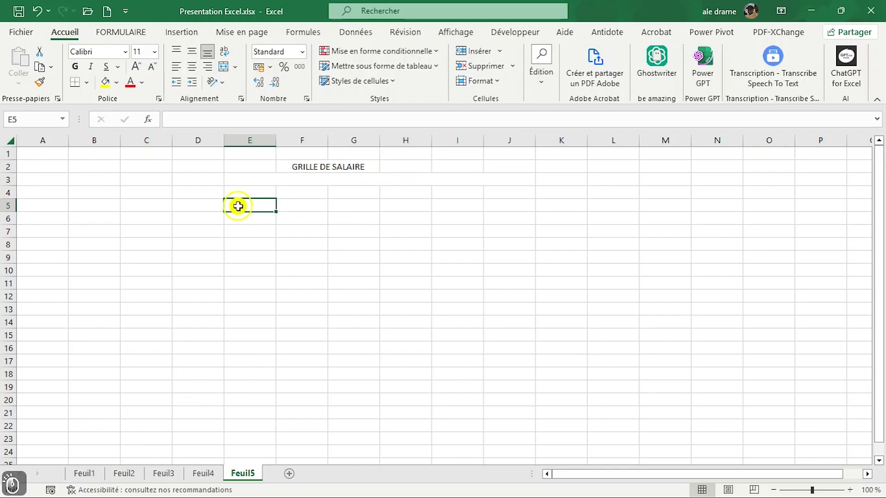
{"action": "left_click_drag", "start_coordinate": [238, 206], "coordinate": [467, 205]}
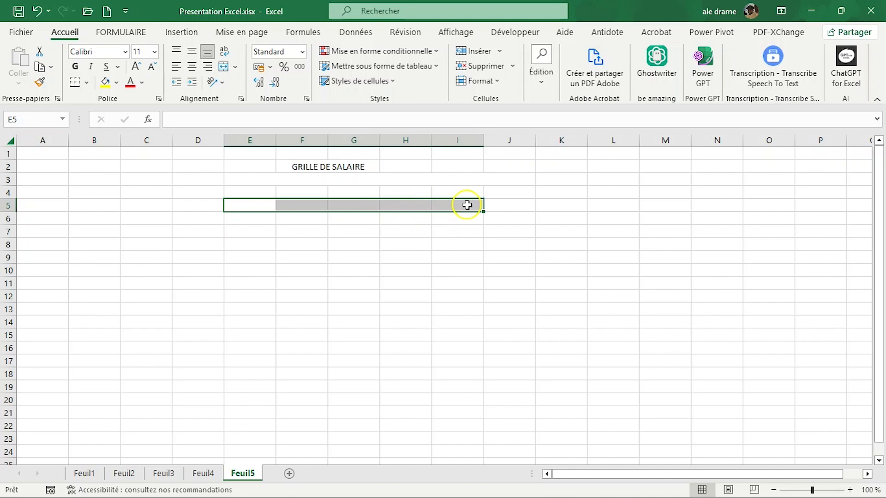
{"action": "left_click", "coordinate": [143, 207]}
{"action": "double_click", "coordinate": [143, 207]}
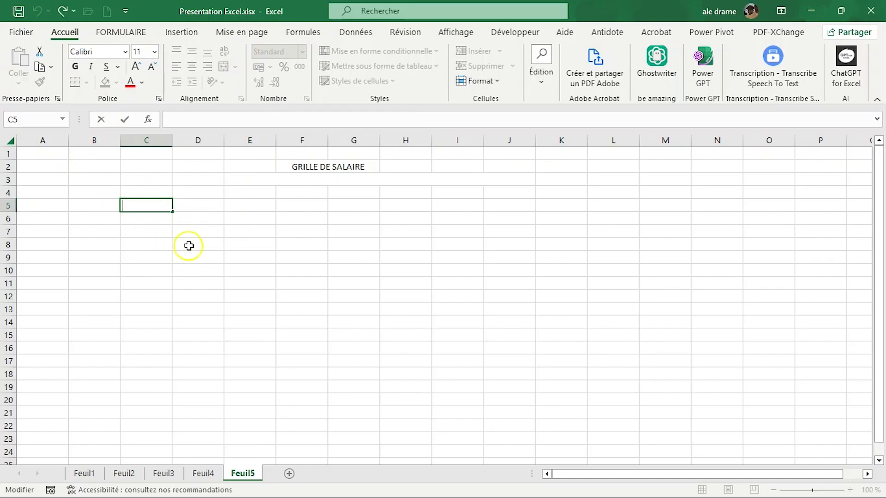
{"action": "left_click", "coordinate": [308, 218]}
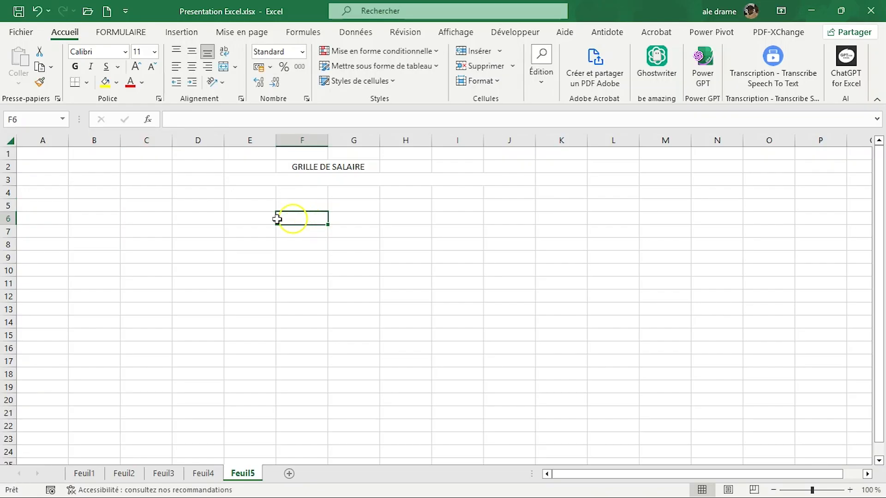
{"action": "left_click", "coordinate": [125, 209]}
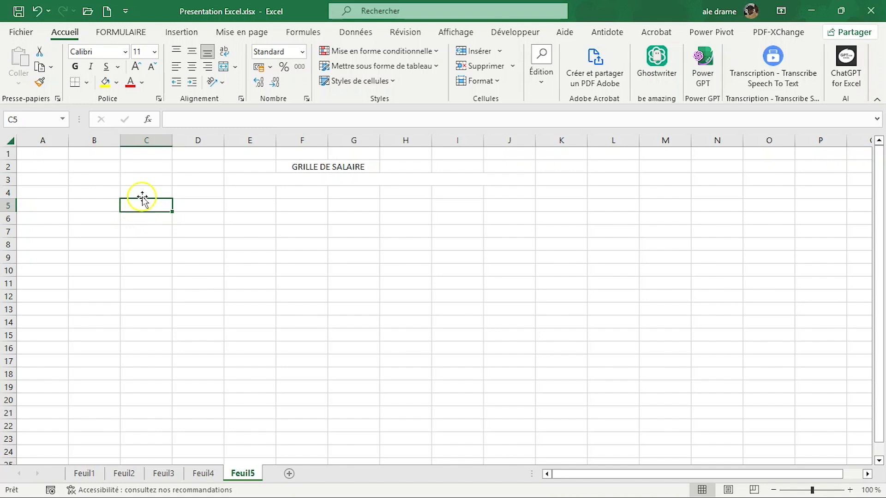
{"action": "left_click", "coordinate": [136, 196]}
{"action": "left_click_drag", "start_coordinate": [136, 195], "coordinate": [565, 192]}
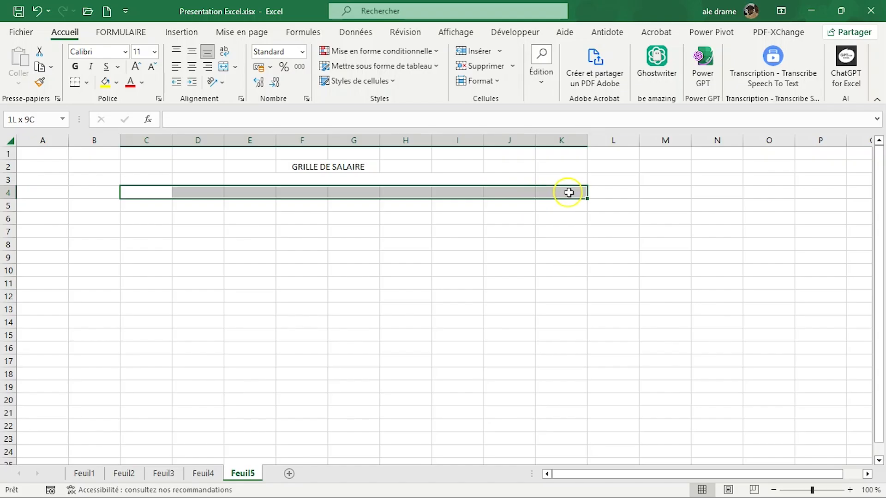
{"action": "left_click", "coordinate": [149, 253]}
{"action": "left_click_drag", "start_coordinate": [137, 194], "coordinate": [661, 192]}
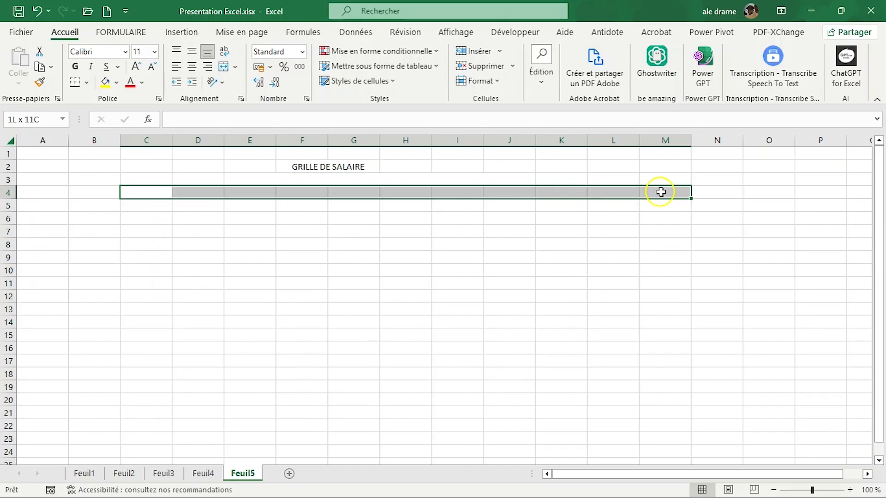
{"action": "left_click_drag", "start_coordinate": [661, 192], "coordinate": [711, 202]}
Step: Undo the cell merges and the "GRILLE DE SALAIRE" title entry on the sheet
{"action": "key", "text": "ctrl+z"}
{"action": "key", "text": "ctrl+z"}
{"action": "key", "text": "ctrl+z"}
{"action": "key", "text": "ctrl+z"}
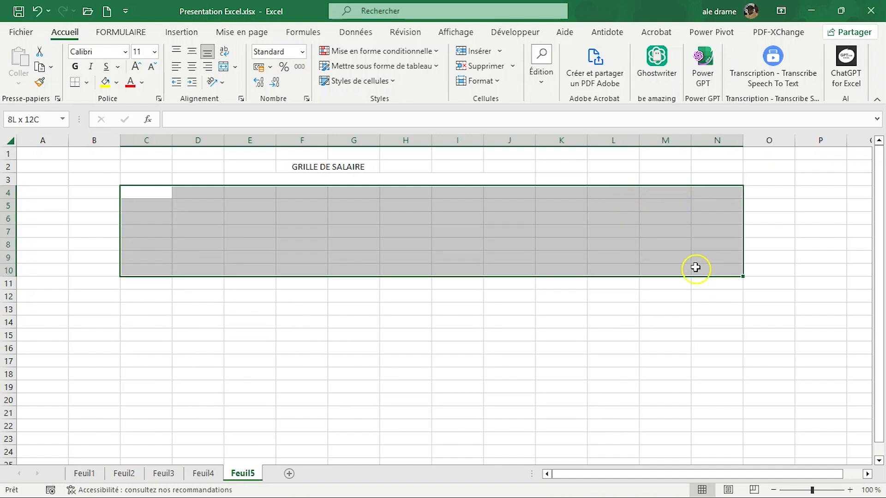
Step: Enter "Prix d'Acht Total" in cell E4 and widen column E so the text fits inside it
{"action": "left_click", "coordinate": [239, 191]}
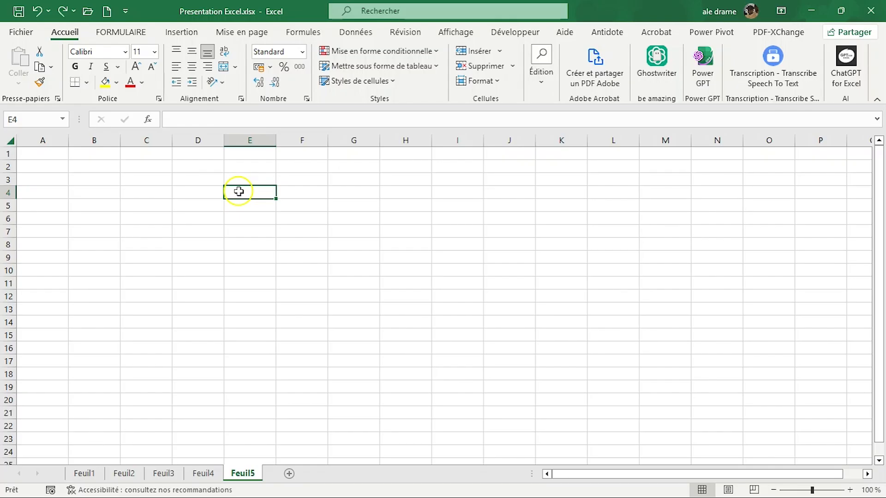
{"action": "type", "text": "Prix d'Ac"}
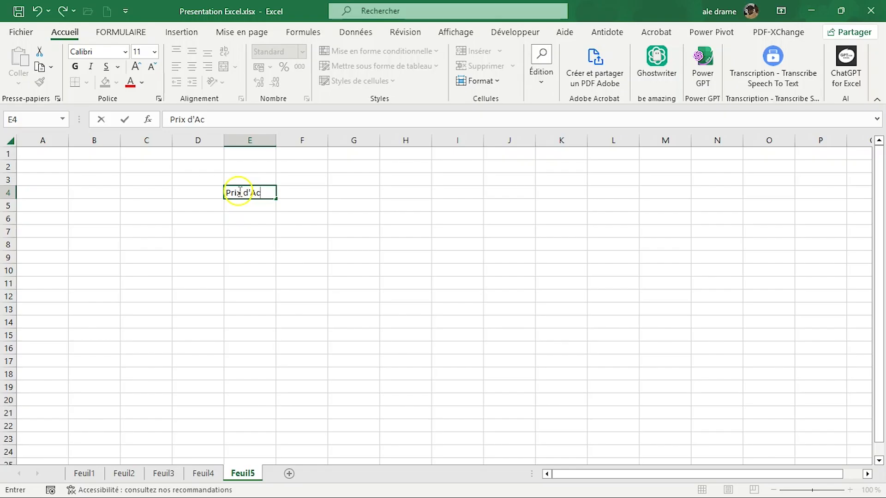
{"action": "type", "text": "ht To"}
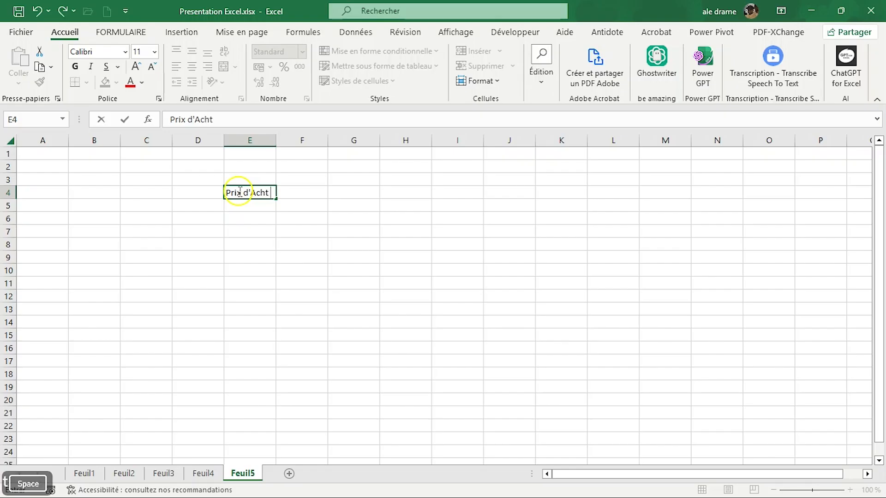
{"action": "type", "text": "tal"}
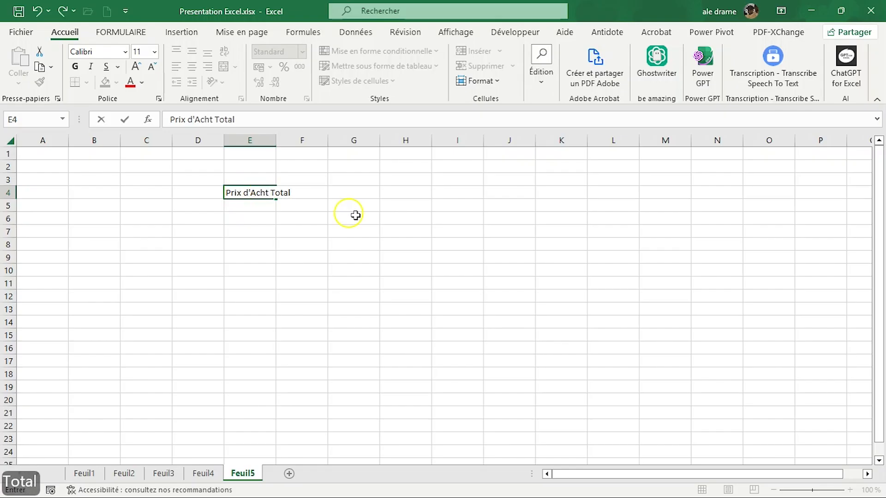
{"action": "left_click", "coordinate": [419, 240]}
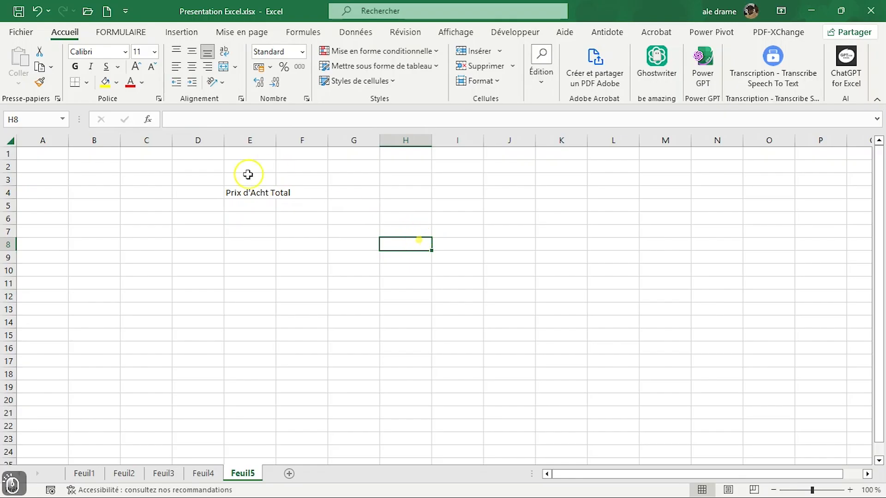
{"action": "left_click_drag", "start_coordinate": [276, 141], "coordinate": [310, 140]}
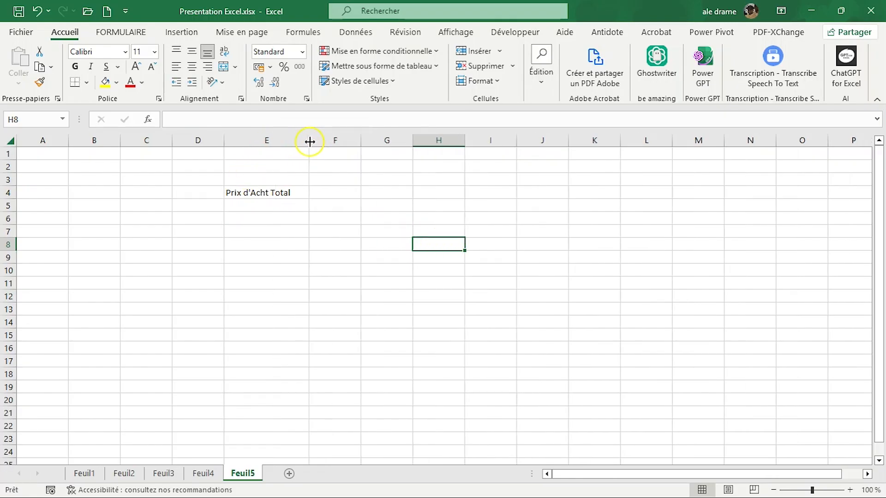
{"action": "left_click", "coordinate": [271, 195]}
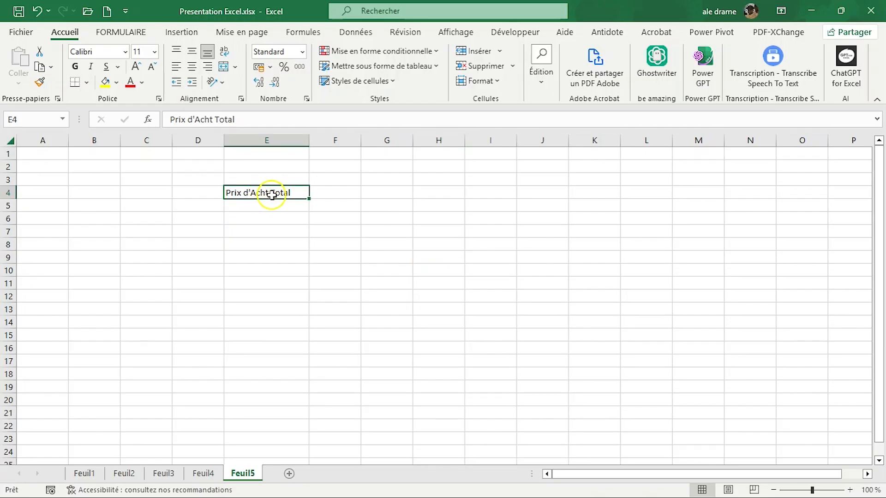
{"action": "type", "text": "a"}
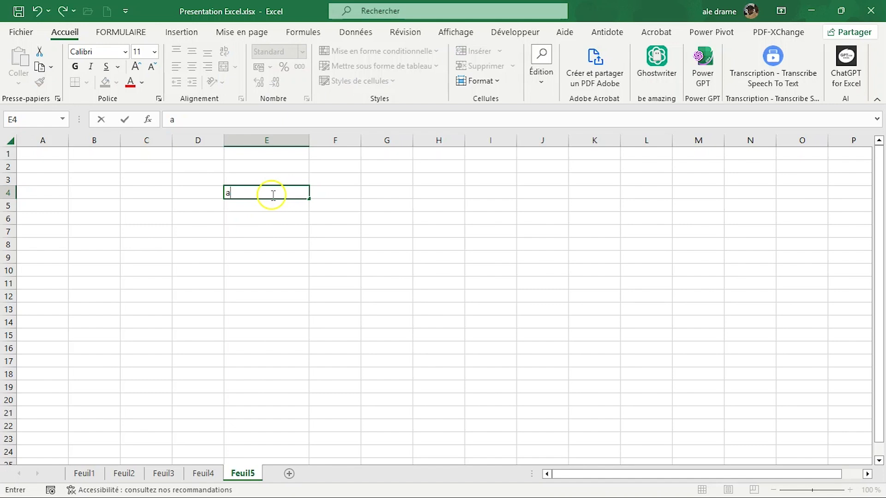
{"action": "key", "text": "BackSpace"}
{"action": "key", "text": "Escape"}
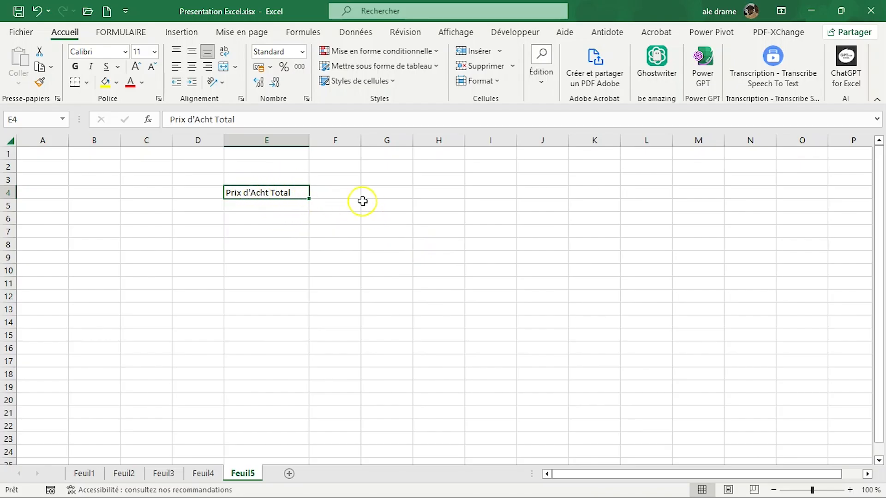
{"action": "left_click", "coordinate": [400, 205]}
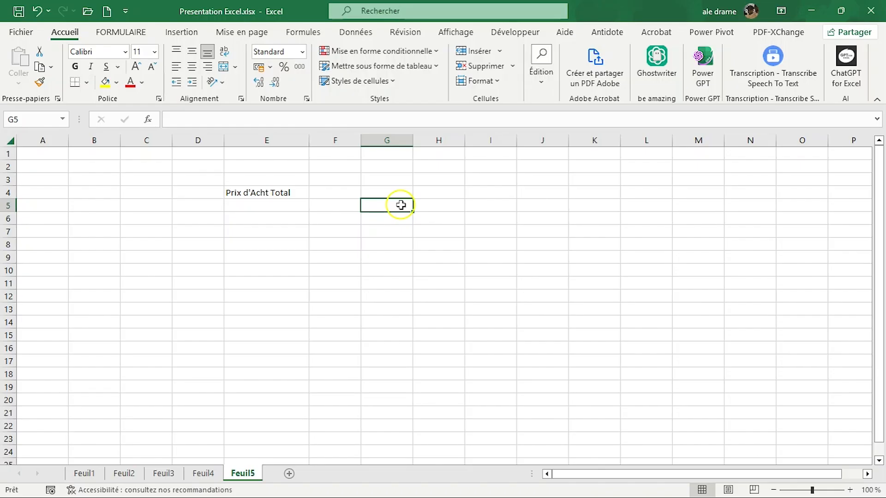
Step: Correct the spelling of the label in cell E4 to "Prix d'Achat Total" without retyping the whole text
{"action": "left_click", "coordinate": [265, 195]}
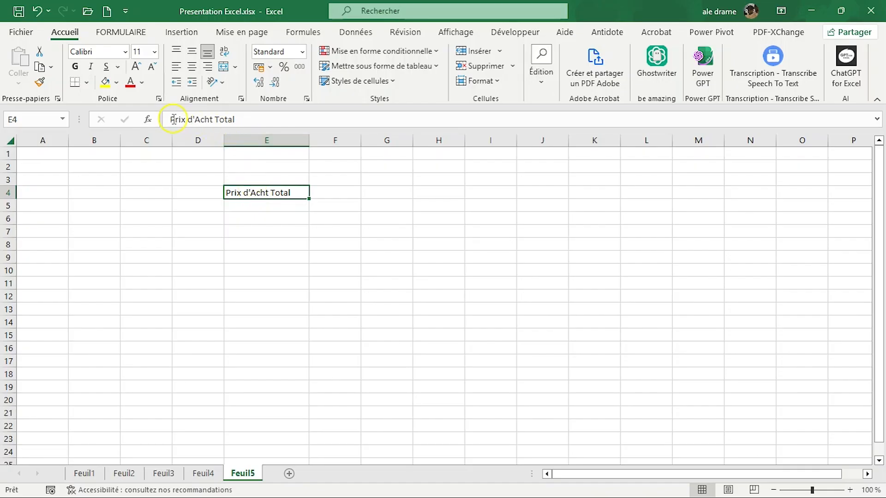
{"action": "left_click", "coordinate": [211, 119]}
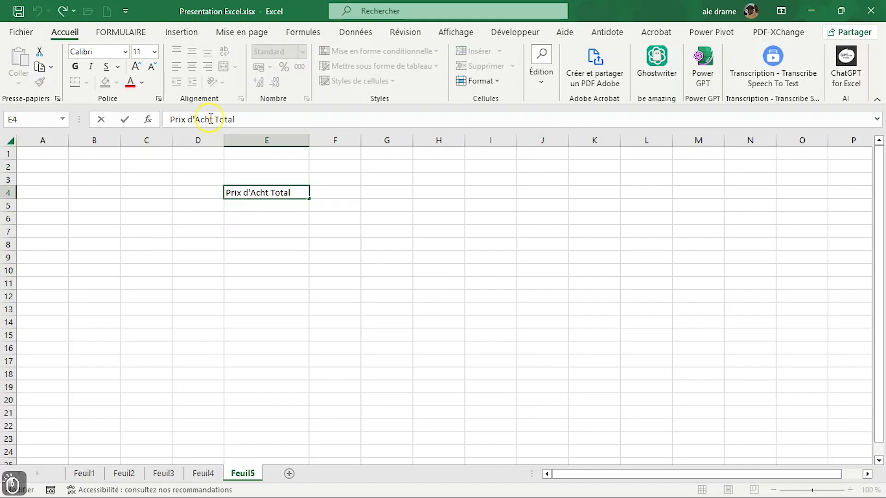
{"action": "type", "text": "a"}
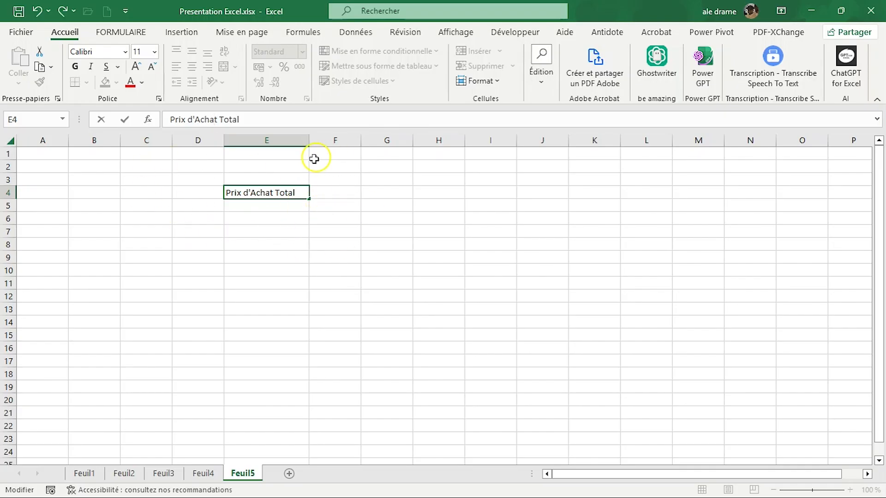
{"action": "key", "text": "Return"}
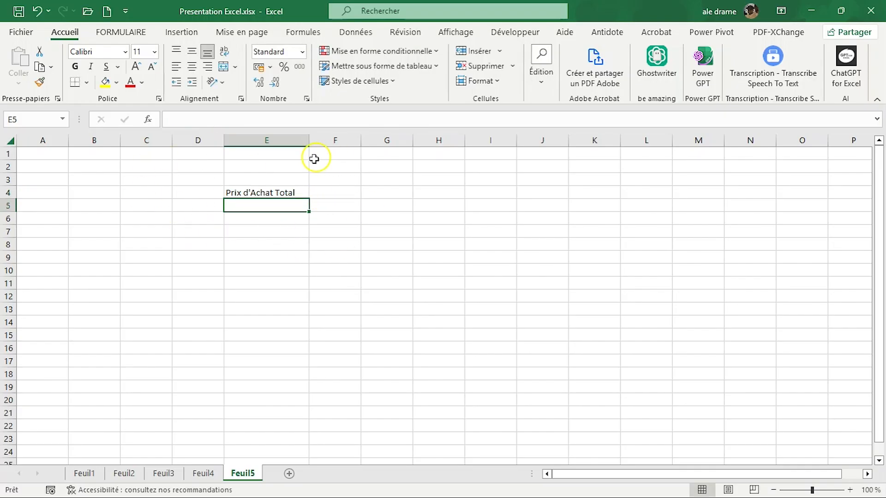
Step: Enter the amount 8550 in cell F4 beside the "Prix d'Achat Total" label
{"action": "left_click", "coordinate": [327, 190]}
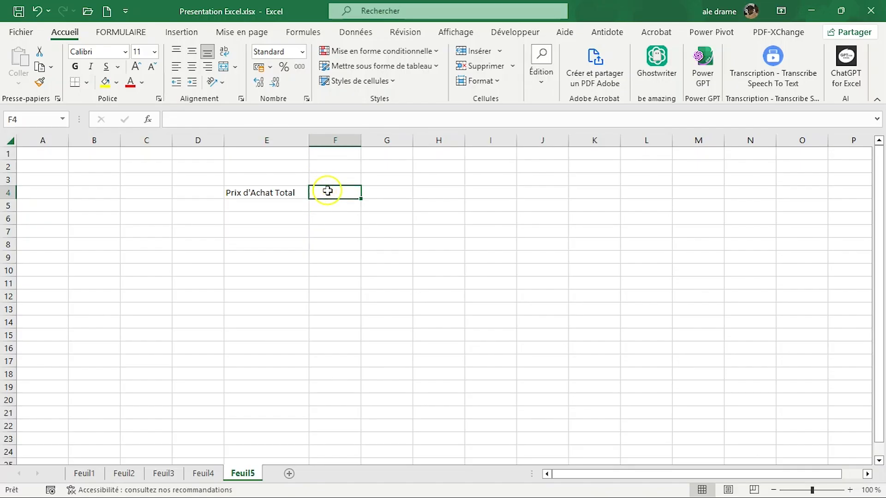
{"action": "type", "text": "8500"}
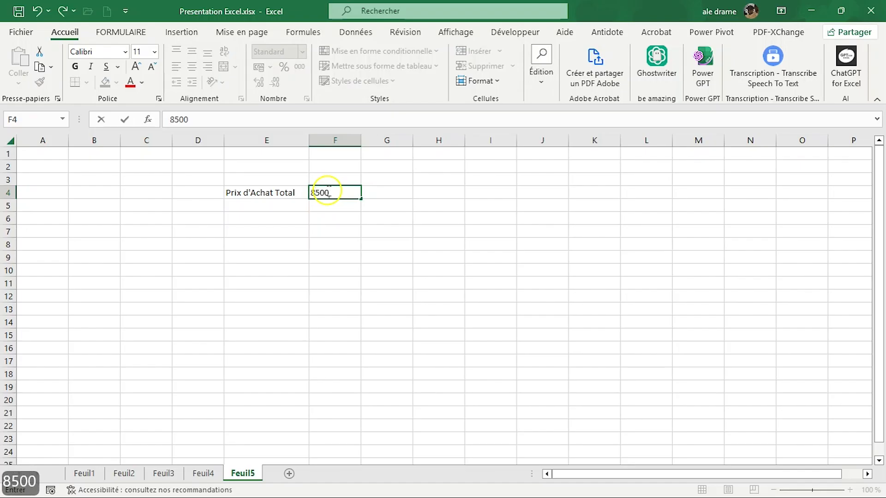
{"action": "key", "text": "BackSpace"}
{"action": "key", "text": "BackSpace"}
{"action": "type", "text": "50"}
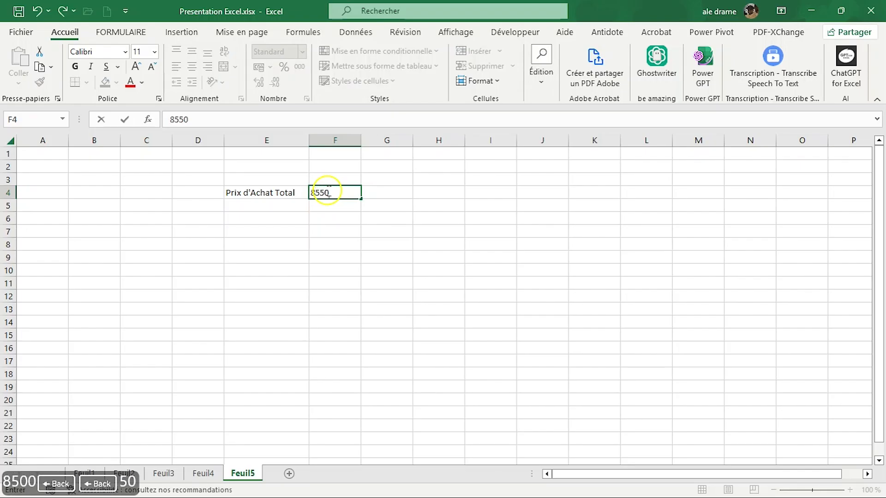
{"action": "key", "text": "Return"}
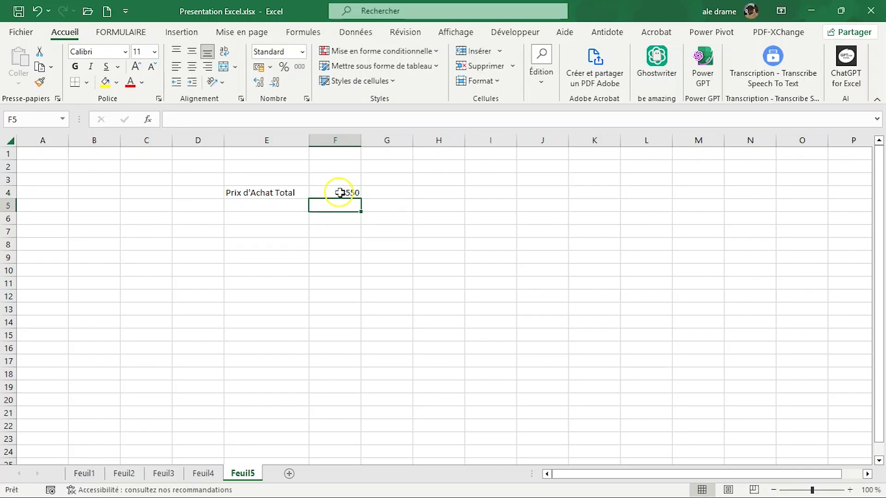
{"action": "left_click", "coordinate": [327, 190]}
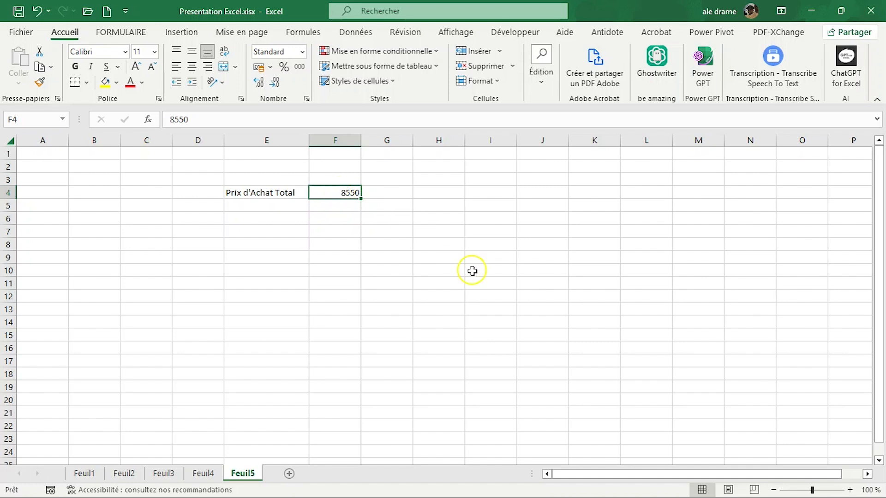
{"action": "type", "text": "8"}
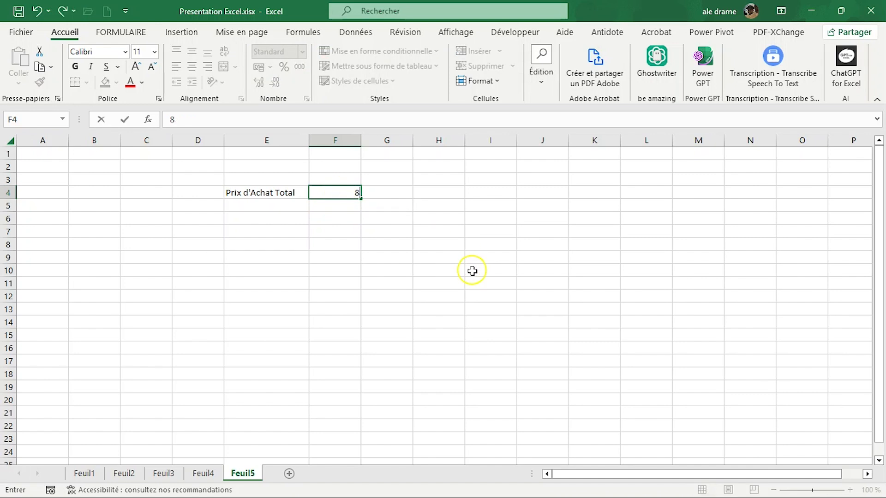
{"action": "key", "text": "Escape"}
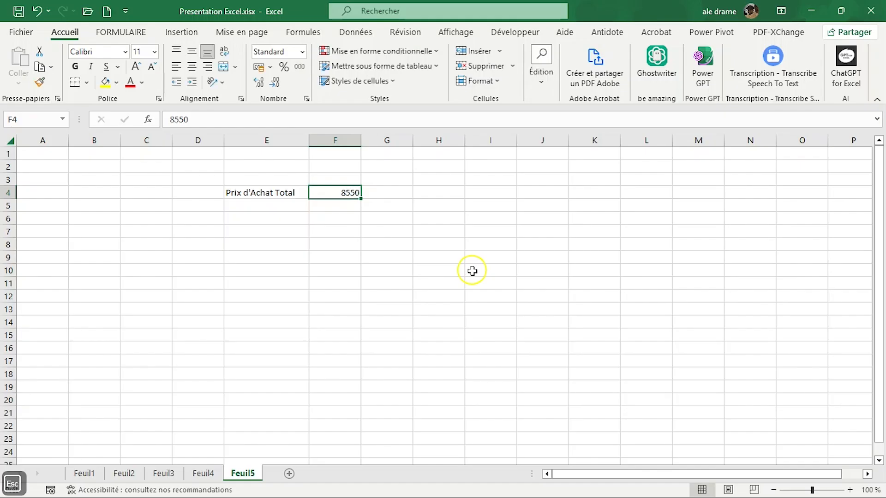
Step: Edit the amount in cell F4 to 8500 by replacing only the wrong digit
{"action": "left_click", "coordinate": [341, 192]}
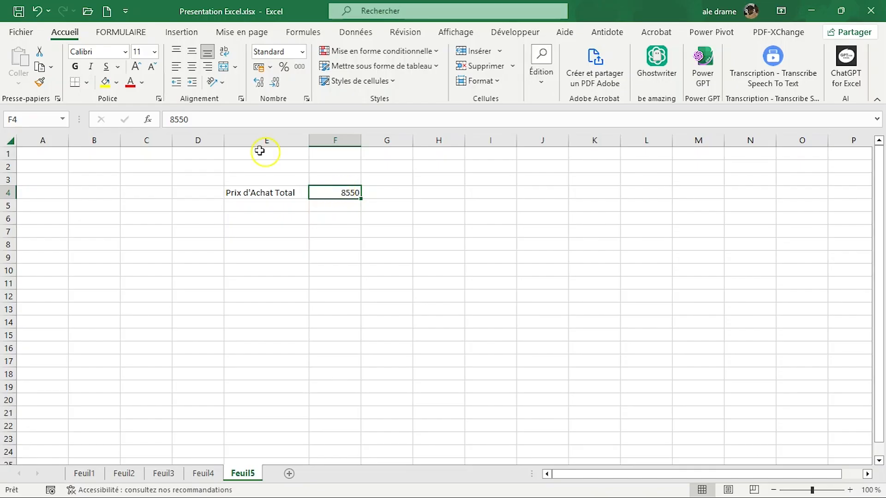
{"action": "left_click", "coordinate": [182, 119]}
{"action": "key", "text": "BackSpace"}
{"action": "type", "text": "0"}
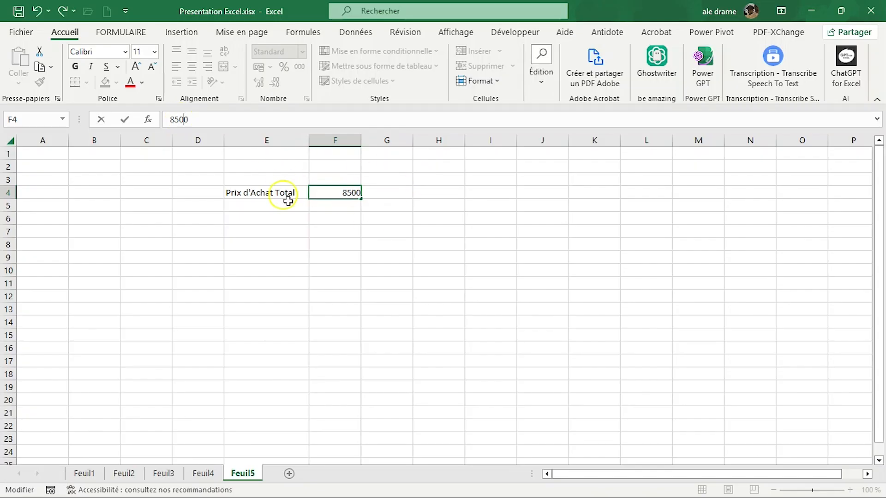
{"action": "key", "text": "Return"}
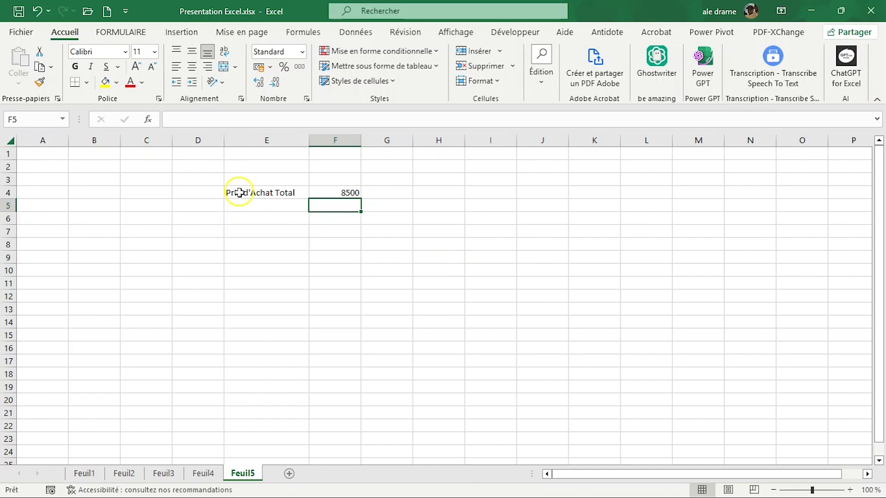
Step: Clear the contents of cells E4 to G4 on Feuil5, and switch to the Feuil1 sheet with cell Q9 selected
{"action": "left_click_drag", "start_coordinate": [237, 192], "coordinate": [378, 190]}
{"action": "key", "text": "Delete"}
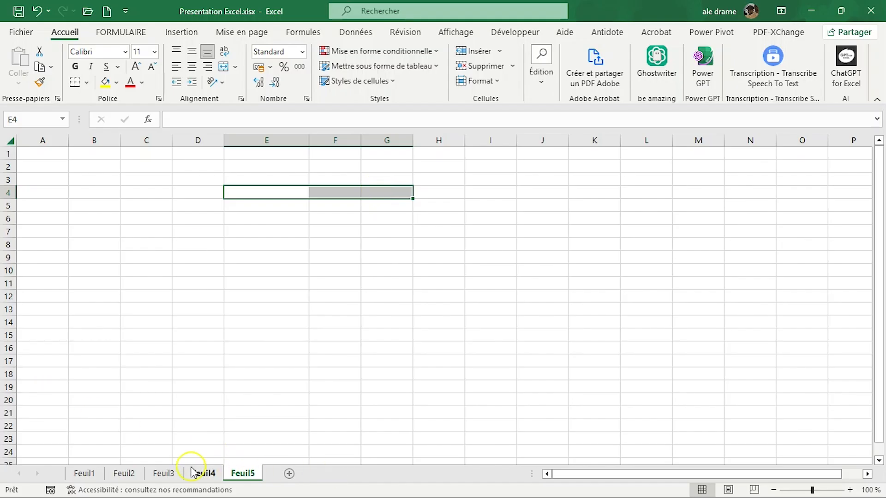
{"action": "left_click", "coordinate": [81, 475]}
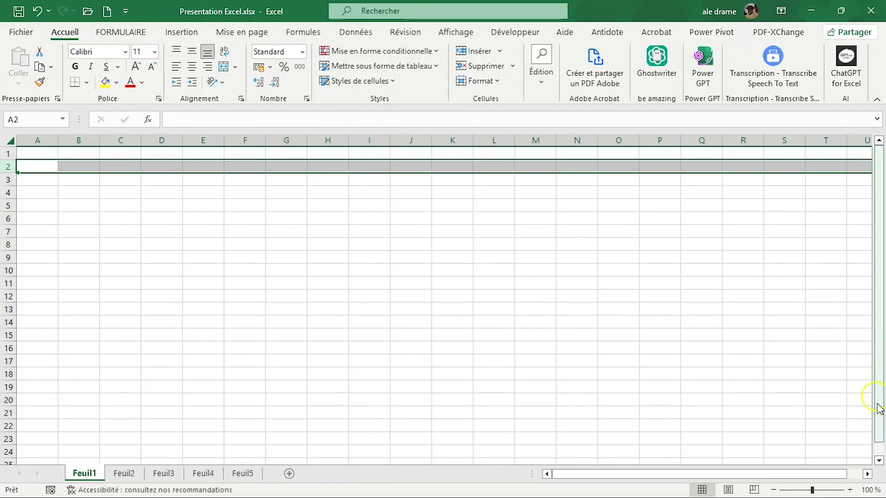
{"action": "left_click", "coordinate": [712, 257]}
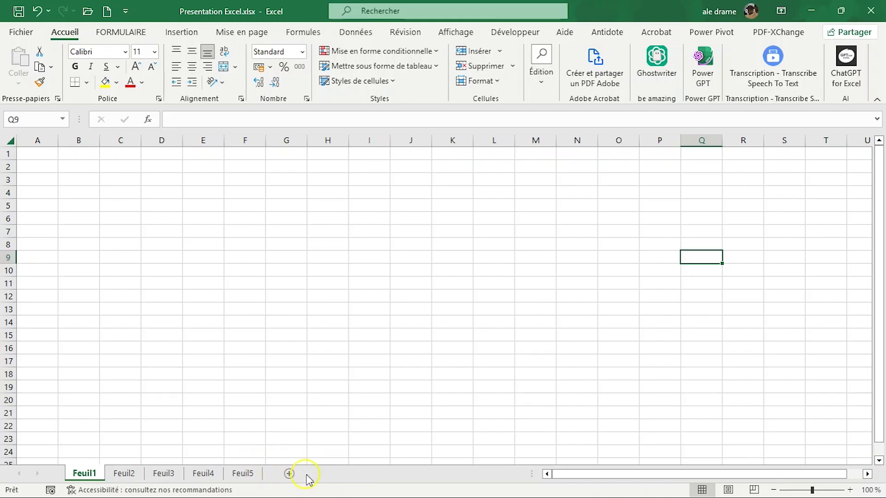
Step: Add a new sheet directly after Feuil1, and insert a blank worksheet (Feuille) before Feuil1
{"action": "left_click", "coordinate": [289, 473]}
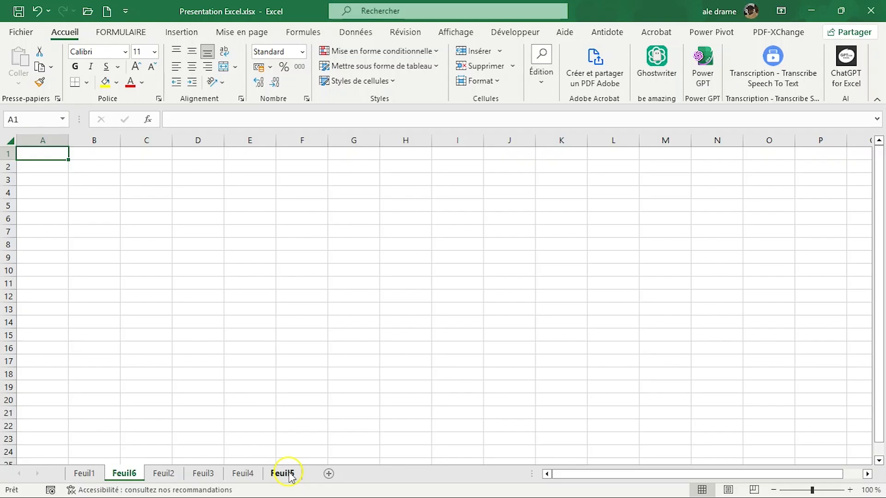
{"action": "left_click", "coordinate": [82, 476]}
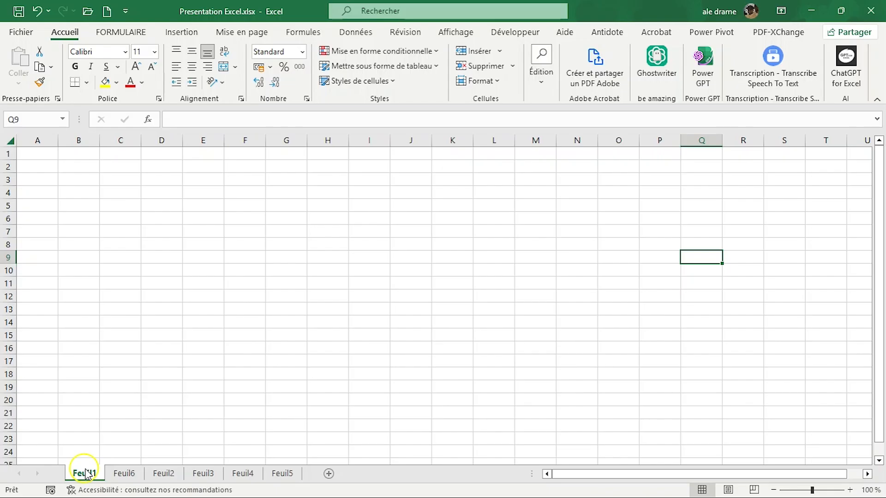
{"action": "right_click", "coordinate": [86, 473]}
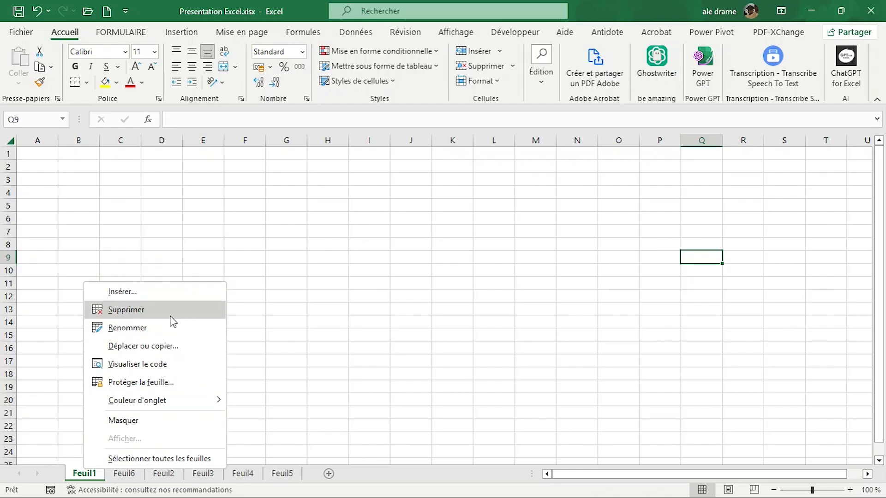
{"action": "left_click", "coordinate": [141, 290]}
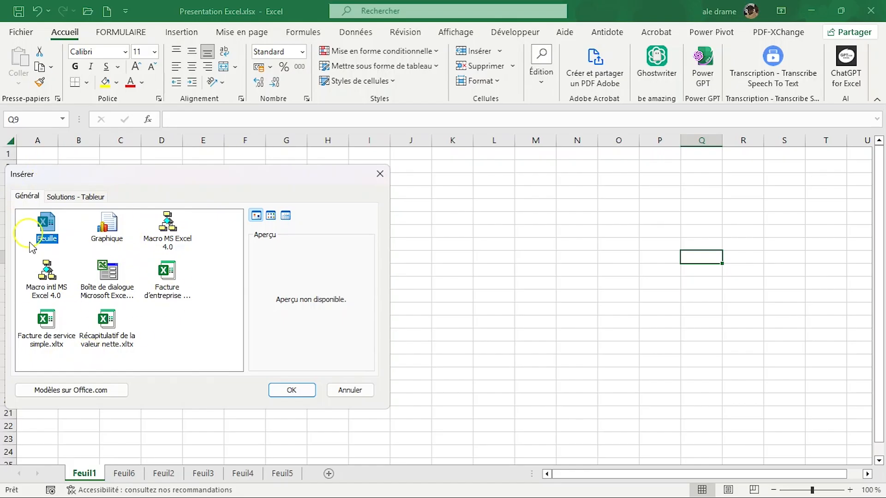
{"action": "left_click", "coordinate": [294, 390]}
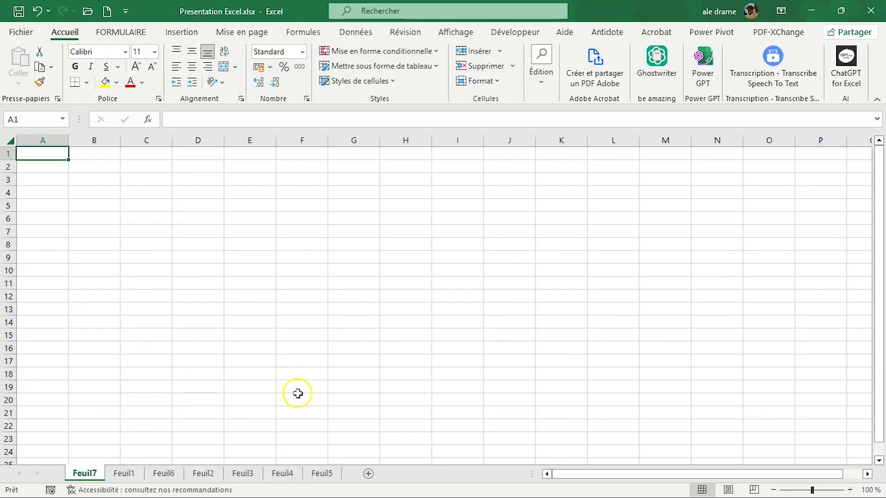
Step: Insert another blank worksheet (Feuille) in front of the first sheet, Feuil7
{"action": "right_click", "coordinate": [90, 474]}
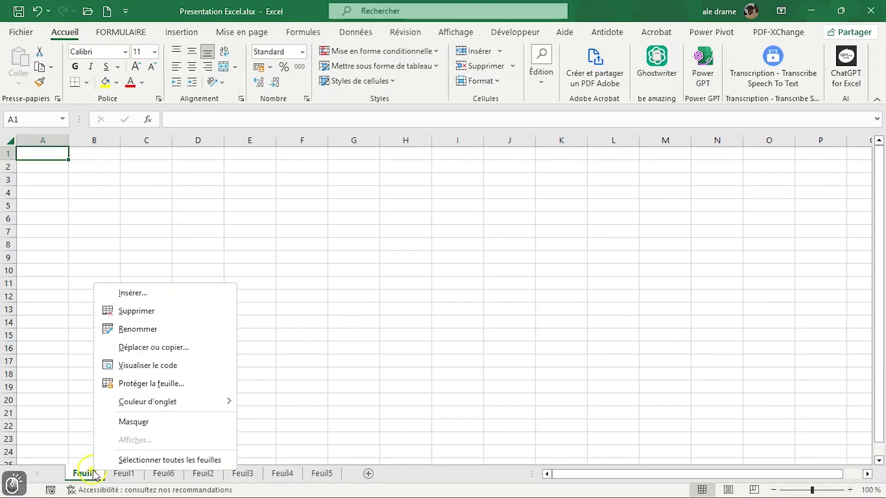
{"action": "left_click", "coordinate": [181, 294]}
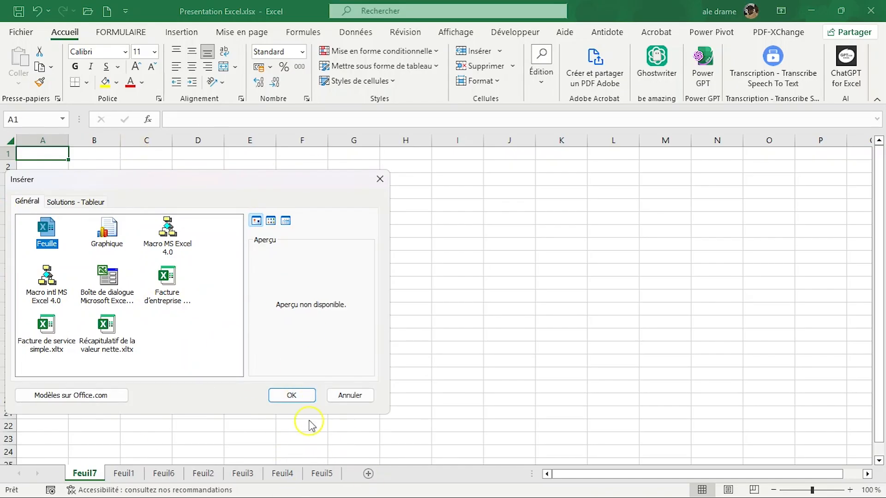
{"action": "left_click", "coordinate": [292, 395]}
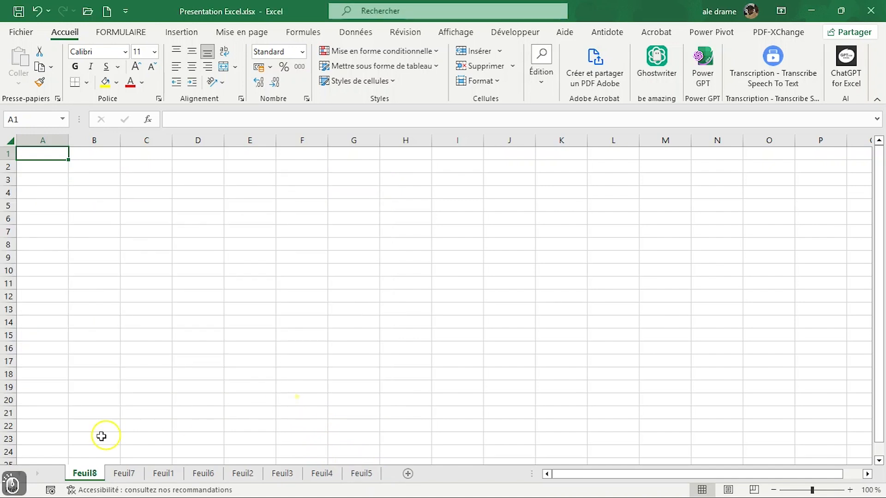
Step: Delete the sheets Feuil8 and Feuil7 from the workbook
{"action": "right_click", "coordinate": [87, 470]}
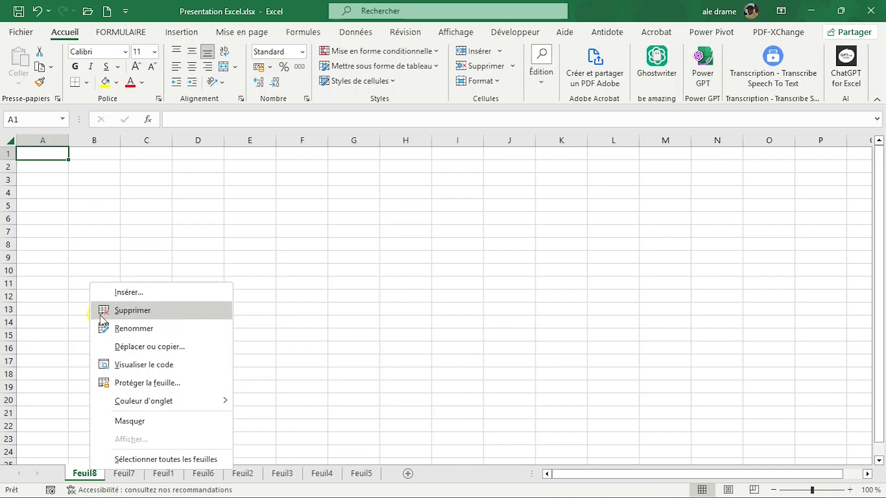
{"action": "left_click", "coordinate": [136, 310]}
{"action": "left_click", "coordinate": [95, 473]}
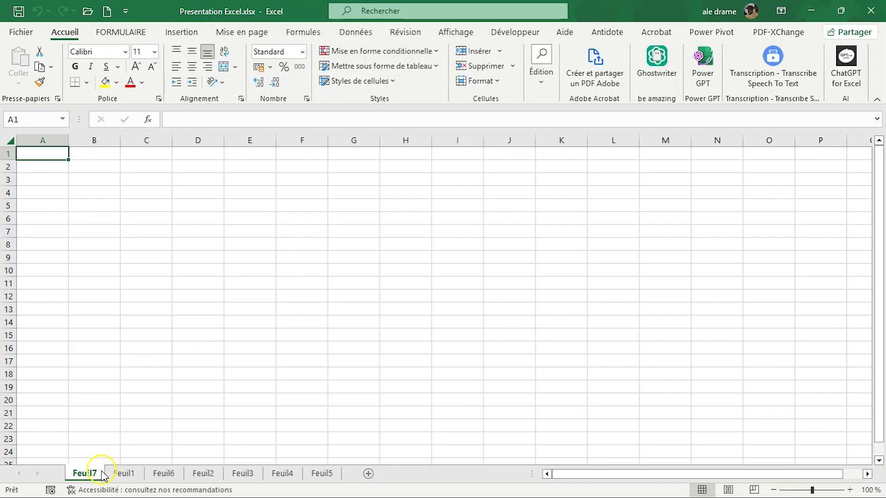
{"action": "right_click", "coordinate": [100, 474]}
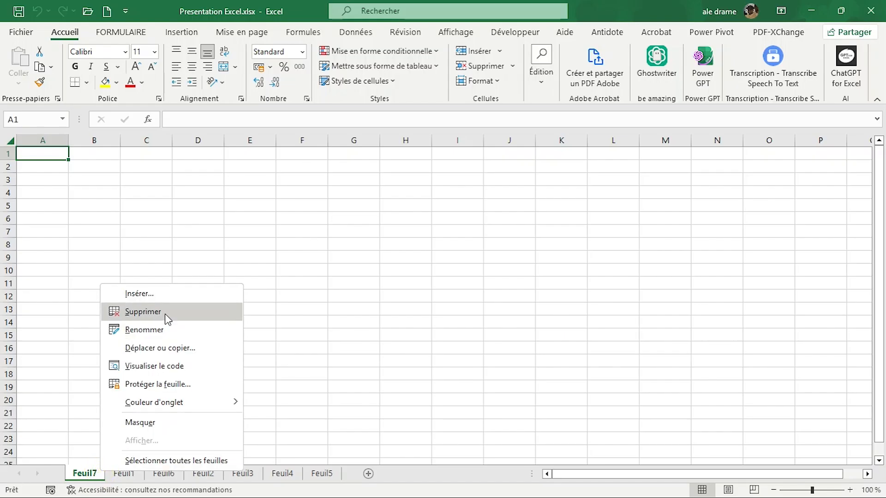
{"action": "left_click", "coordinate": [165, 314]}
Step: Delete the sheets Feuil1 and Feuil6 from the workbook
{"action": "right_click", "coordinate": [88, 473]}
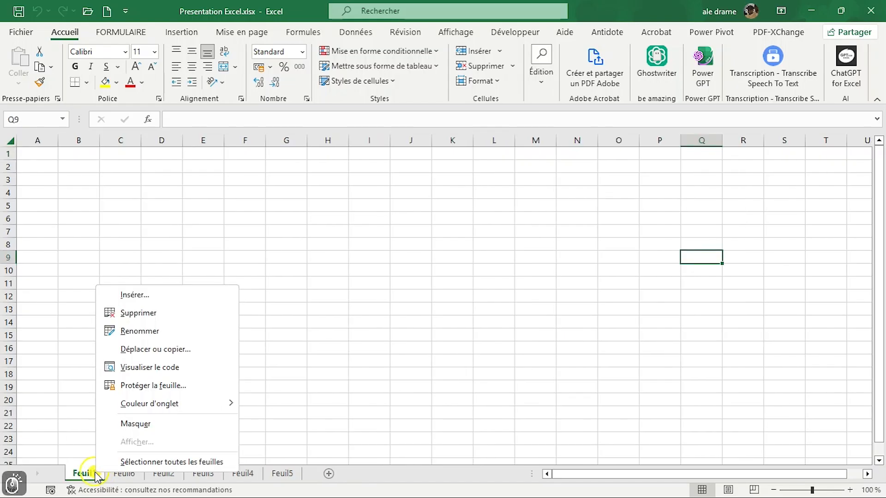
{"action": "left_click", "coordinate": [158, 312]}
{"action": "left_click", "coordinate": [94, 471]}
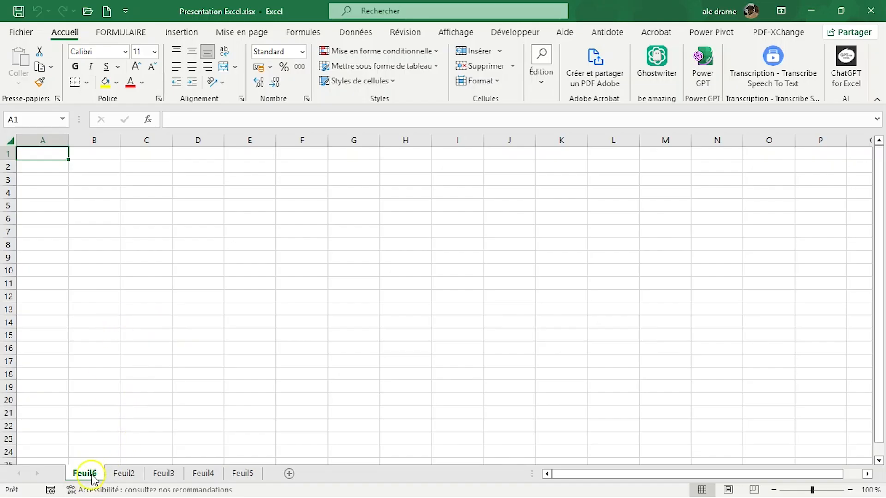
{"action": "right_click", "coordinate": [92, 475]}
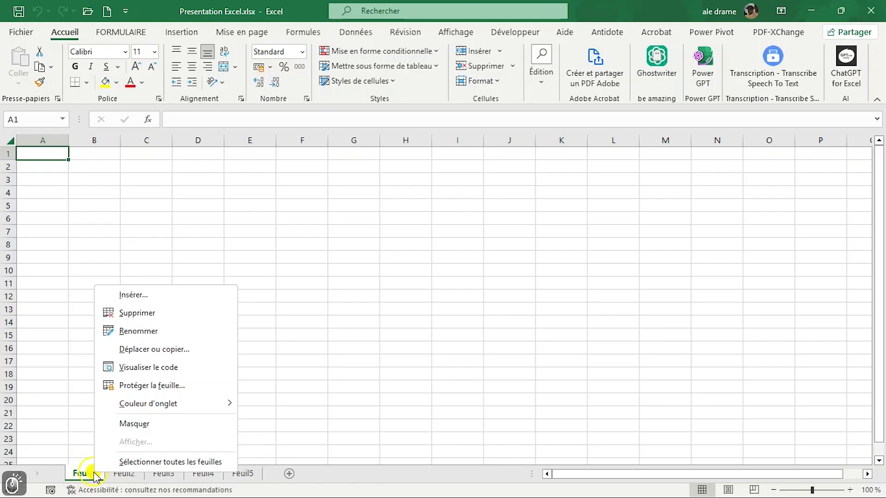
{"action": "left_click", "coordinate": [138, 313]}
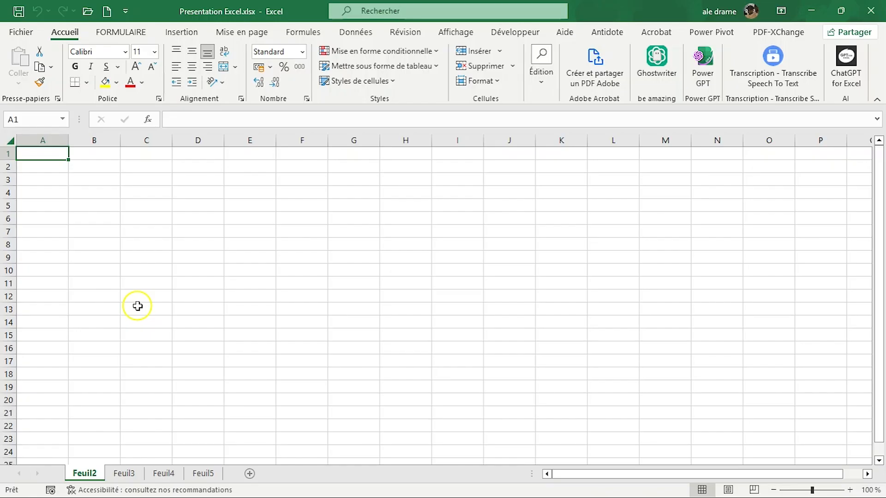
Step: Rename the sheet Feuil2 as "Presentation"
{"action": "right_click", "coordinate": [81, 474]}
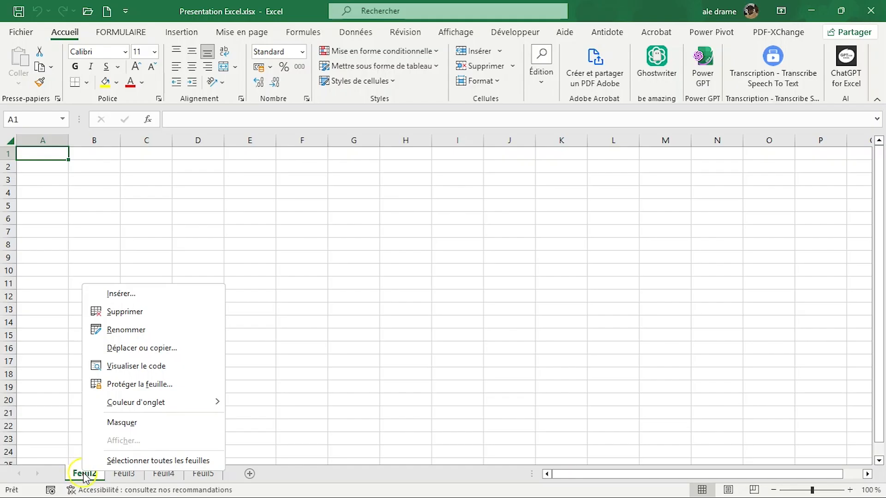
{"action": "left_click", "coordinate": [139, 330]}
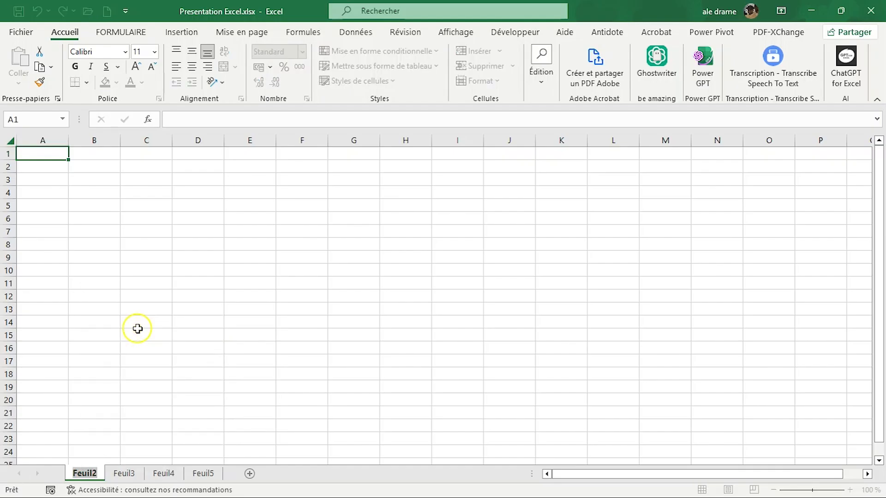
{"action": "key", "text": "shift"}
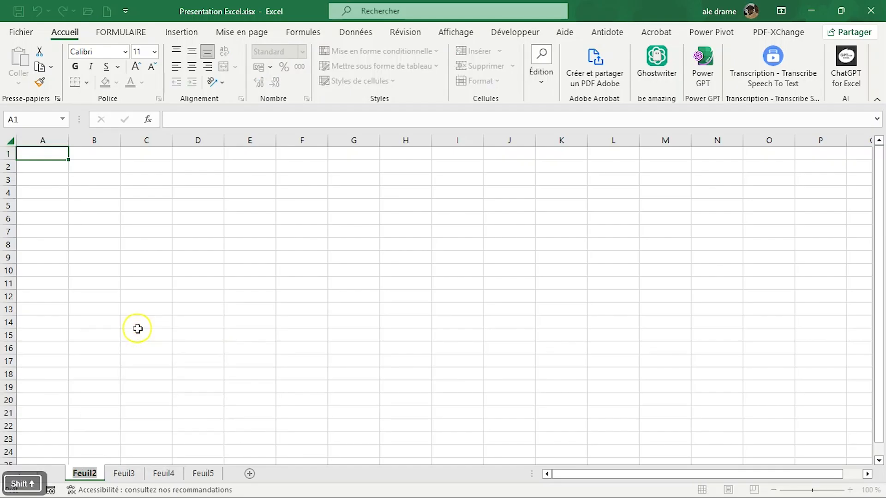
{"action": "type", "text": "P"}
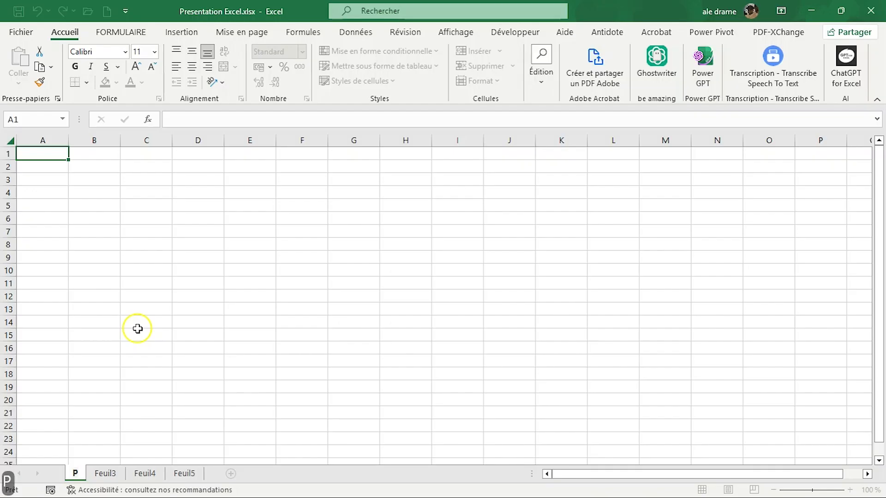
{"action": "type", "text": "resentation"}
{"action": "key", "text": "Return"}
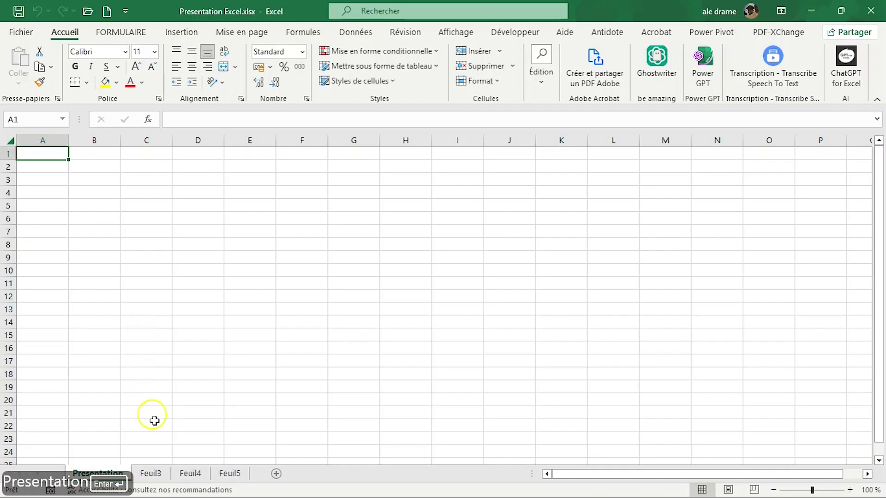
Step: Rename the sheet Feuil3 as "Tableau"
{"action": "left_click", "coordinate": [150, 473]}
{"action": "right_click", "coordinate": [151, 473]}
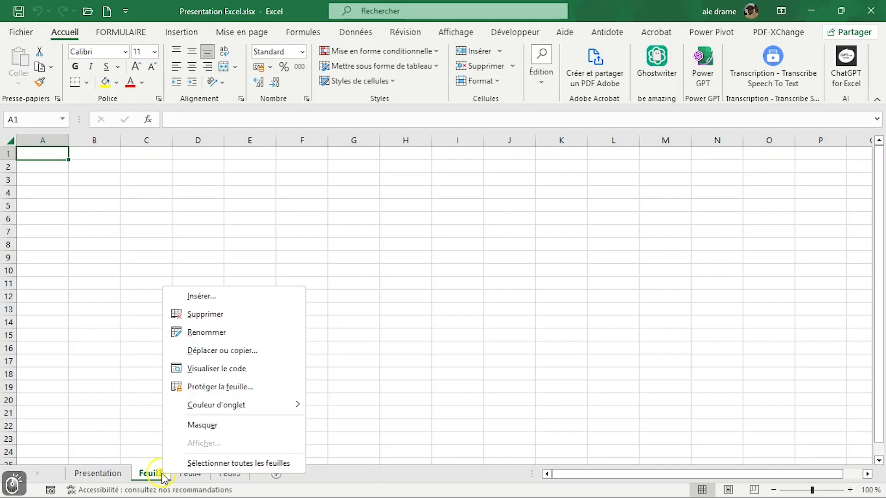
{"action": "left_click", "coordinate": [238, 332]}
{"action": "type", "text": "Tableau"}
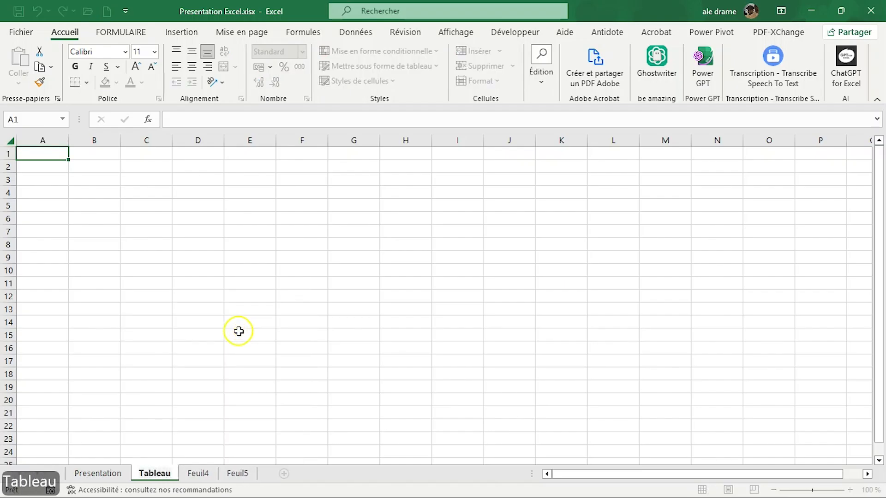
{"action": "key", "text": "Return"}
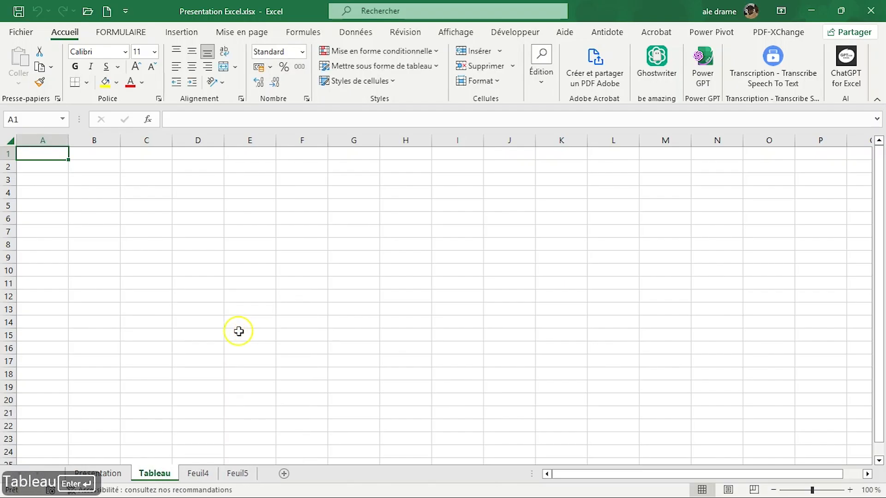
Step: Create a copy of the Presentation sheet in the Presentation Excel.xlsx workbook, placed after all the other sheets (en dernier)
{"action": "left_click", "coordinate": [111, 475]}
{"action": "right_click", "coordinate": [111, 476]}
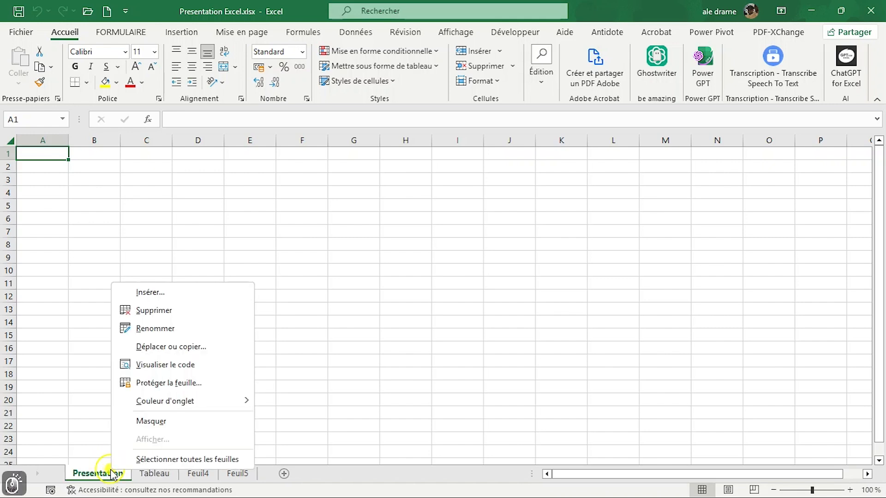
{"action": "left_click", "coordinate": [175, 346]}
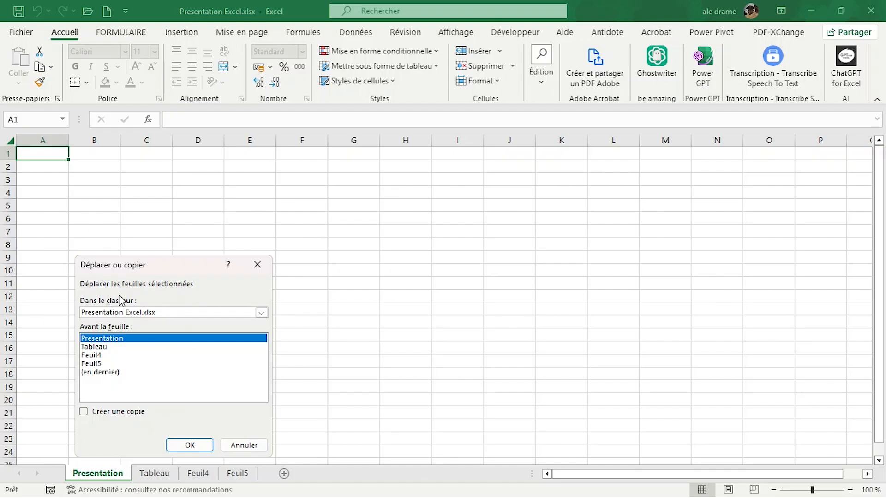
{"action": "left_click", "coordinate": [261, 313]}
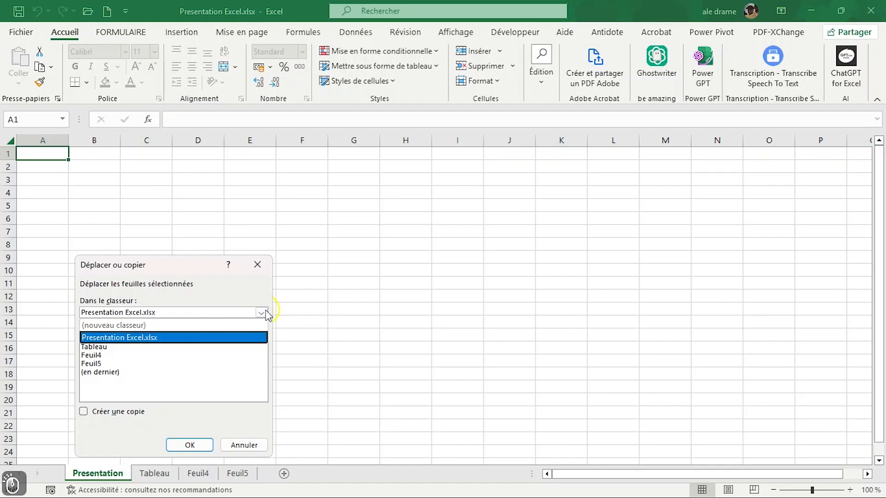
{"action": "left_click", "coordinate": [240, 338]}
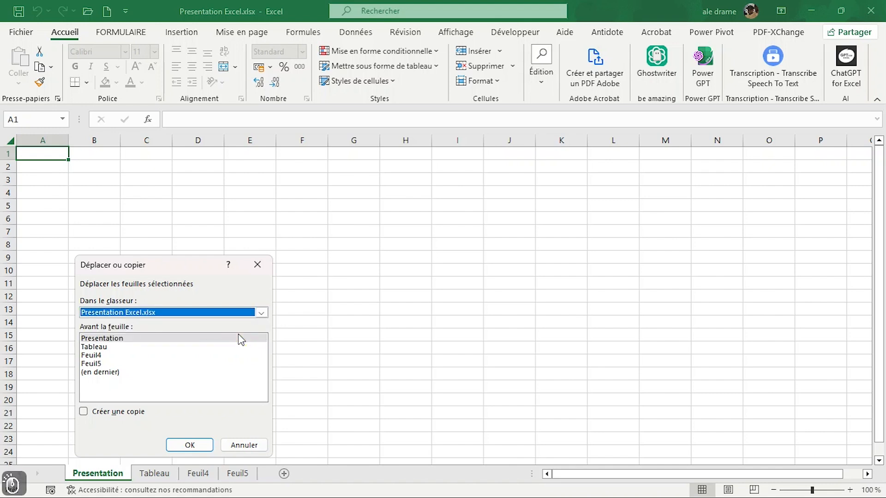
{"action": "left_click", "coordinate": [118, 340]}
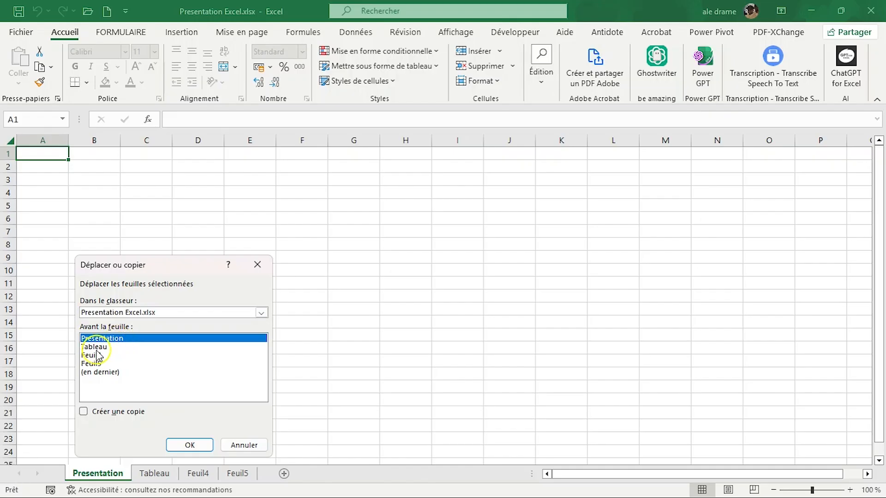
{"action": "left_click", "coordinate": [96, 347]}
{"action": "left_click", "coordinate": [98, 356]}
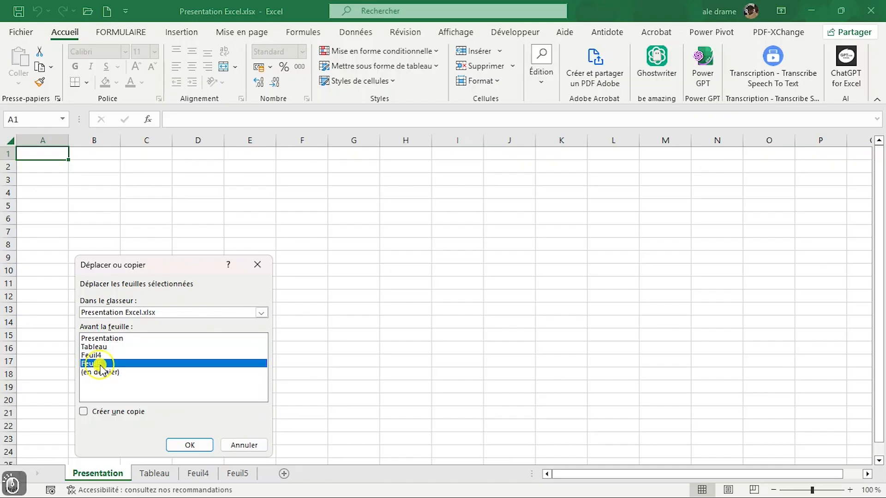
{"action": "left_click", "coordinate": [115, 373]}
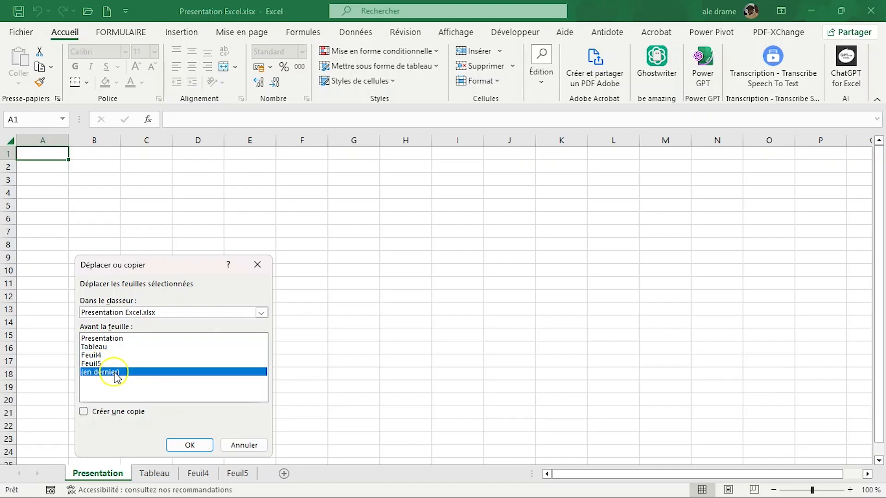
{"action": "left_click", "coordinate": [83, 411]}
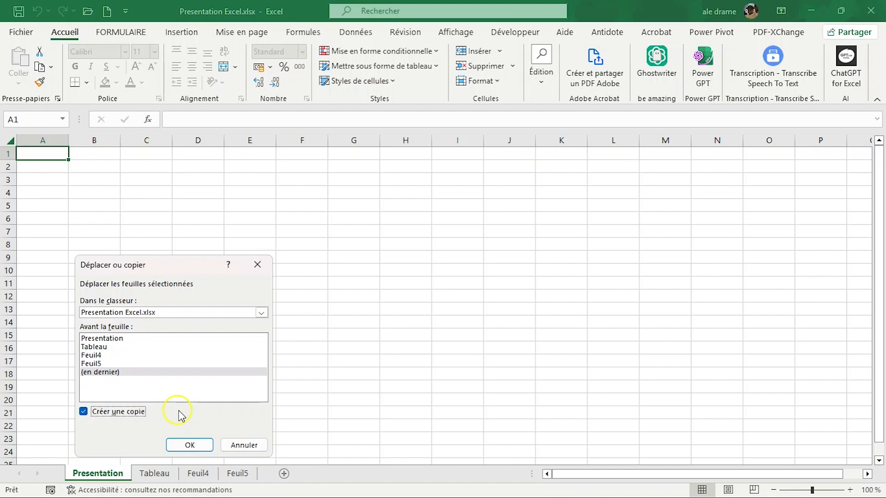
{"action": "left_click", "coordinate": [182, 445]}
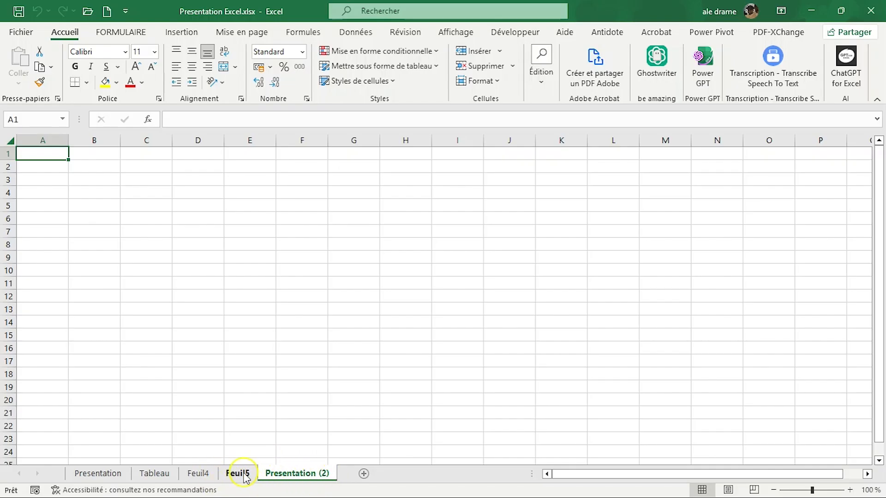
Step: View the VBA code window of the original Presentation sheet, and close the Visual Basic editor
{"action": "left_click", "coordinate": [98, 475]}
{"action": "right_click", "coordinate": [97, 477]}
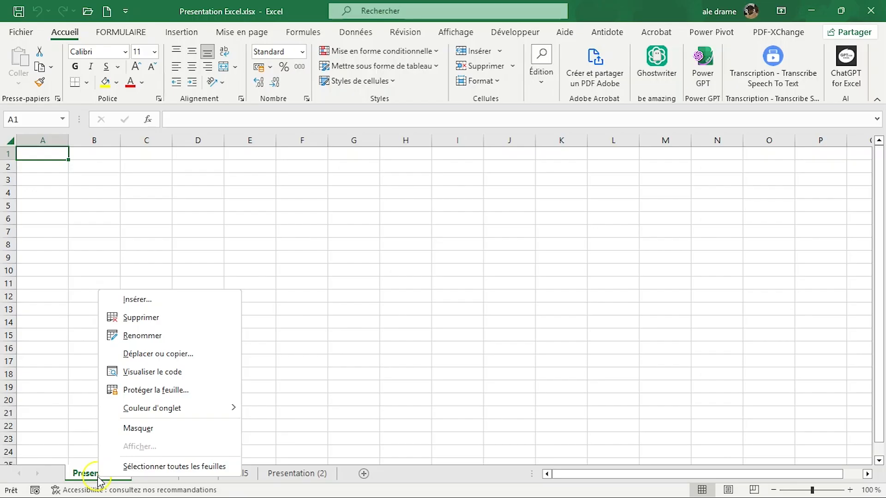
{"action": "left_click", "coordinate": [144, 374]}
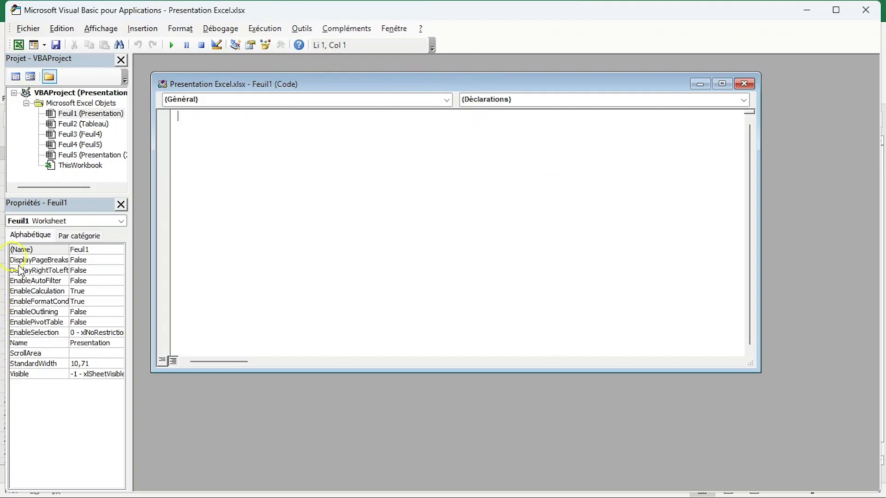
{"action": "left_click", "coordinate": [861, 15]}
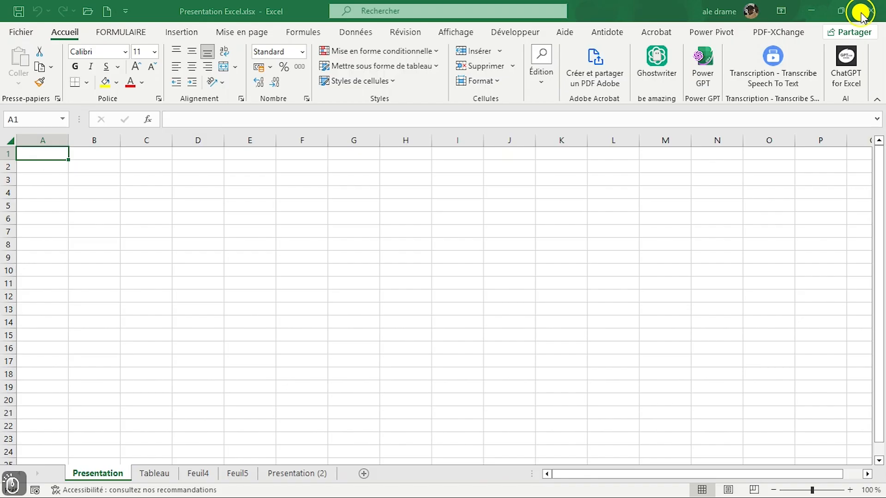
{"action": "right_click", "coordinate": [104, 478]}
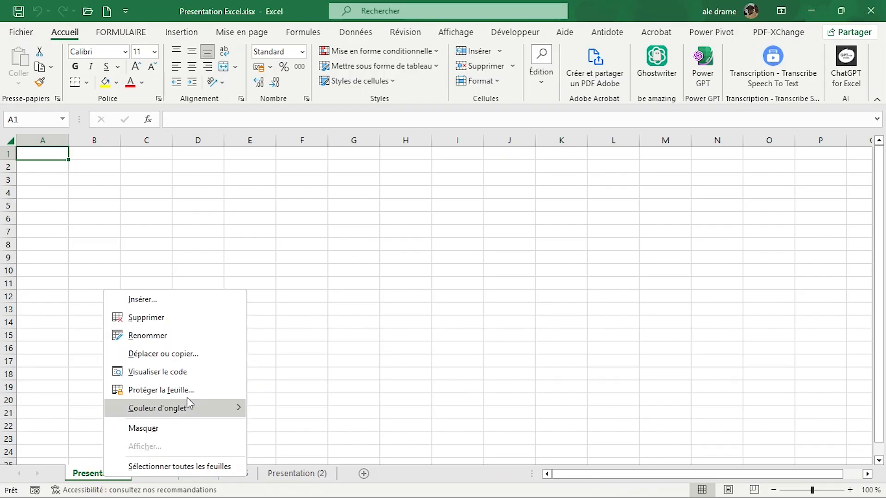
{"action": "left_click", "coordinate": [271, 260]}
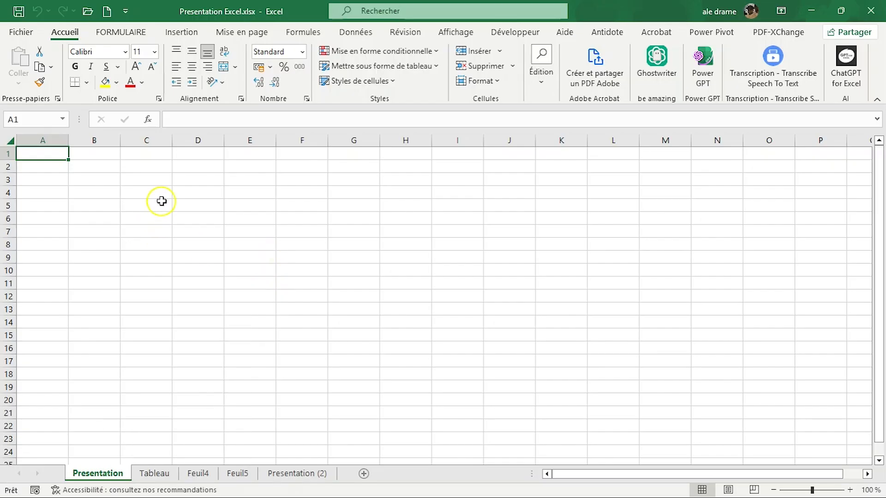
Step: Enter the formula =ALEA.ENTRE.BORNES(10;50) in cell C3 of the Presentation sheet
{"action": "left_click", "coordinate": [143, 178]}
{"action": "type", "text": "=lae"}
{"action": "key", "text": "BackSpace"}
{"action": "key", "text": "BackSpace"}
{"action": "key", "text": "BackSpace"}
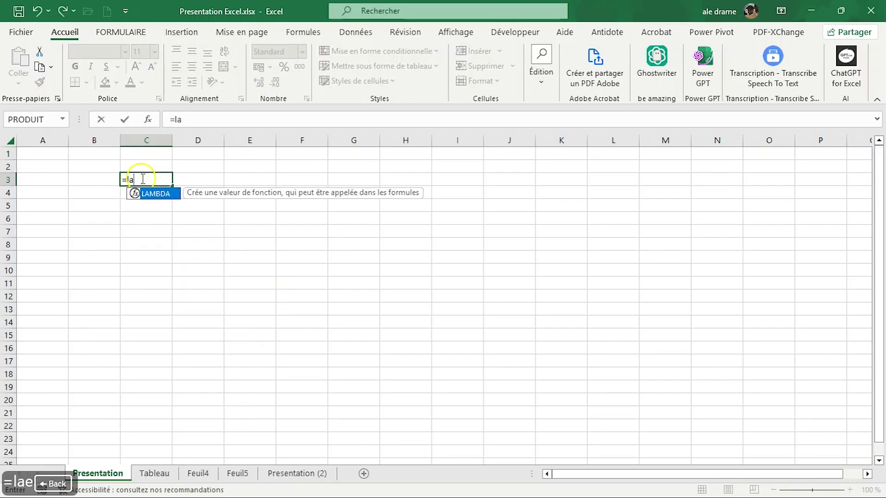
{"action": "type", "text": "ale"}
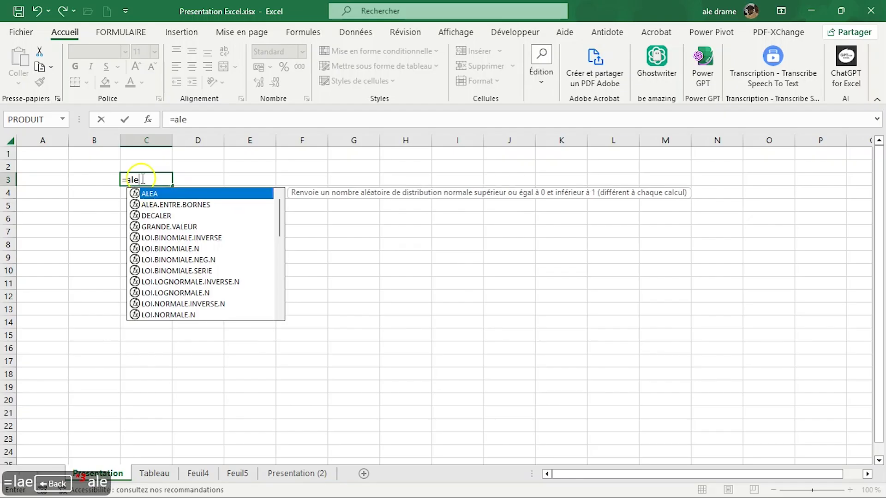
{"action": "double_click", "coordinate": [185, 205]}
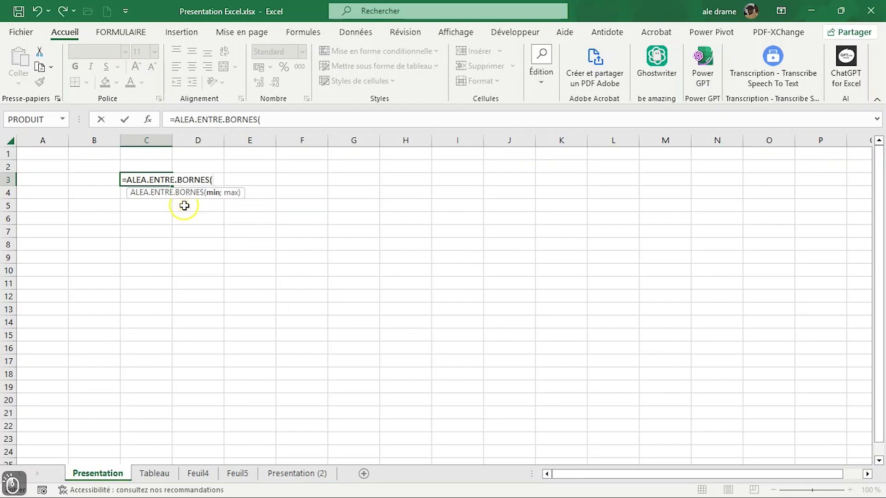
{"action": "type", "text": "10"}
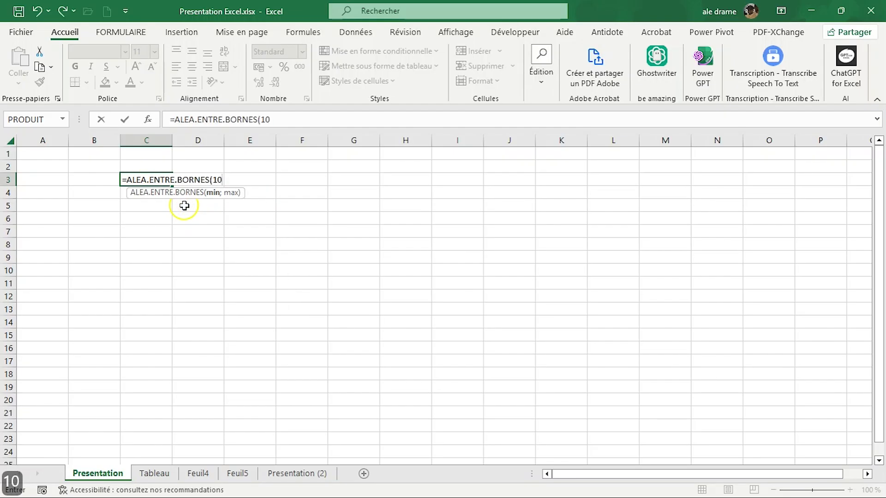
{"action": "type", "text": ";50)"}
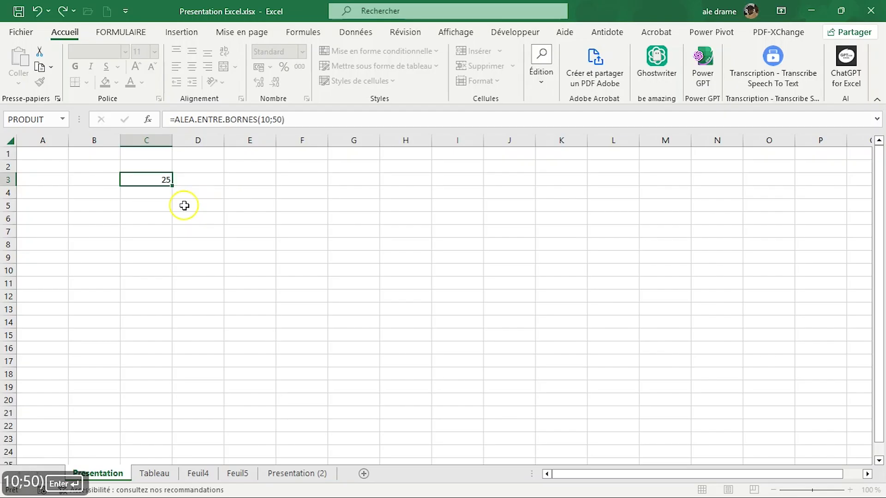
{"action": "key", "text": "Return"}
Step: Fill the C3 formula across the range C3:I19 and replace the formulas with their values by pasting values only in place
{"action": "left_click", "coordinate": [148, 180]}
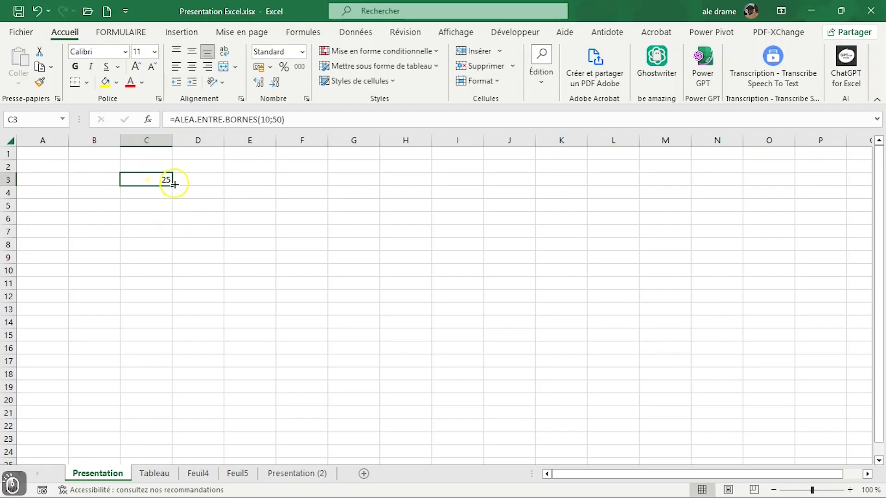
{"action": "left_click_drag", "start_coordinate": [171, 185], "coordinate": [489, 393]}
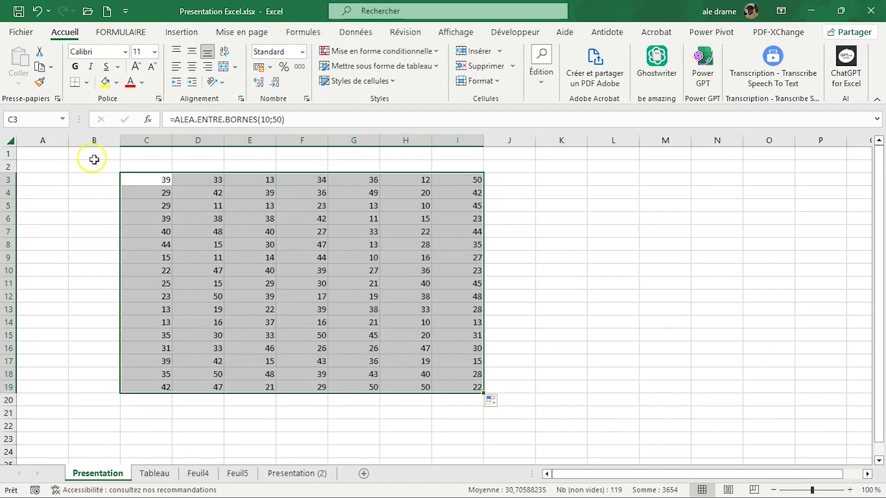
{"action": "key", "text": "ctrl+c"}
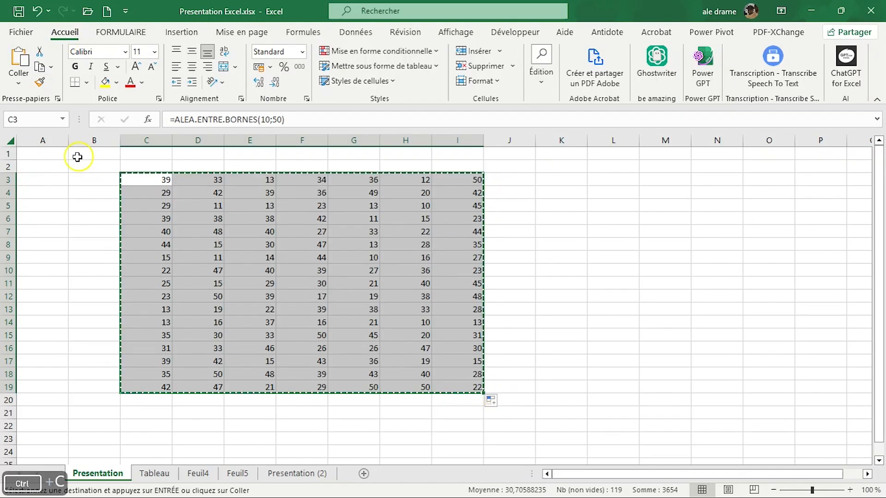
{"action": "left_click", "coordinate": [19, 83]}
{"action": "left_click", "coordinate": [16, 180]}
{"action": "left_click", "coordinate": [616, 281]}
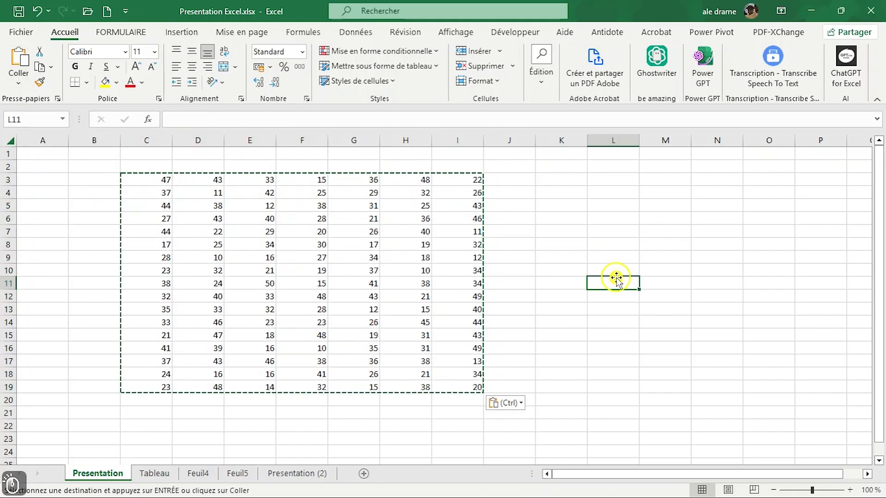
Step: Protect the Presentation sheet with the default permissions, entering and confirming the sheet protection password
{"action": "right_click", "coordinate": [97, 475]}
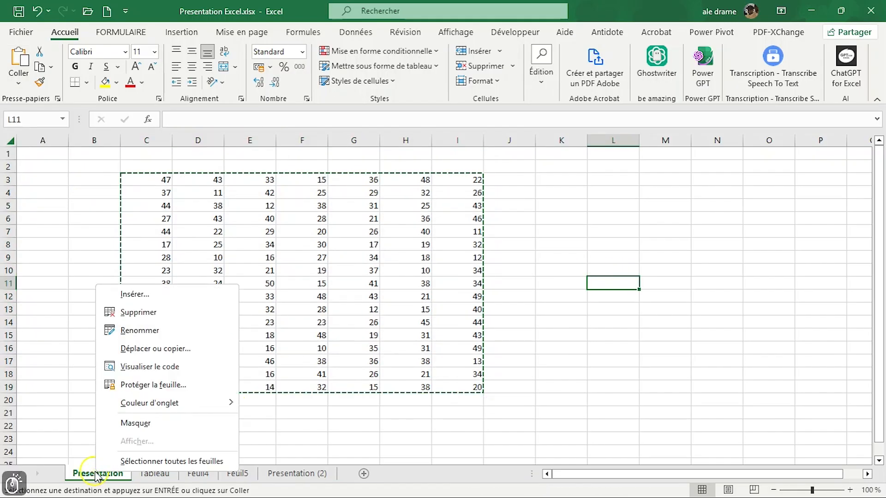
{"action": "left_click", "coordinate": [175, 386]}
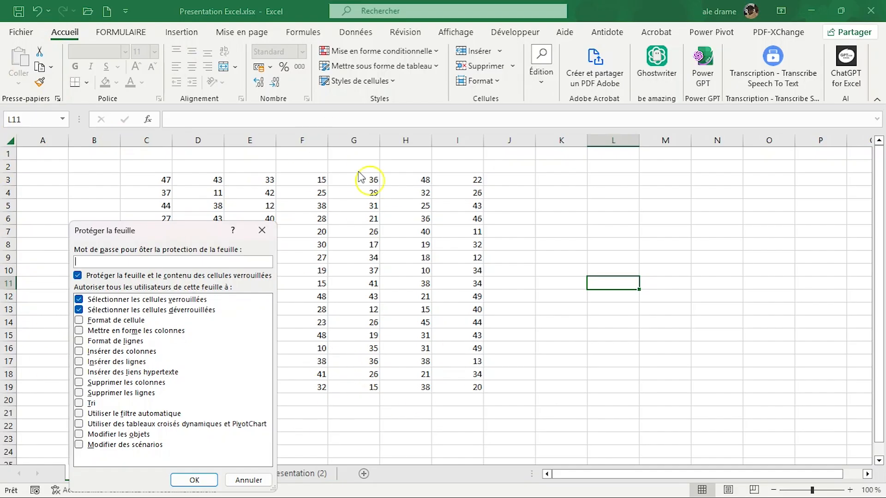
{"action": "left_click", "coordinate": [172, 260]}
{"action": "left_click", "coordinate": [191, 485]}
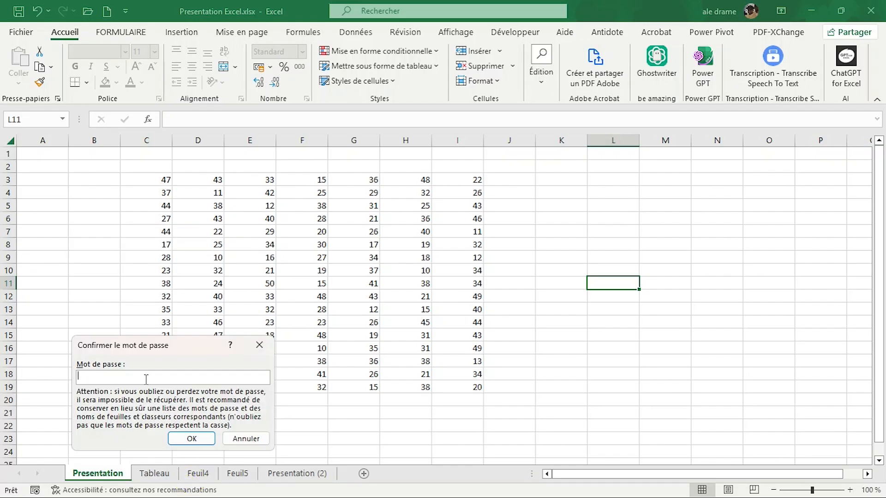
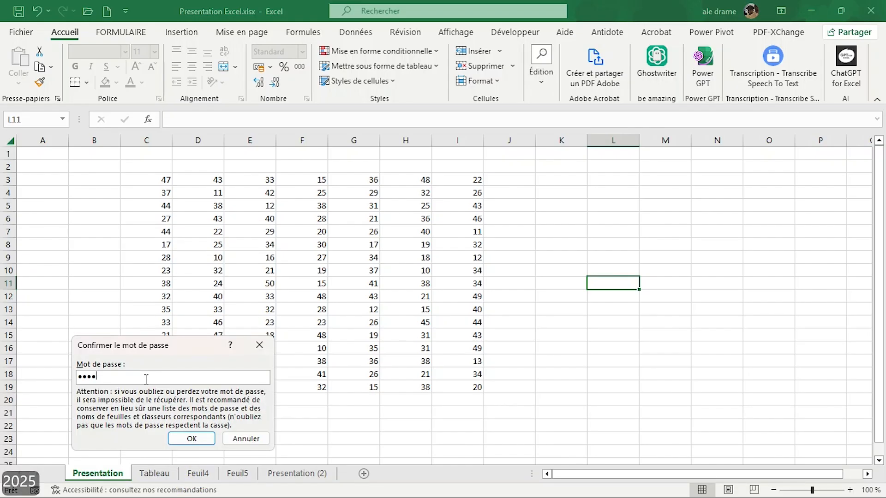
{"action": "left_click", "coordinate": [197, 438]}
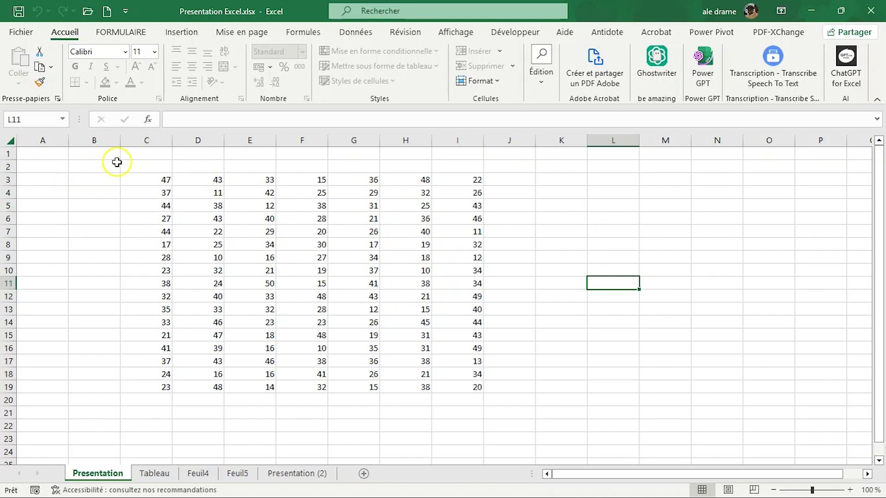
Step: Try to overwrite cell C3 of the protected Presentation sheet with 5, and try to edit the cell again
{"action": "left_click", "coordinate": [164, 180]}
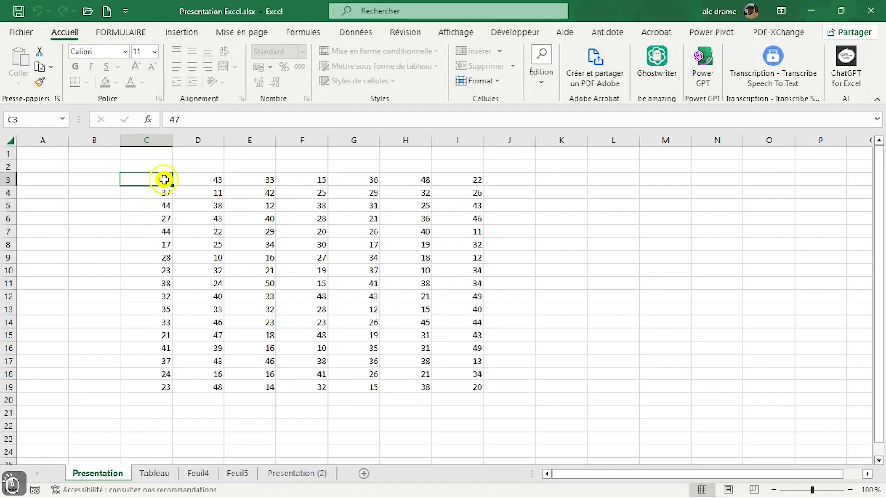
{"action": "type", "text": "5"}
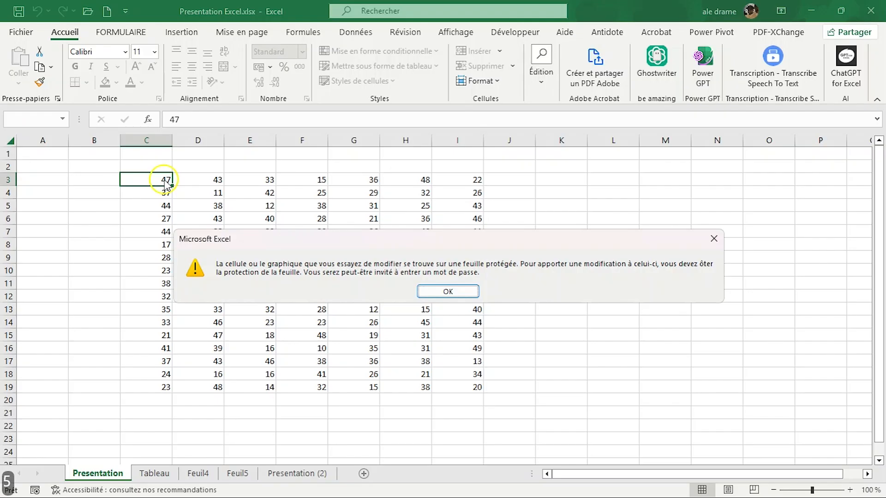
{"action": "key", "text": "Return"}
{"action": "left_click", "coordinate": [77, 190]}
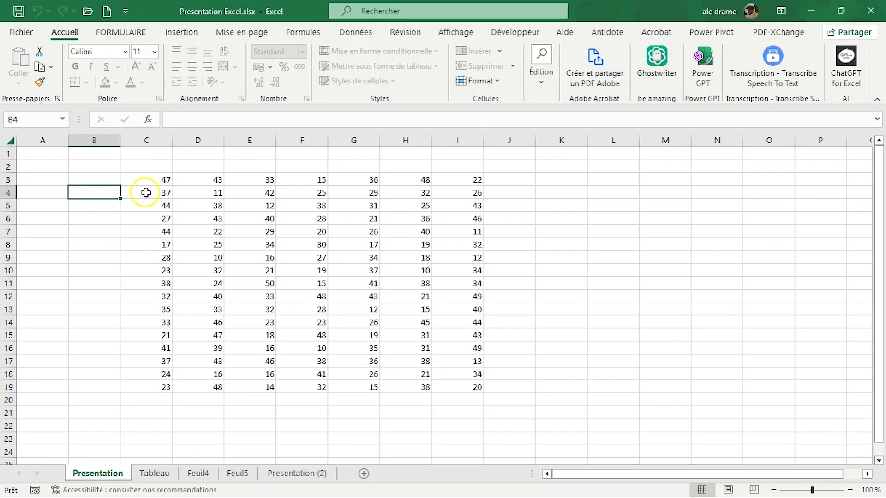
{"action": "left_click", "coordinate": [167, 180]}
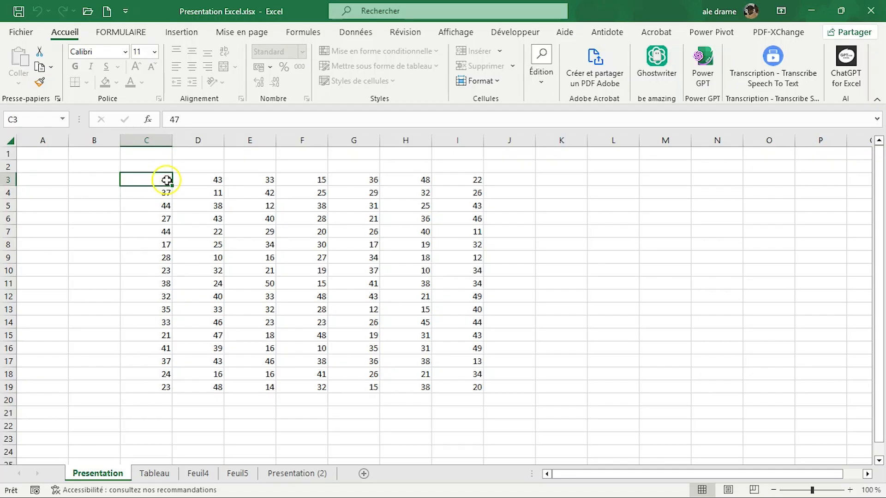
{"action": "double_click", "coordinate": [166, 180]}
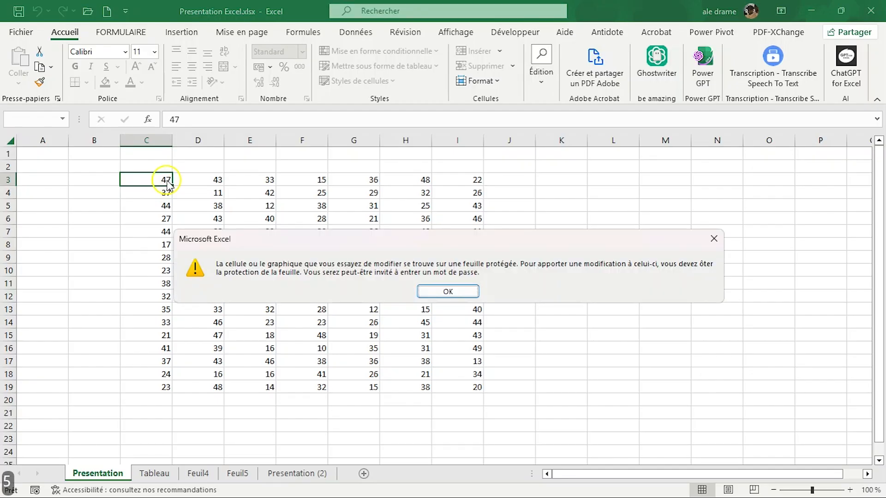
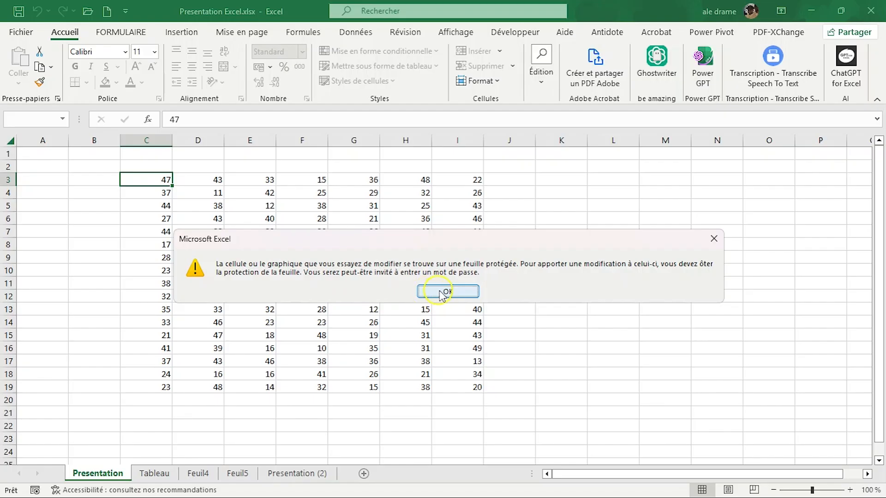
Step: Remove the protection of the Presentation sheet by entering its sheet password, and change cell C3 to 50
{"action": "left_click", "coordinate": [440, 292]}
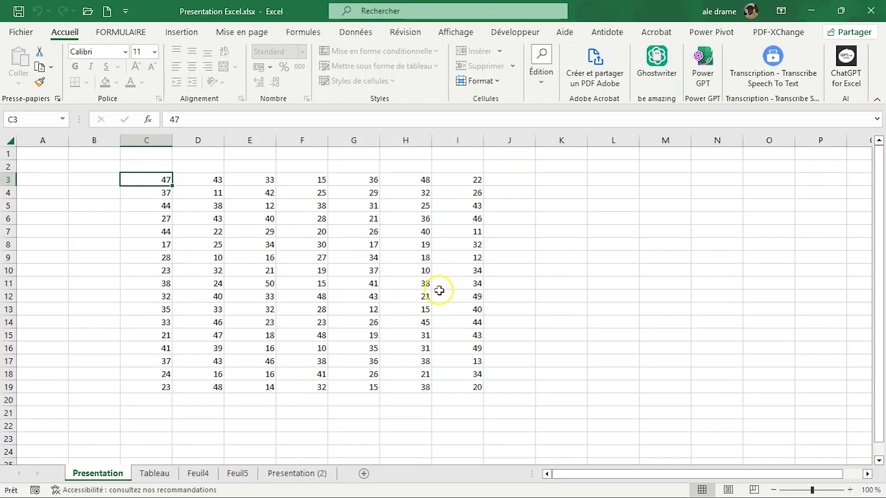
{"action": "right_click", "coordinate": [110, 471]}
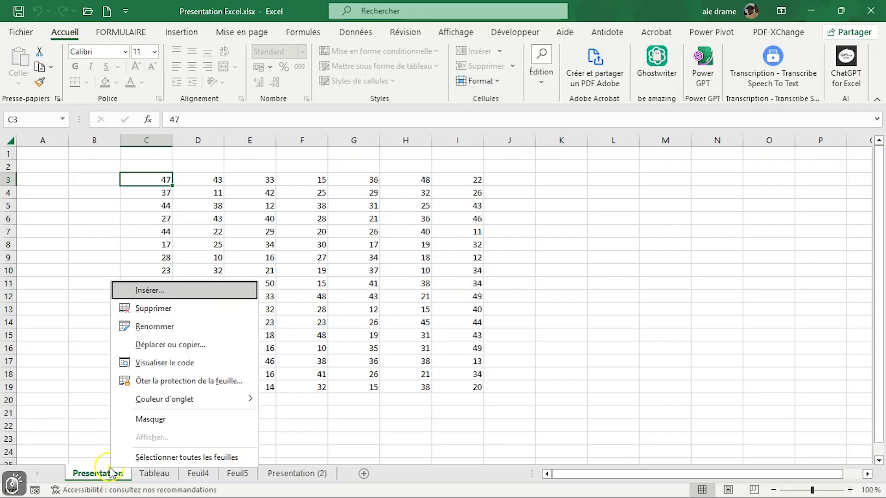
{"action": "left_click", "coordinate": [174, 383]}
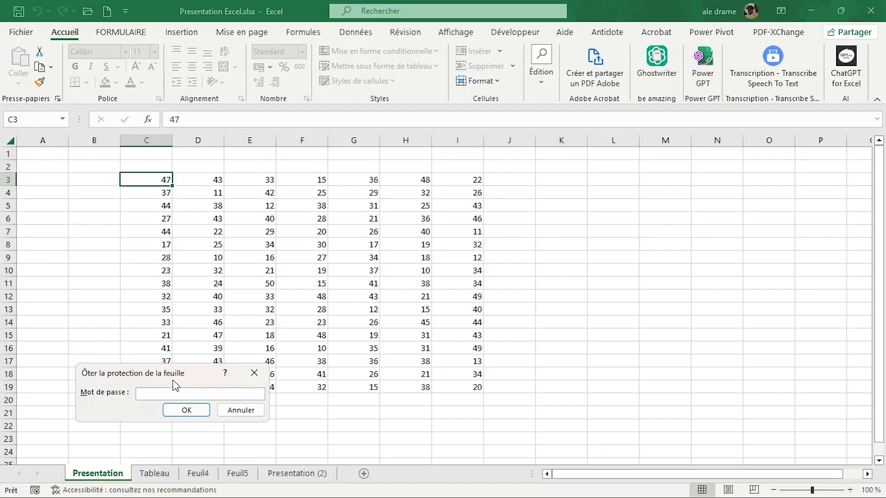
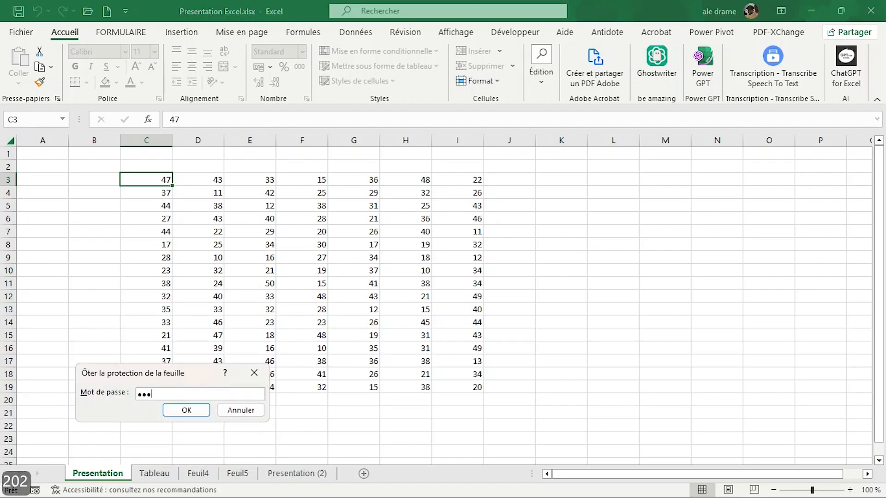
{"action": "left_click", "coordinate": [180, 410]}
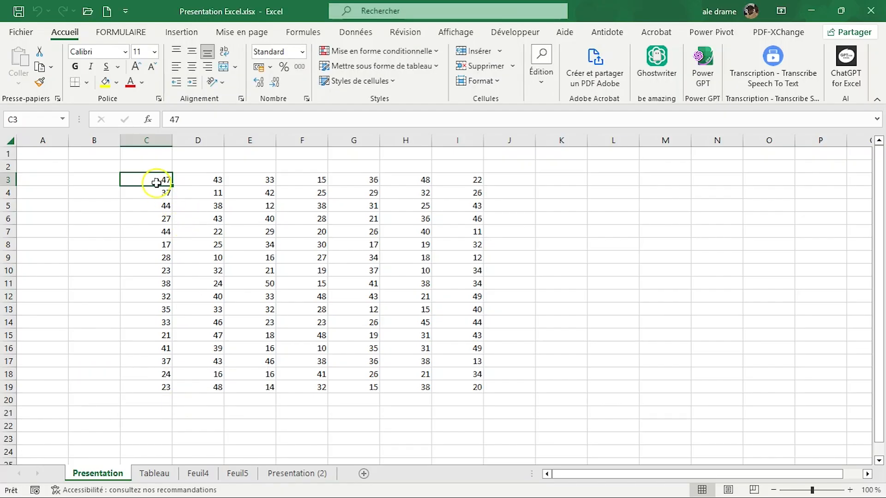
{"action": "type", "text": "50"}
{"action": "key", "text": "Return"}
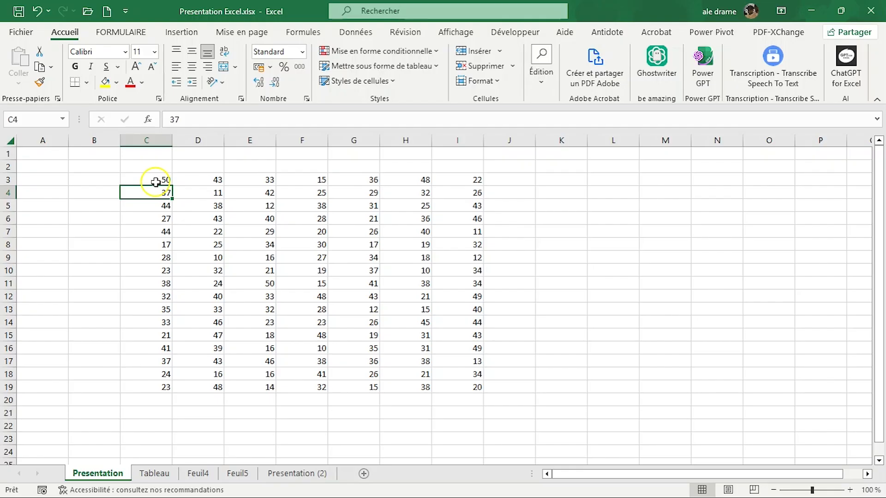
Step: Set the tab colour of the Presentation sheet to standard red and that of the Tableau sheet to standard green
{"action": "right_click", "coordinate": [103, 473]}
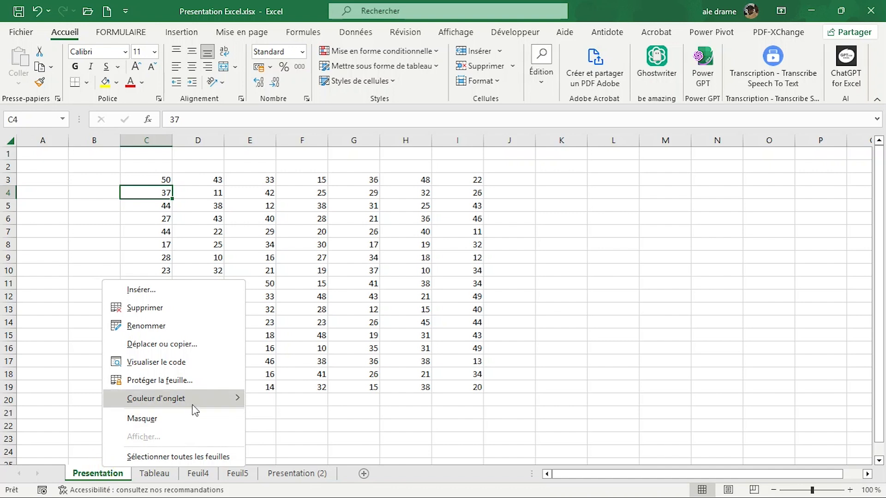
{"action": "mouse_move", "coordinate": [194, 410]}
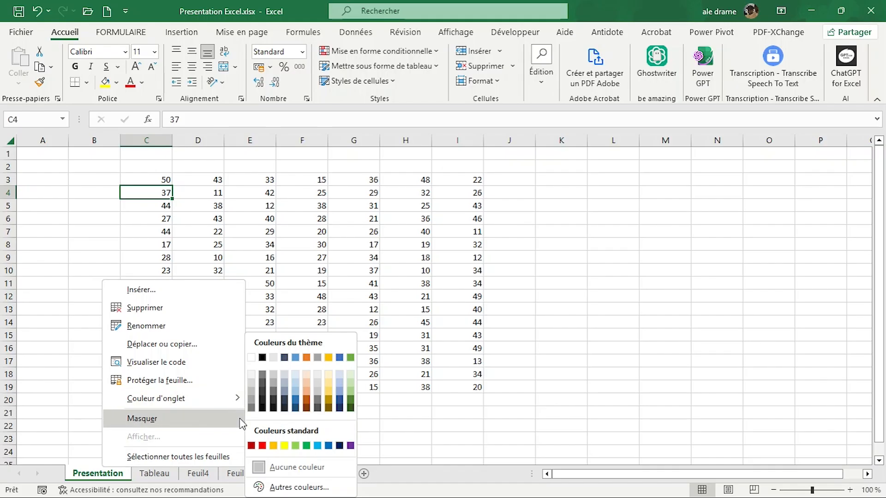
{"action": "left_click", "coordinate": [262, 445]}
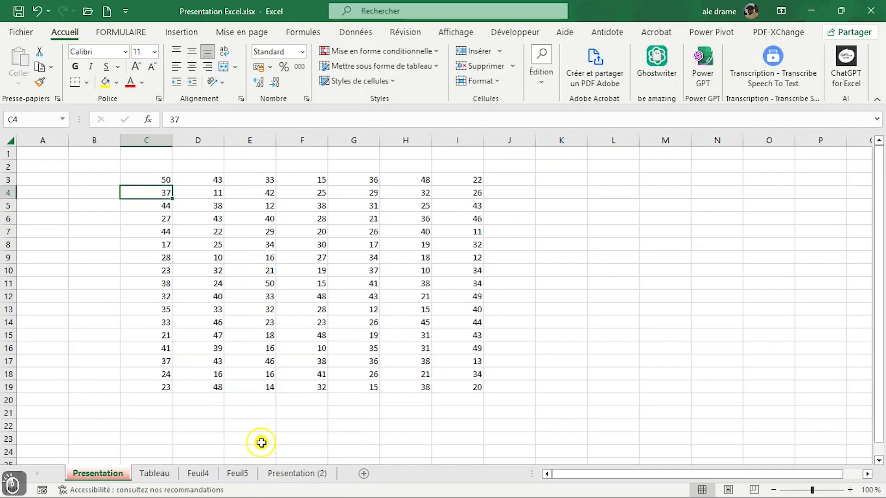
{"action": "left_click", "coordinate": [154, 474]}
{"action": "right_click", "coordinate": [155, 482]}
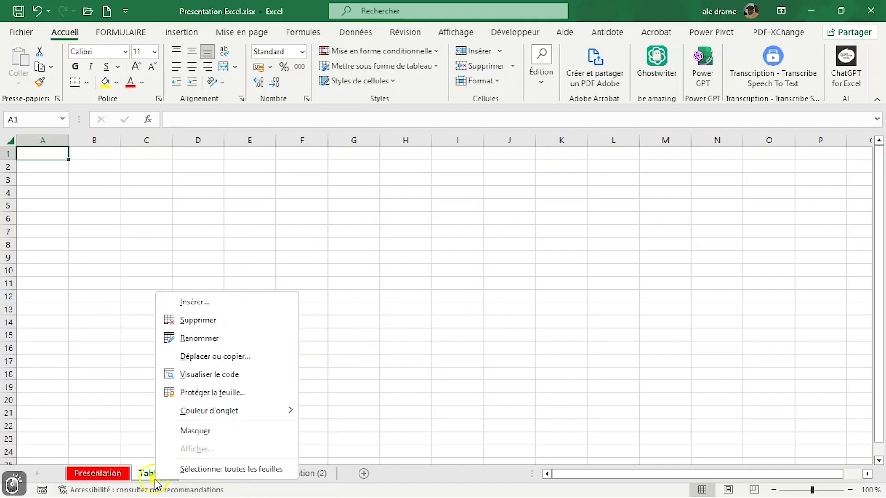
{"action": "mouse_move", "coordinate": [227, 411]}
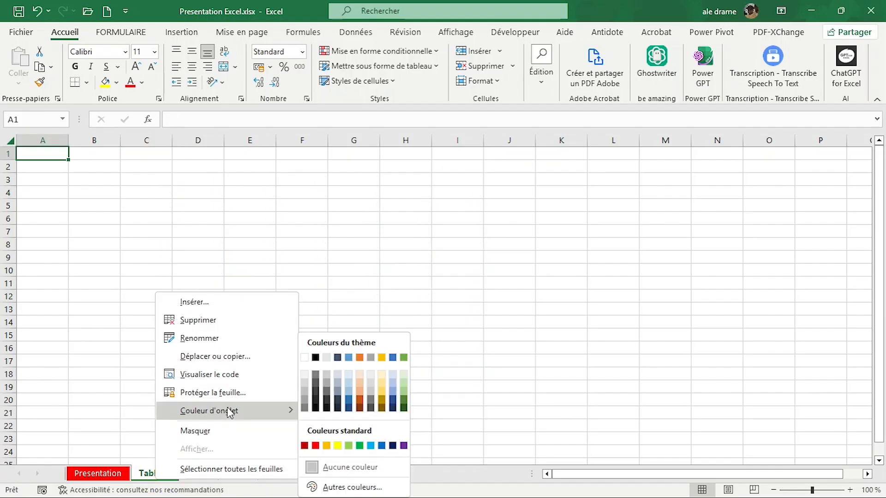
{"action": "left_click", "coordinate": [360, 446]}
Step: Set the tab colour of the Feuil4 sheet to standard yellow
{"action": "left_click", "coordinate": [205, 479]}
{"action": "right_click", "coordinate": [206, 482]}
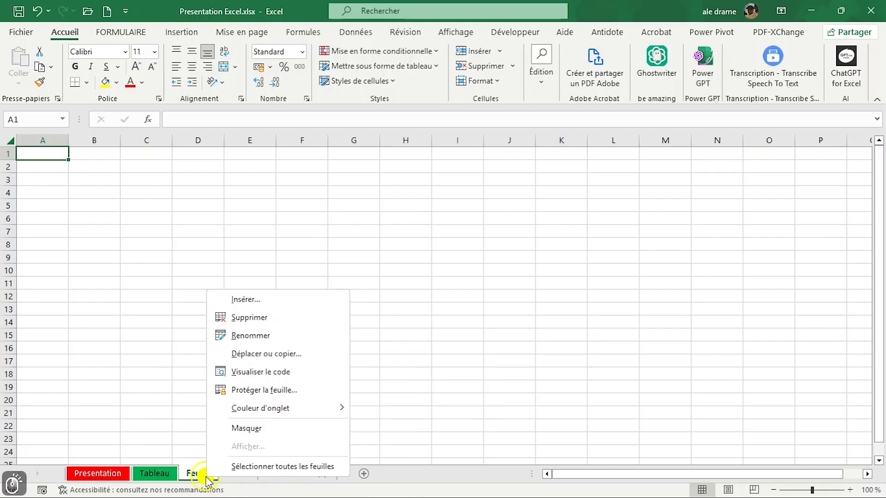
{"action": "mouse_move", "coordinate": [284, 413]}
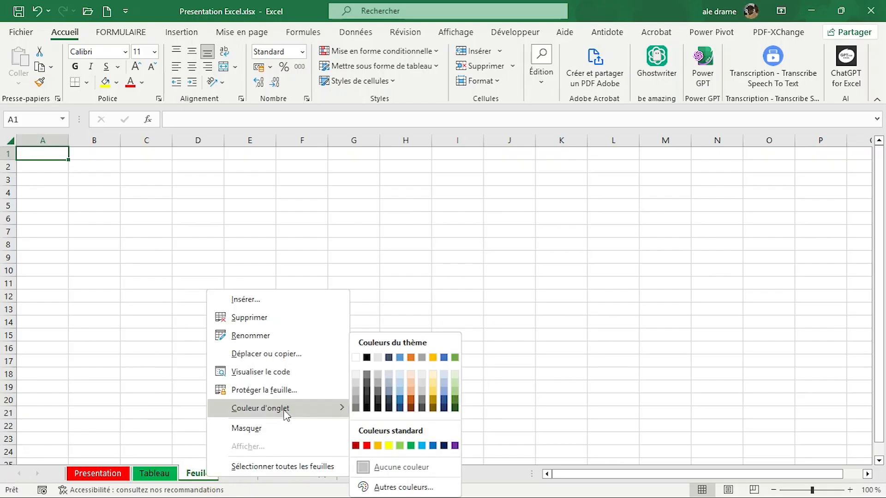
{"action": "left_click", "coordinate": [378, 446]}
{"action": "left_click", "coordinate": [181, 363]}
Step: Hide the Presentation sheet and restore it from the list of hidden sheets
{"action": "right_click", "coordinate": [104, 479]}
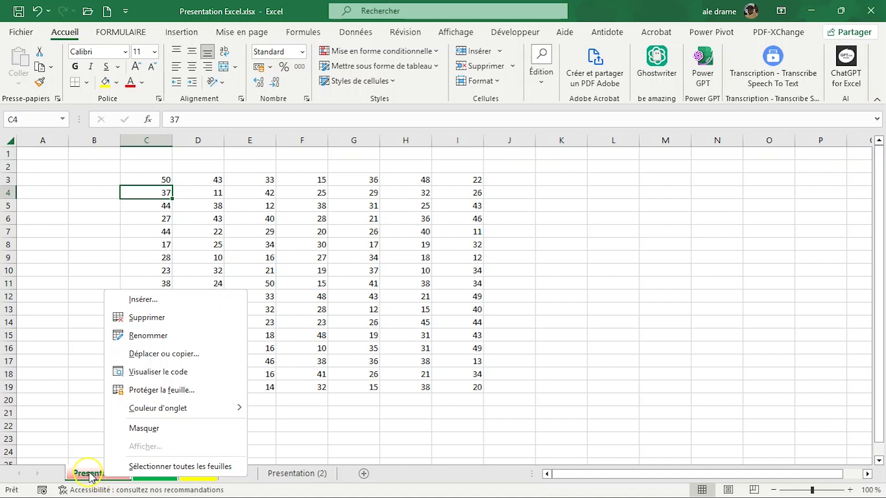
{"action": "right_click", "coordinate": [90, 475]}
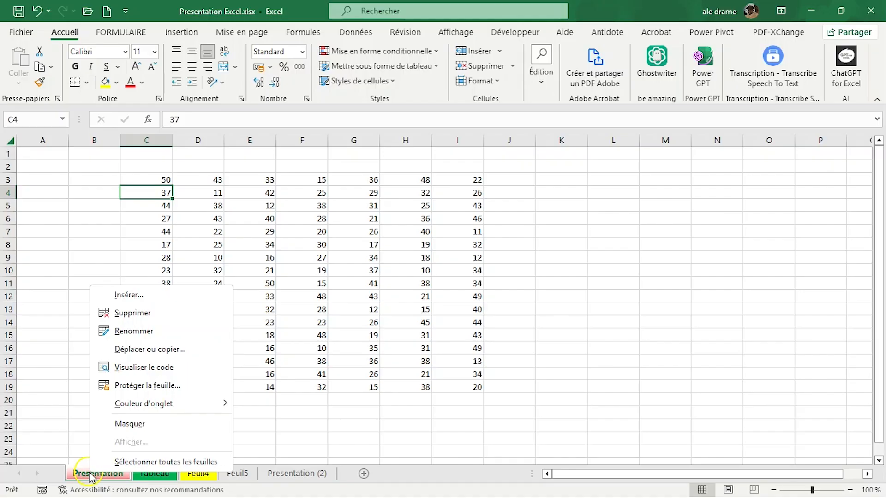
{"action": "left_click", "coordinate": [135, 423]}
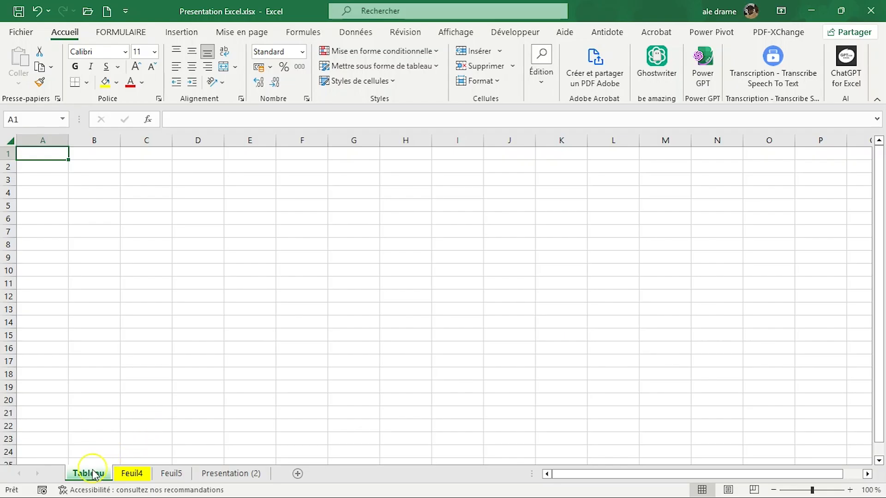
{"action": "right_click", "coordinate": [177, 478]}
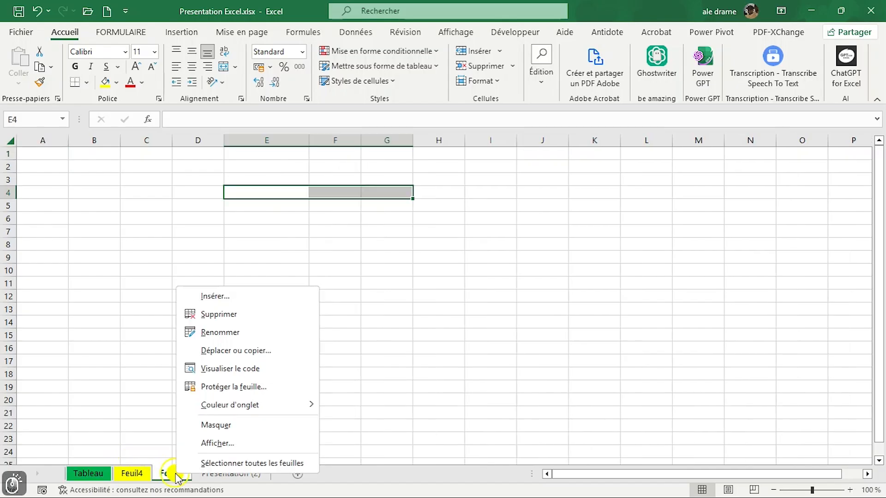
{"action": "left_click", "coordinate": [230, 444]}
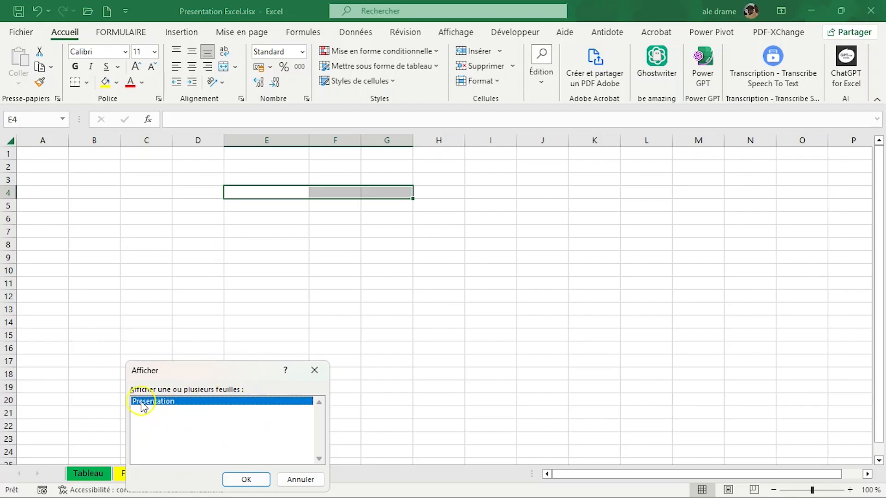
{"action": "left_click", "coordinate": [245, 479]}
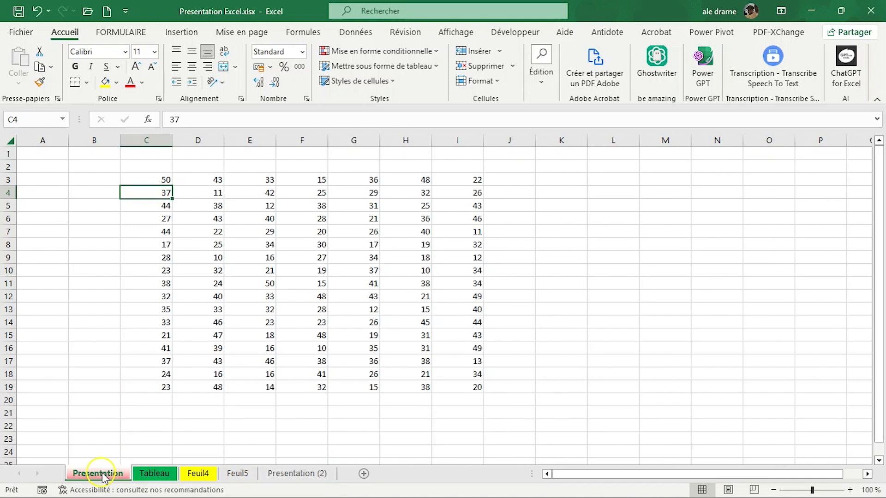
Step: Select all sheets of the workbook as a group, select cell C21, and release the group
{"action": "right_click", "coordinate": [104, 477]}
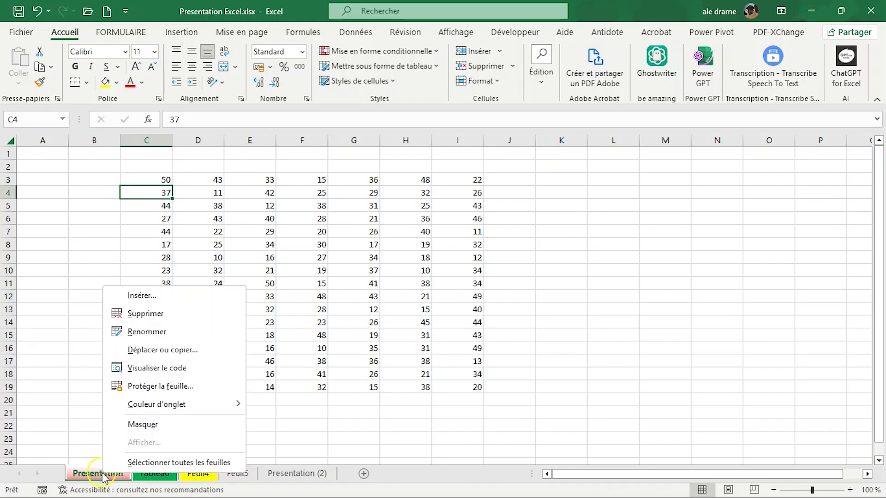
{"action": "left_click", "coordinate": [142, 462]}
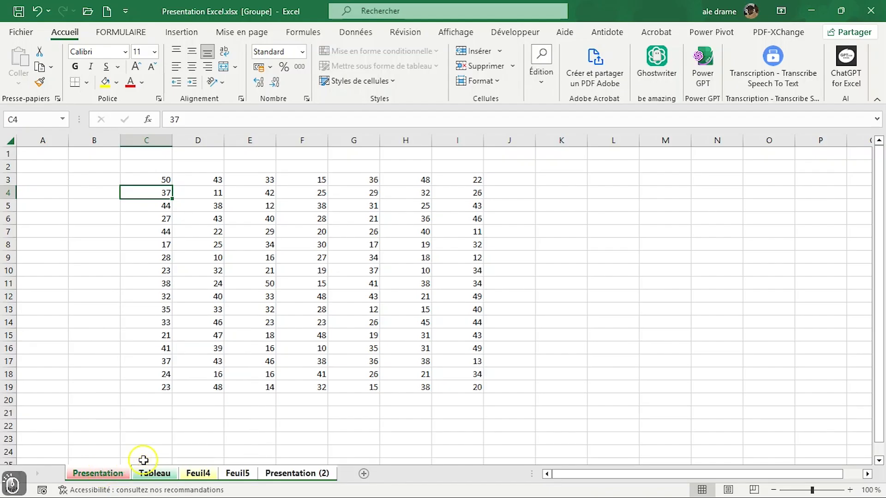
{"action": "left_click", "coordinate": [133, 411]}
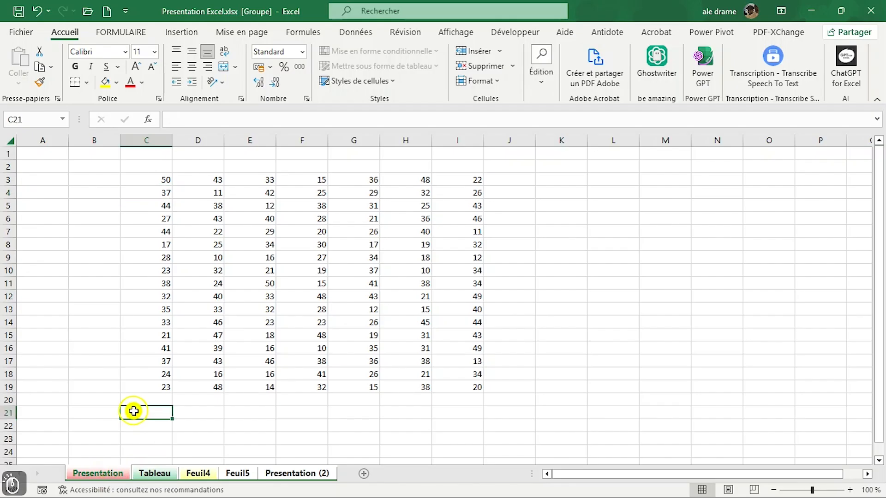
{"action": "right_click", "coordinate": [103, 475]}
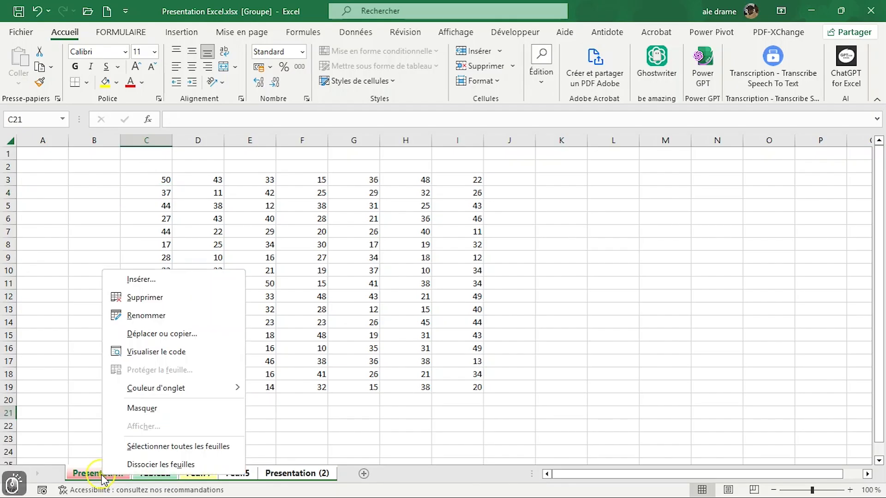
{"action": "left_click", "coordinate": [102, 475]}
Step: Group all the workbook's sheets again and ungroup them with the Dissocier les feuilles command
{"action": "right_click", "coordinate": [119, 473]}
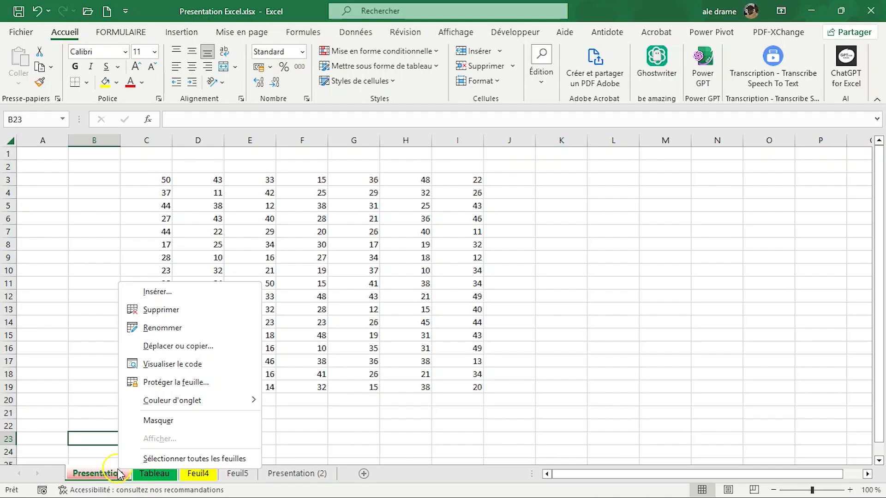
{"action": "left_click", "coordinate": [174, 459]}
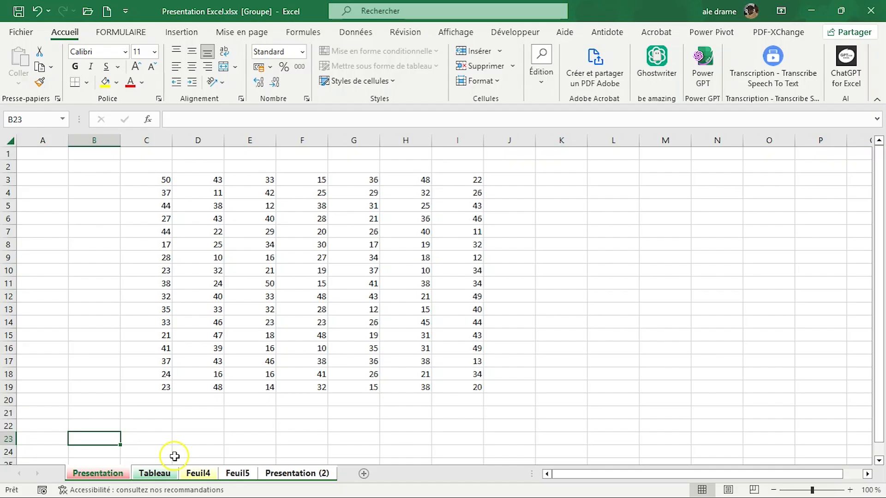
{"action": "right_click", "coordinate": [119, 474]}
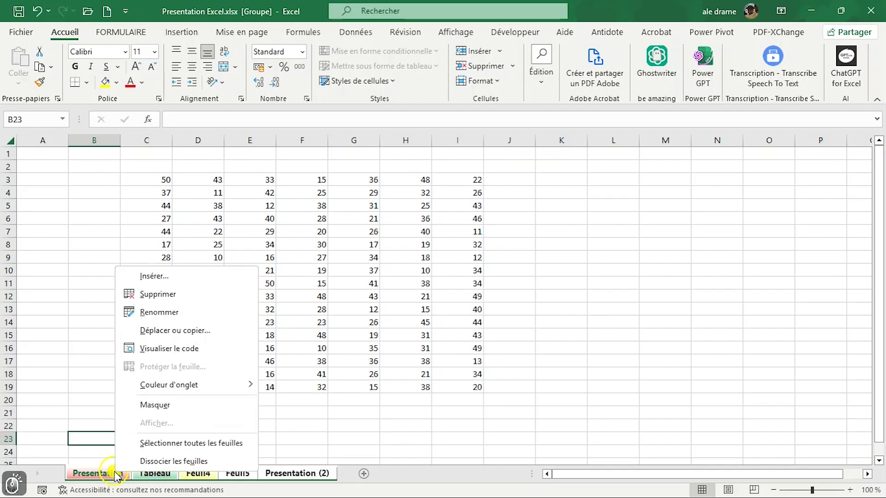
{"action": "left_click", "coordinate": [158, 461]}
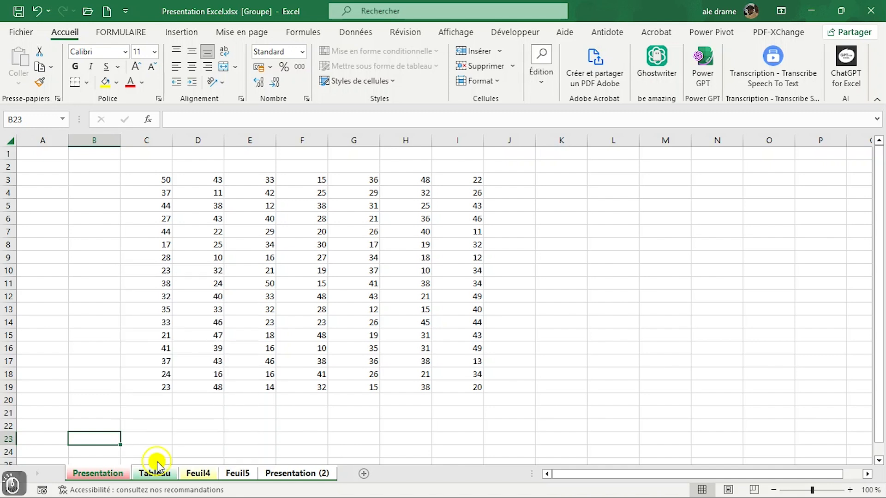
Step: Clear the contents of the range C3:J20 on the Presentation sheet and select cell A2
{"action": "left_click", "coordinate": [618, 387]}
{"action": "left_click_drag", "start_coordinate": [143, 179], "coordinate": [510, 398]}
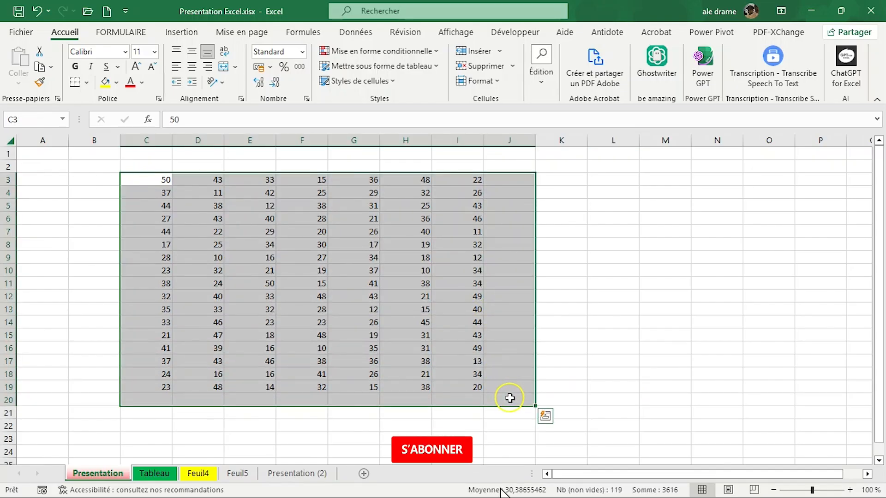
{"action": "key", "text": "Delete"}
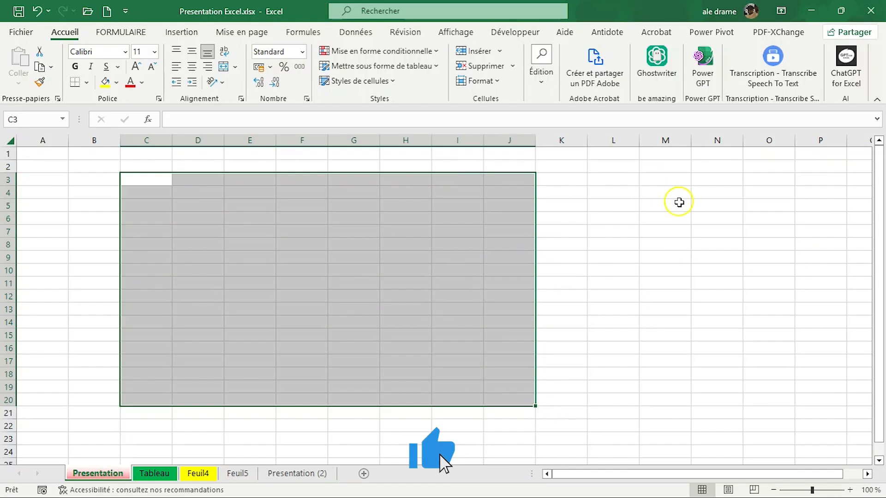
{"action": "left_click", "coordinate": [679, 202]}
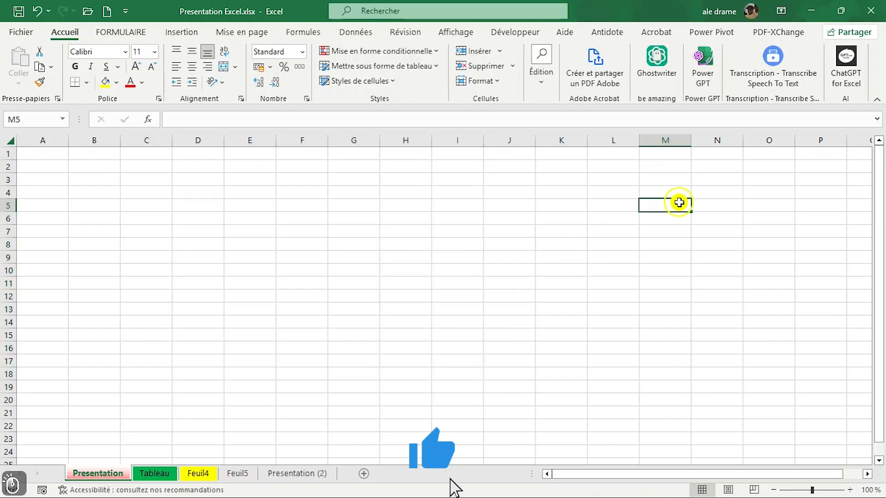
{"action": "left_click", "coordinate": [42, 167]}
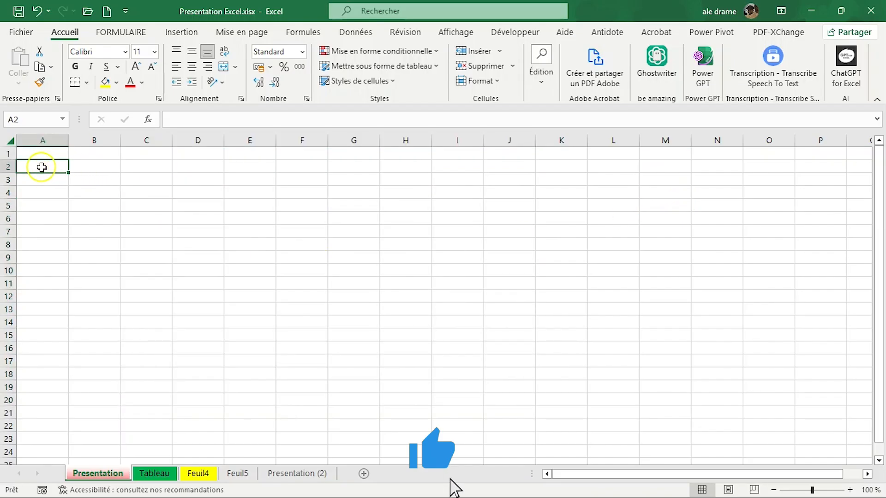